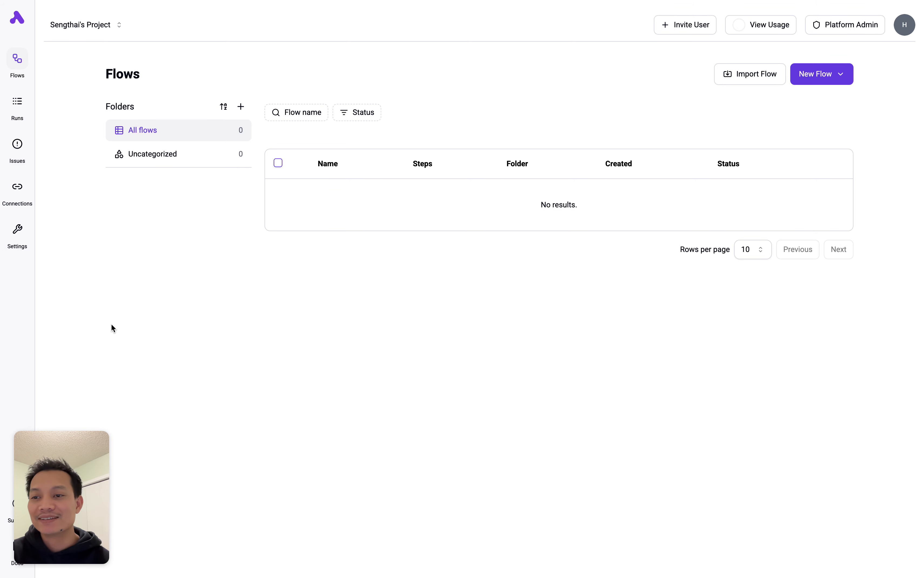
- Show the Activepieces Flows page, with nothing under All flows or Uncategorized
mouse_move(25, 323)
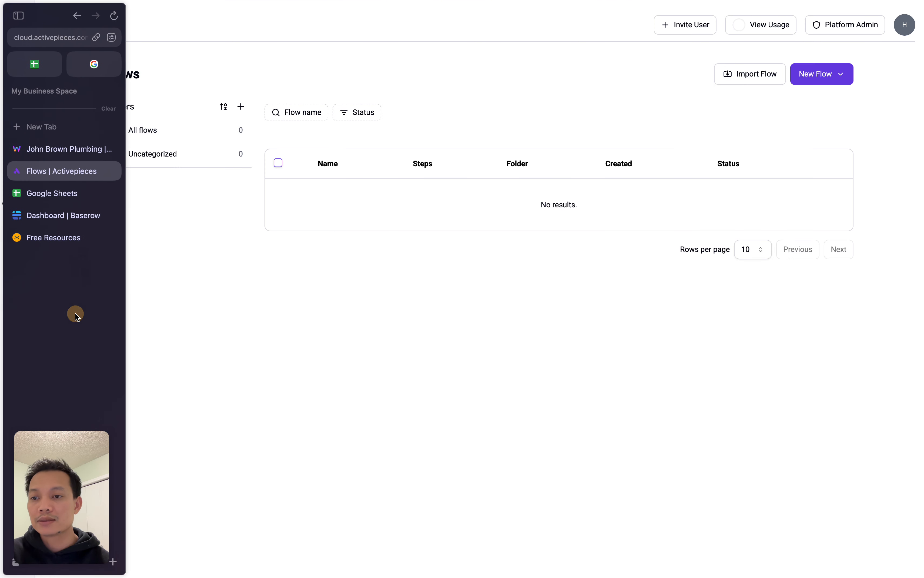
- Load baserow.io in a new Arc tab
key("super+t")
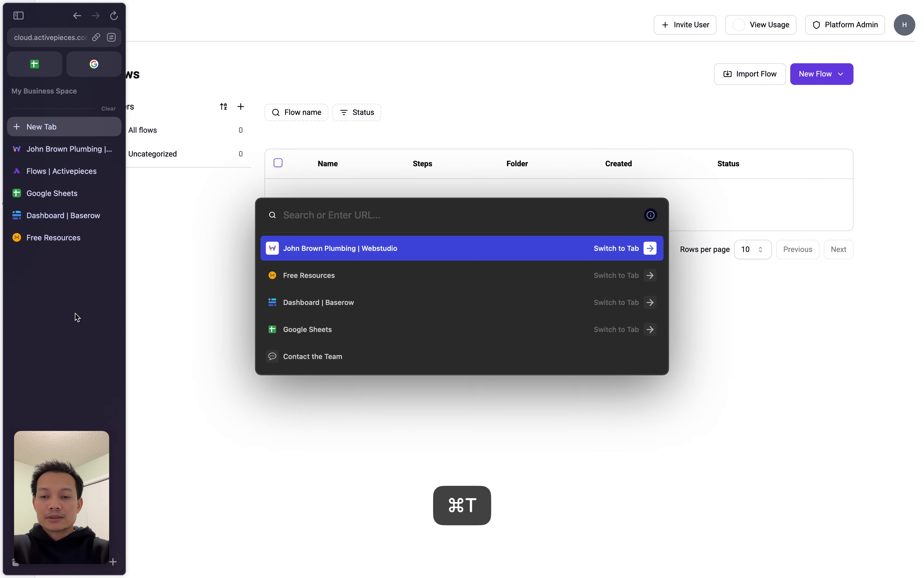
type("goo")
key("BackSpace")
key("BackSpace")
key("BackSpace")
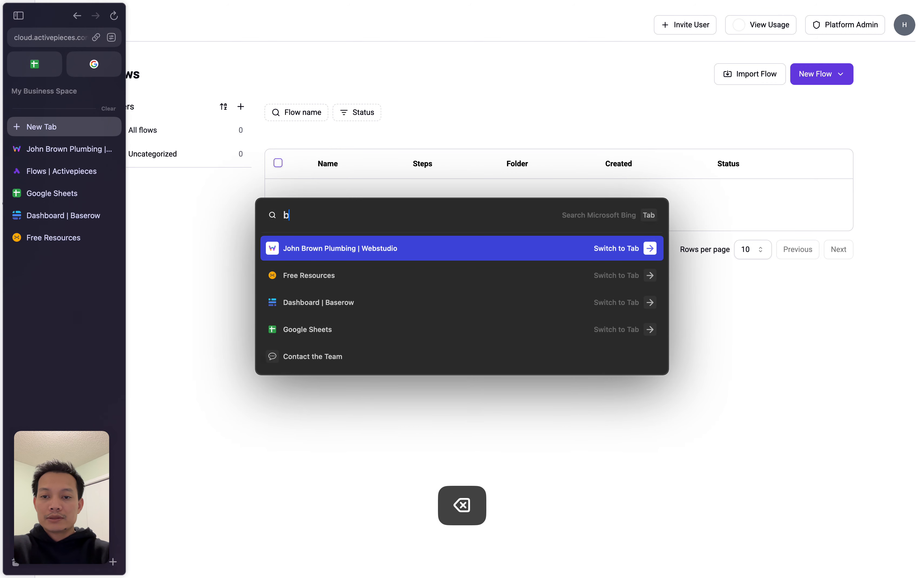
type("baserow.io")
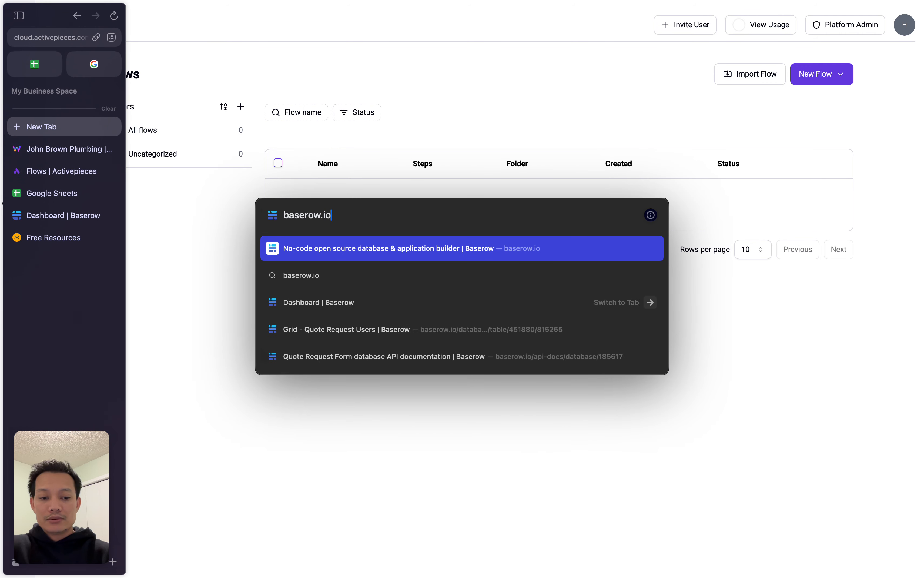
key("Return")
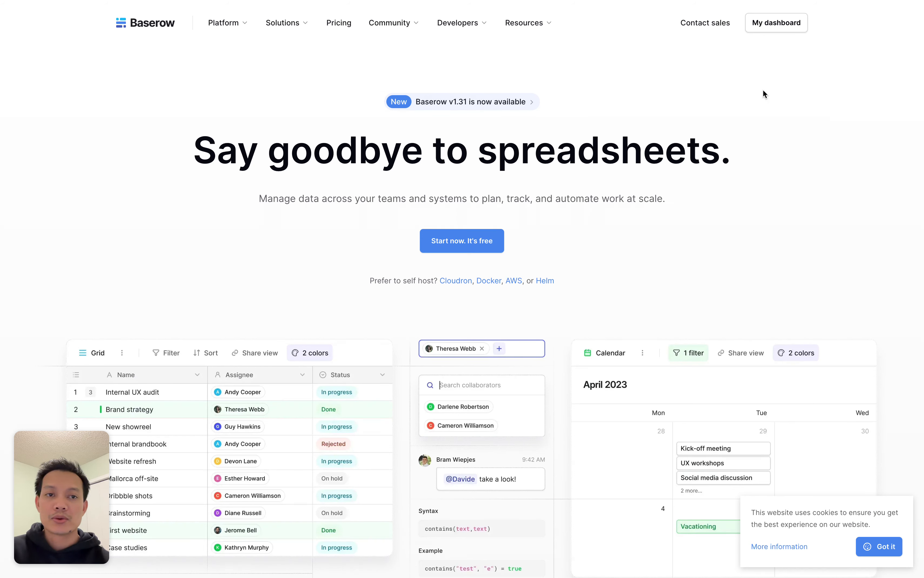
- Go to My dashboard in Baserow and bring up the sidebar's Add new... options
left_click(776, 23)
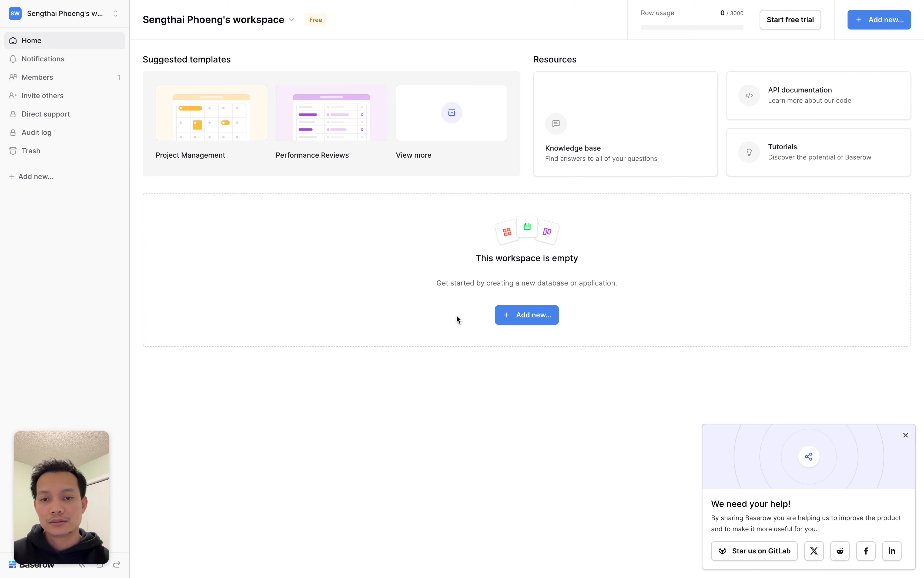
left_click(56, 180)
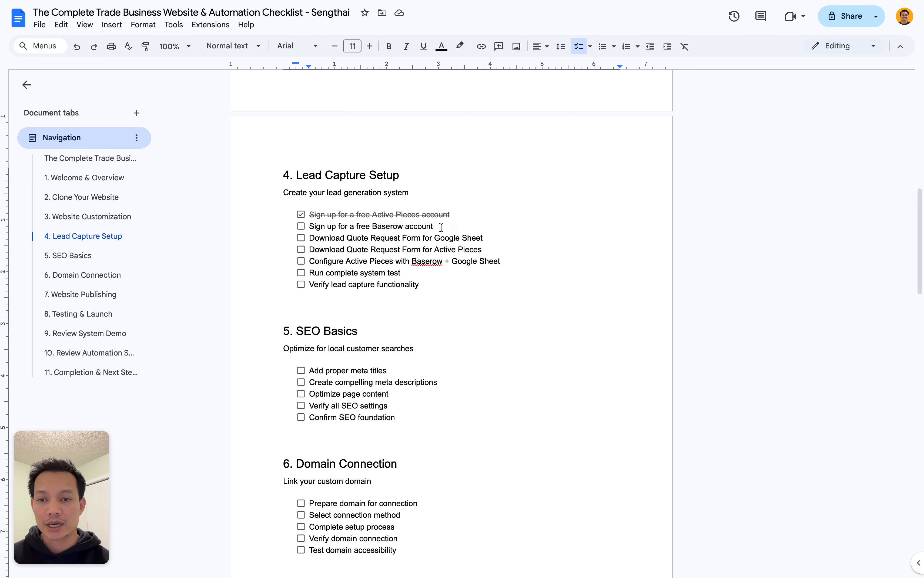
- Check off the Baserow sign-up task under 4. Lead Capture Setup
left_click(301, 226)
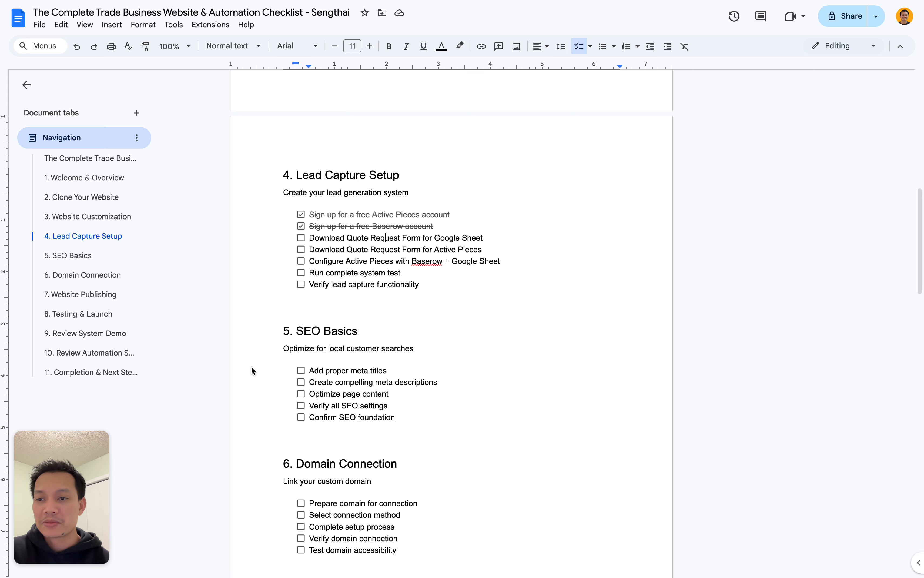
mouse_move(1, 357)
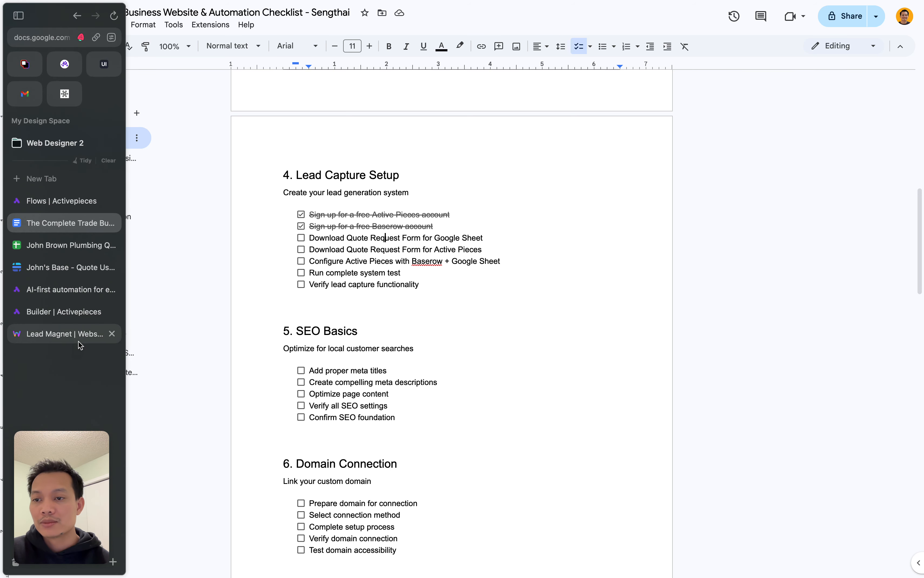
- Open the Lead Magnet site's Free Resources page and its Google Sheet quote form template
left_click(72, 334)
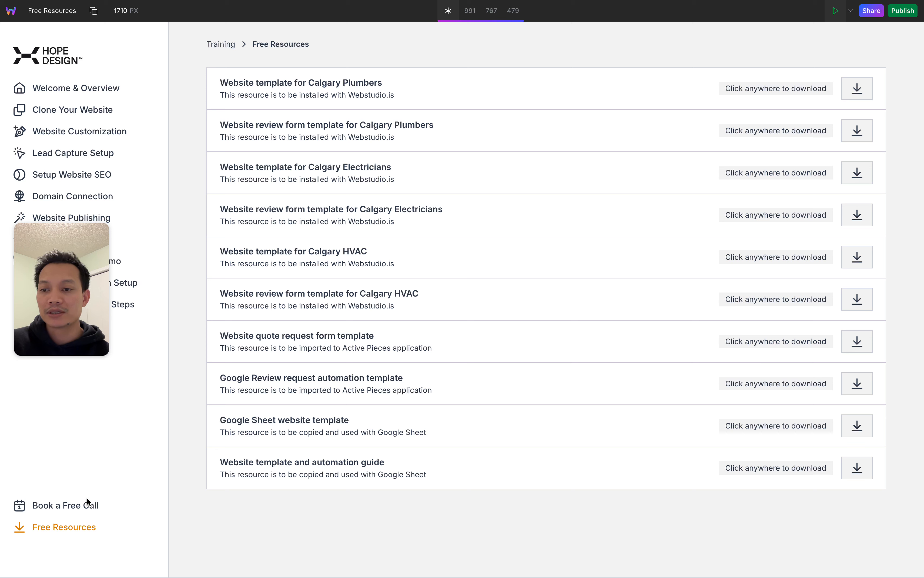
left_click(61, 529)
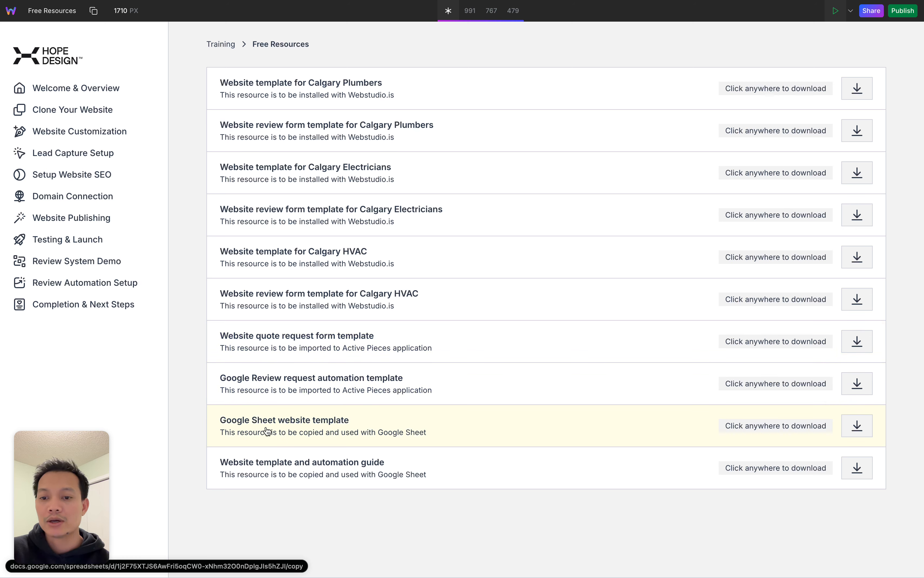
left_click(253, 431)
left_click_drag(402, 157, 313, 166)
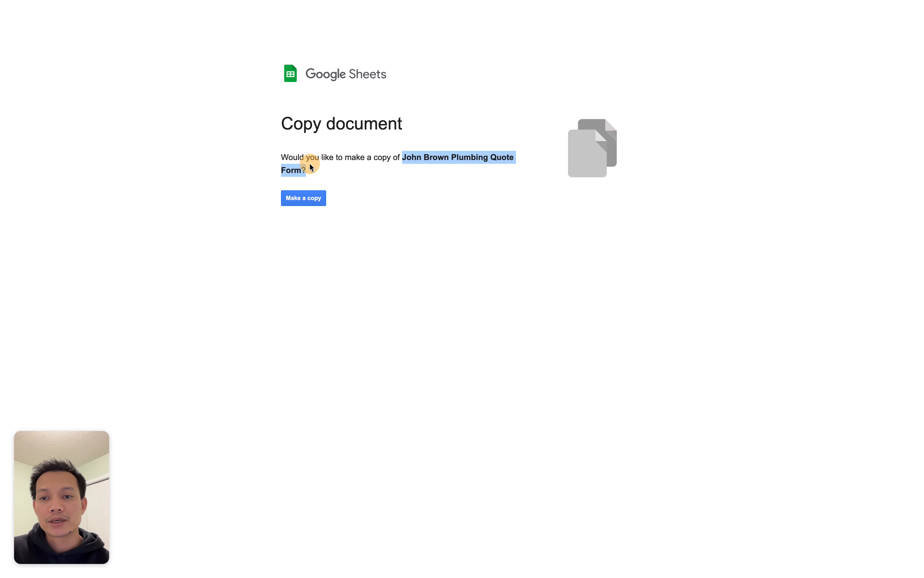
- Copy the Quote Form sheet and rename it 'John Brown Plumbing Quote Form'
left_click(411, 225)
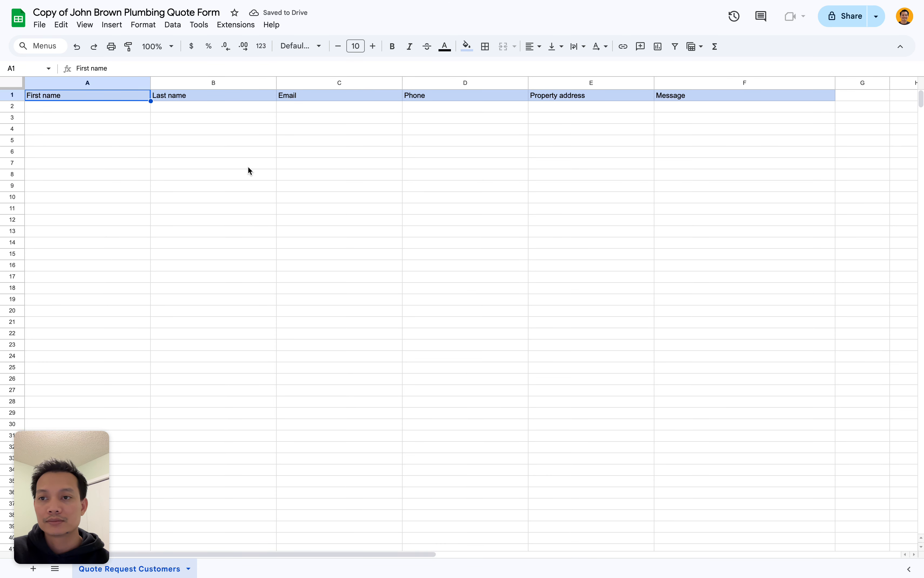
left_click(135, 108)
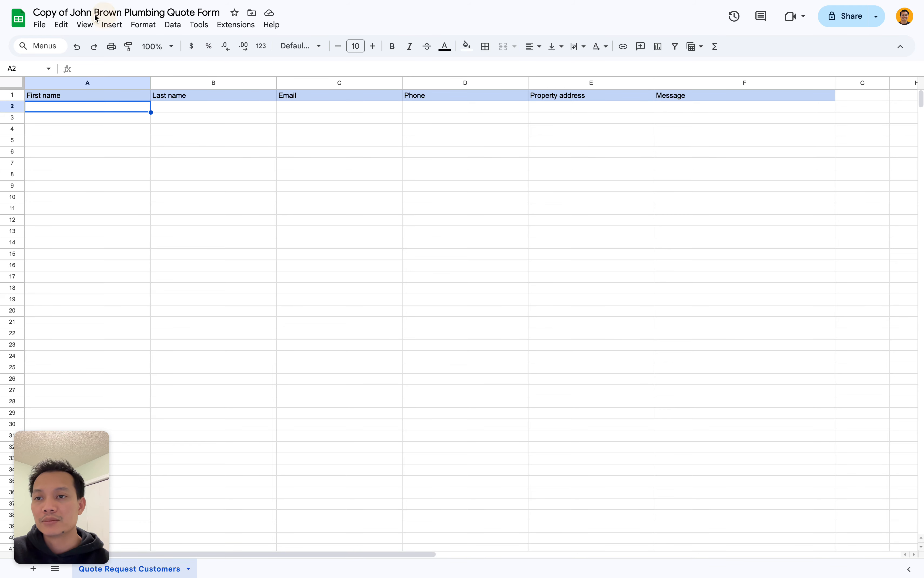
left_click(75, 13)
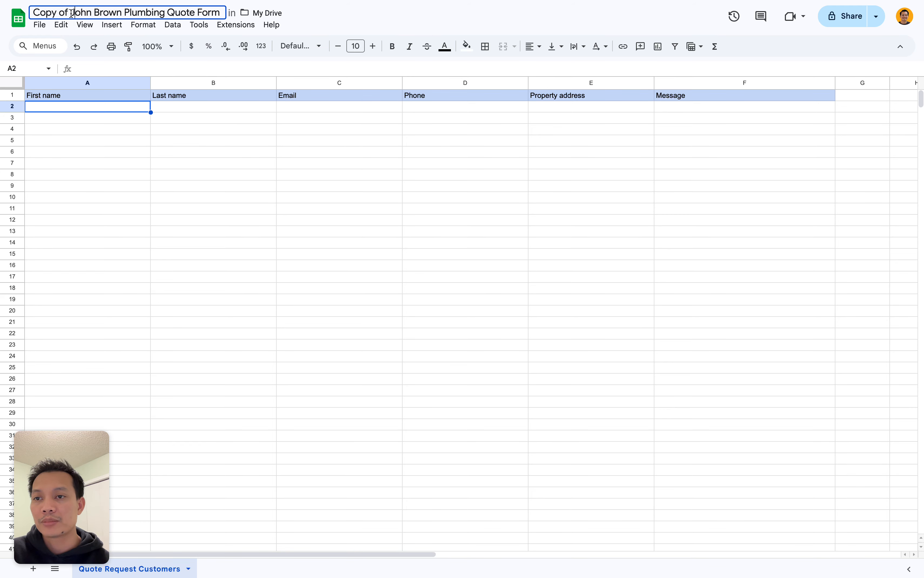
key("BackSpace")
key("BackSpace")
key("BackSpace")
key("BackSpace")
key("BackSpace")
key("BackSpace")
key("BackSpace")
key("BackSpace")
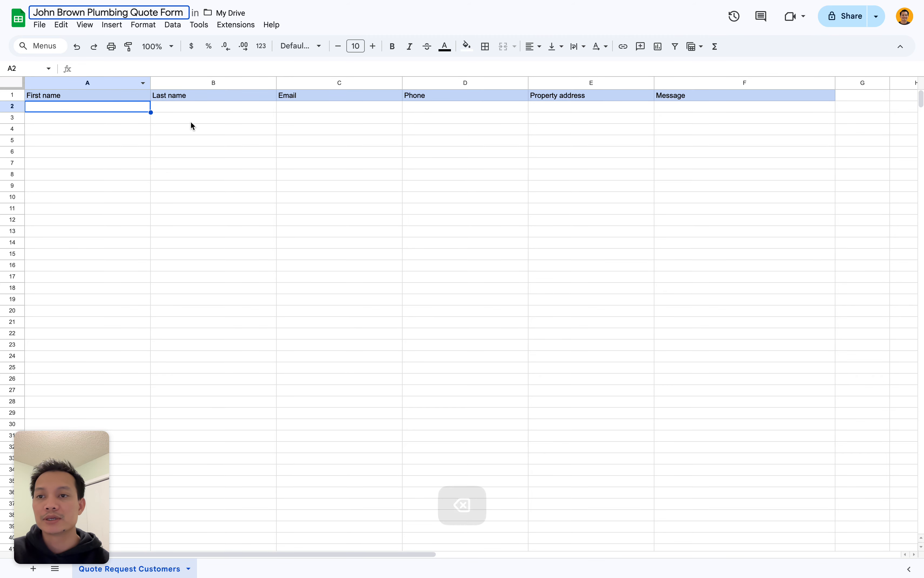
left_click(168, 113)
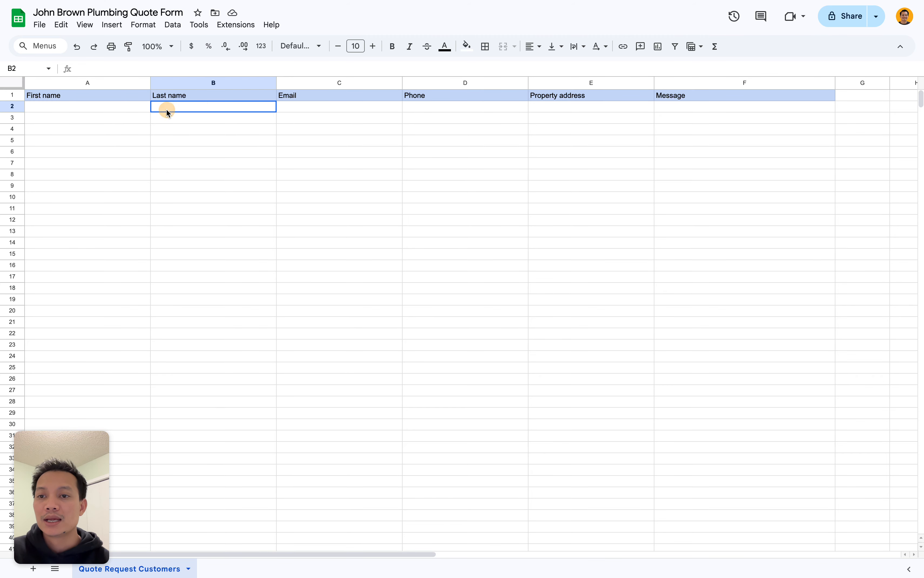
mouse_move(2, 229)
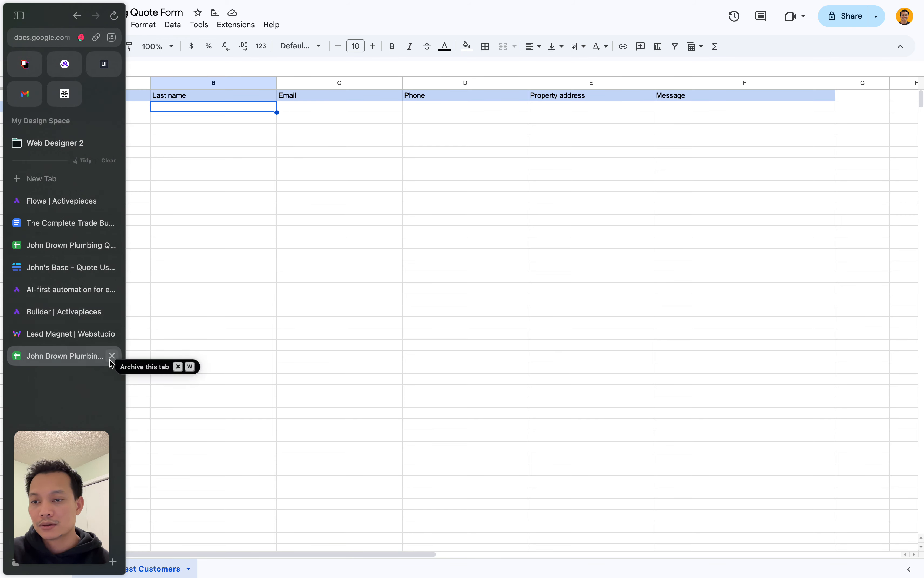
- Tick 'Download Quote Request Form for Google Sheet' in the checklist, then return toward Baserow
left_click(70, 223)
left_click(301, 238)
left_click(487, 250)
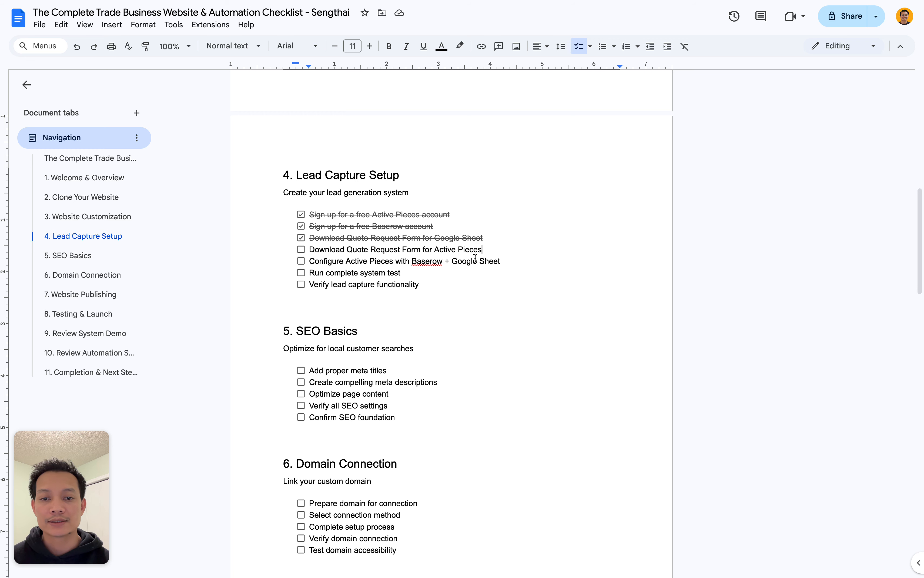
mouse_move(48, 334)
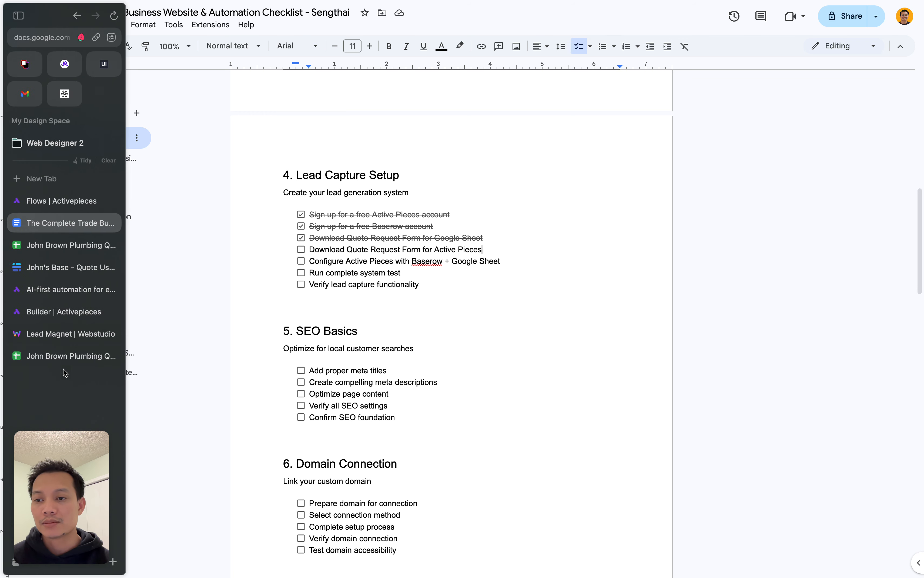
scroll(72, 386, "right", 5)
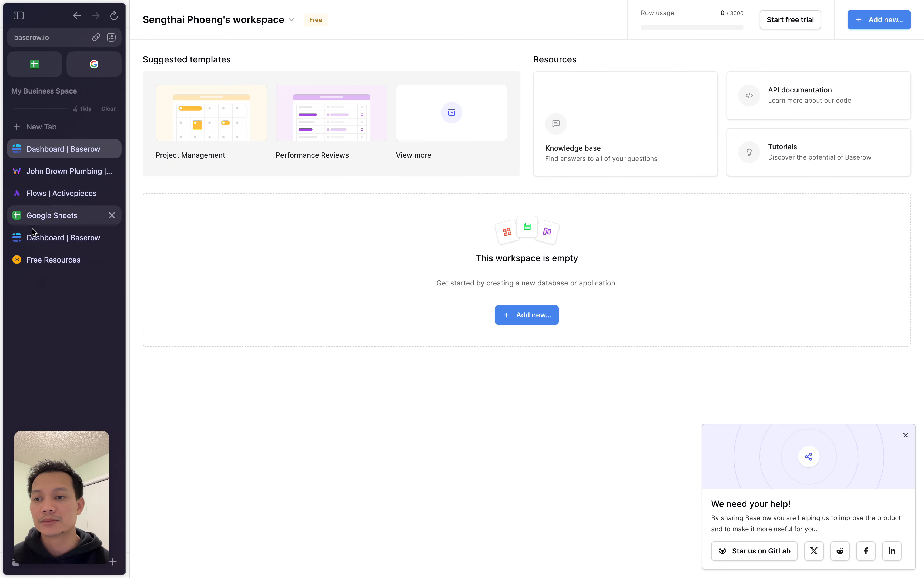
- Bring up the empty Baserow workspace dashboard showing 0 of 3000 rows used
left_click(56, 260)
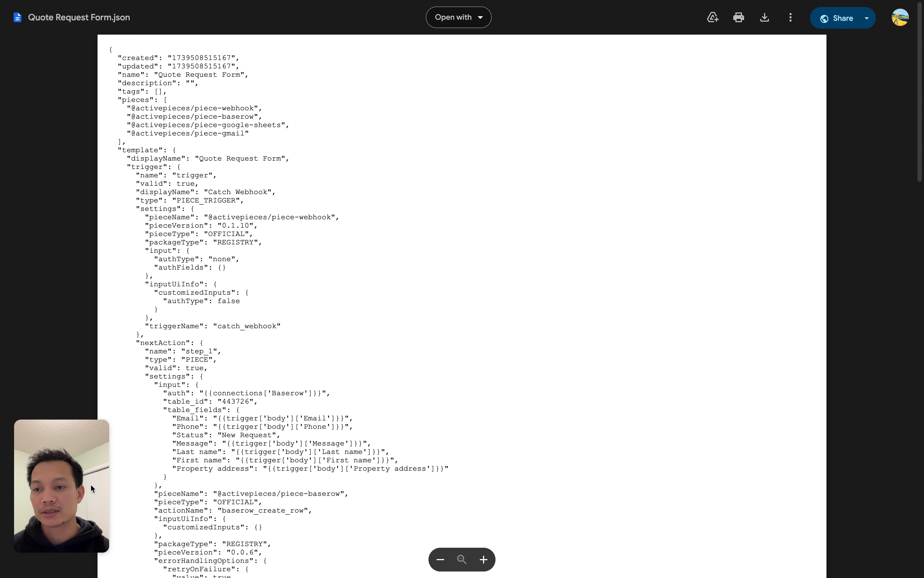
- Look over the Quote Request Form.json contents in the Google Drive preview
left_click(48, 479)
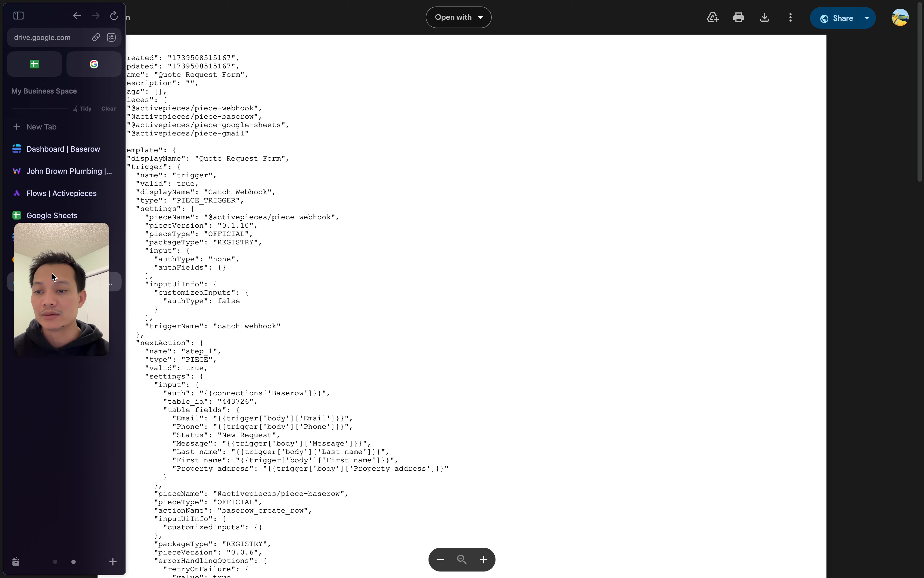
left_click_drag(51, 273, 55, 459)
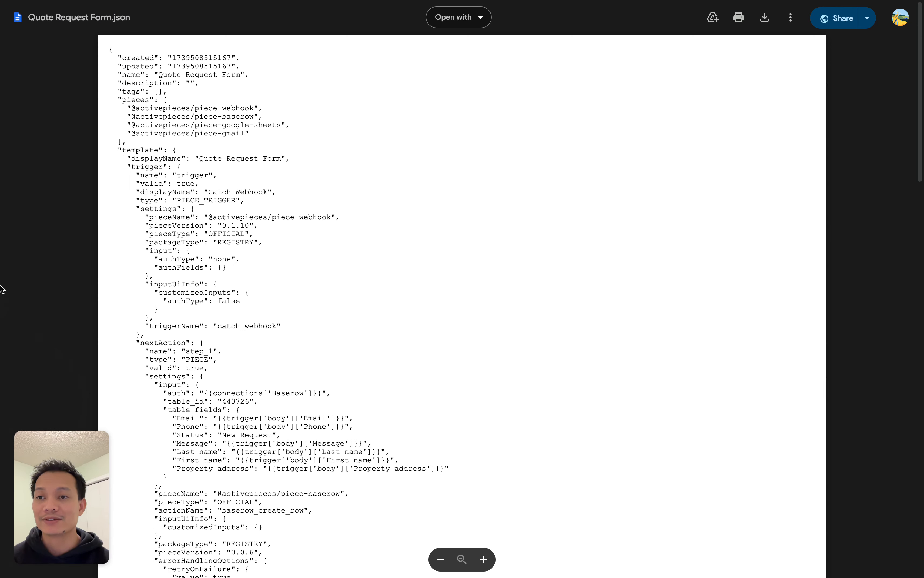
mouse_move(1, 248)
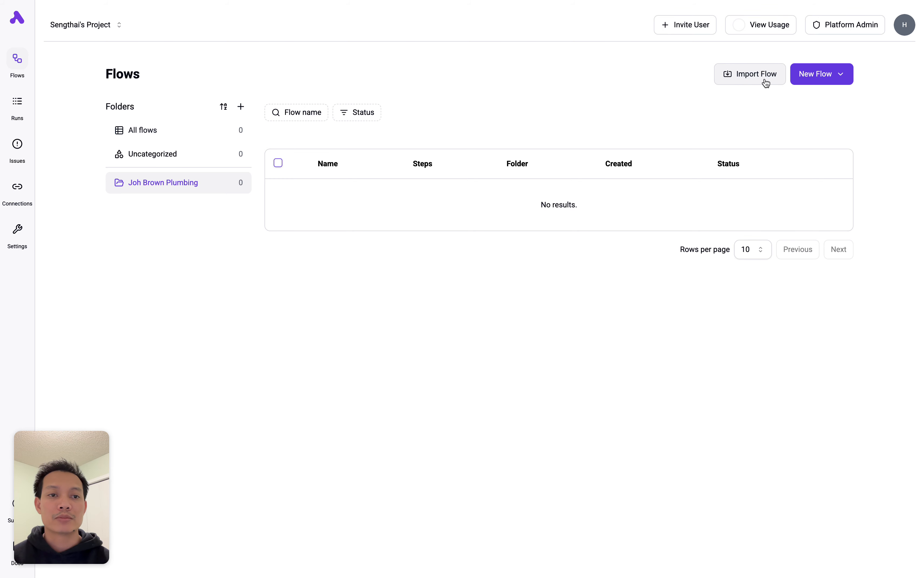
- Import Quote Request Form.json from Downloads into the Joh Brown Plumbing folder
left_click(753, 79)
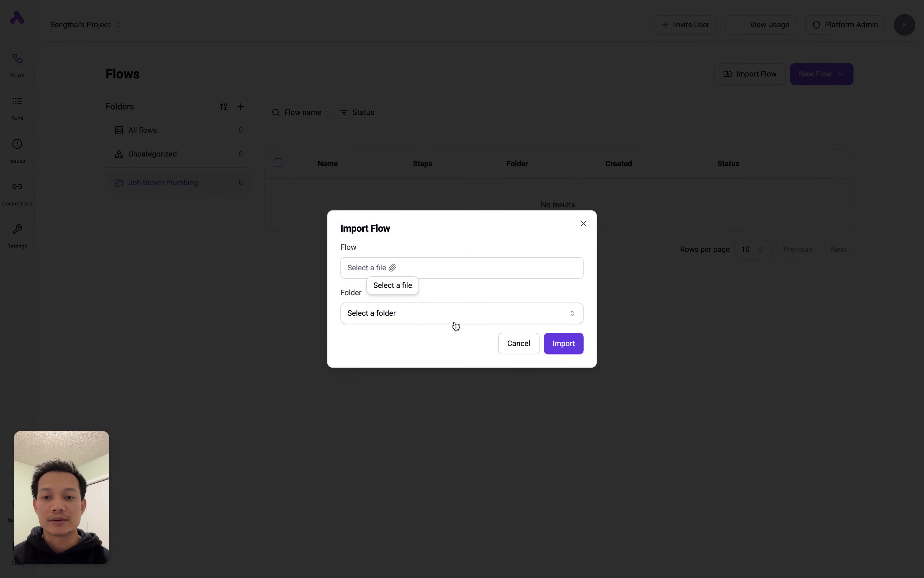
left_click(387, 269)
left_click(479, 335)
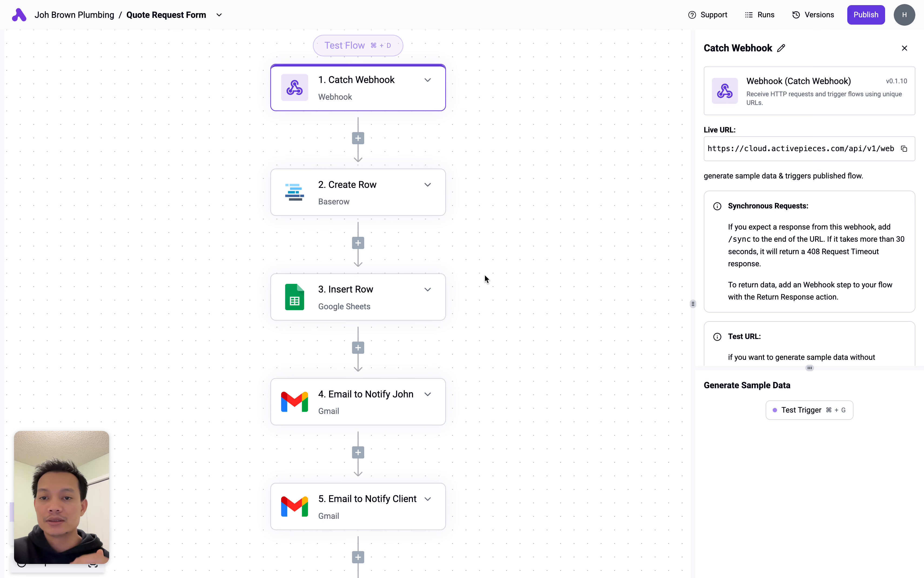
scroll(481, 231, "up", 1)
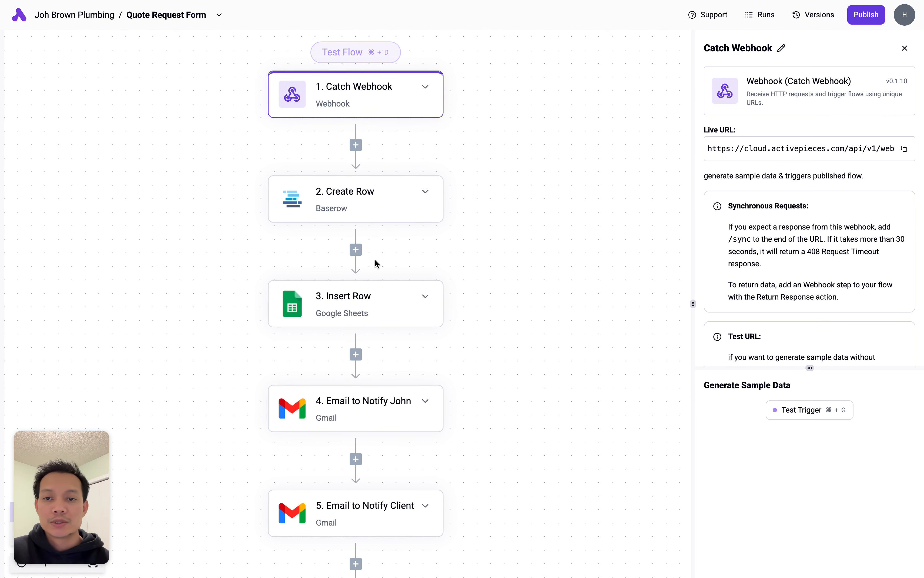
scroll(400, 101, "up", 1)
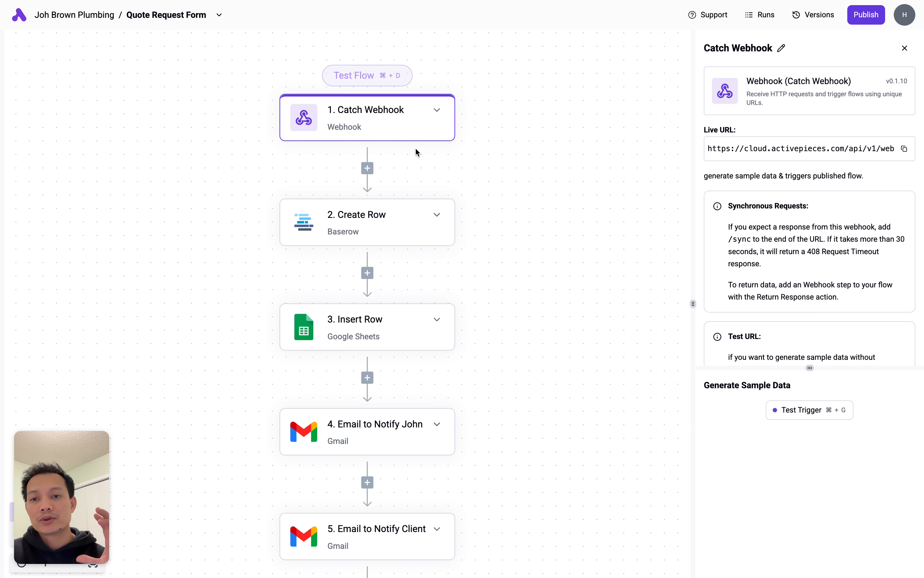
- Copy the Catch Webhook trigger's Live URL from its side panel to the clipboard
left_click_drag(701, 129, 737, 131)
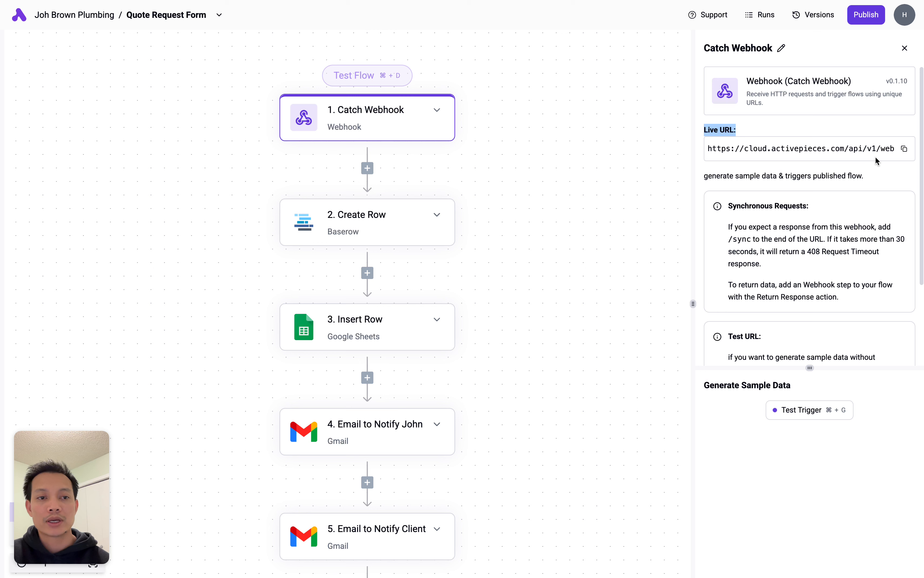
left_click(905, 150)
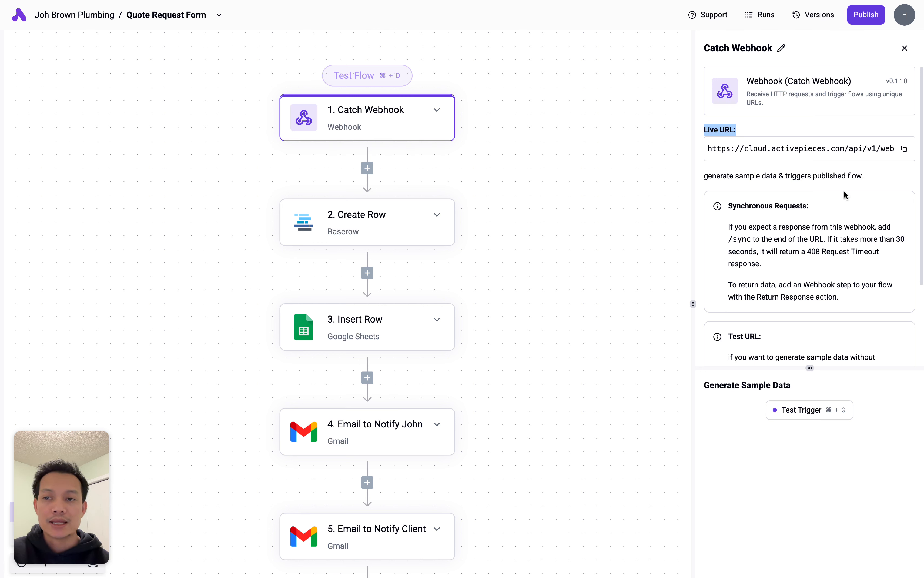
left_click_drag(534, 153, 515, 161)
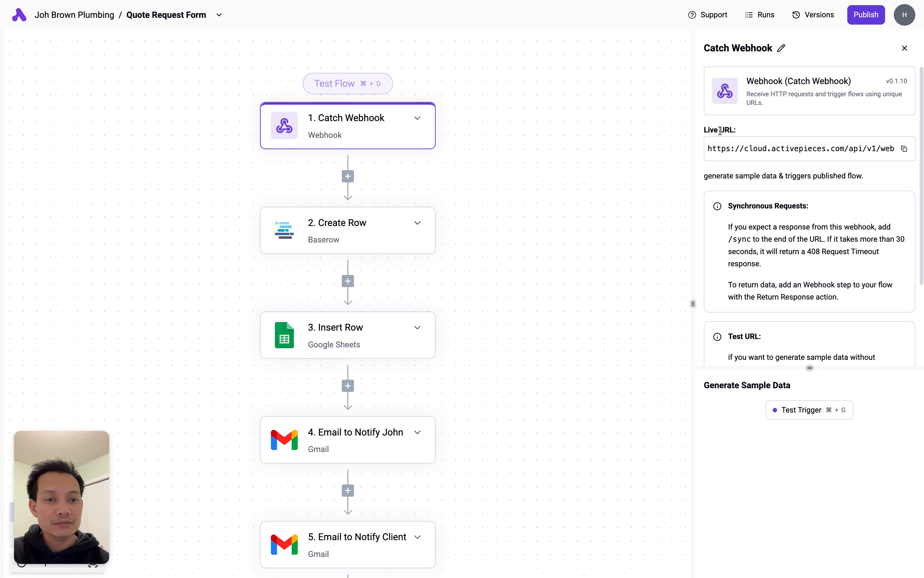
left_click_drag(704, 130, 734, 130)
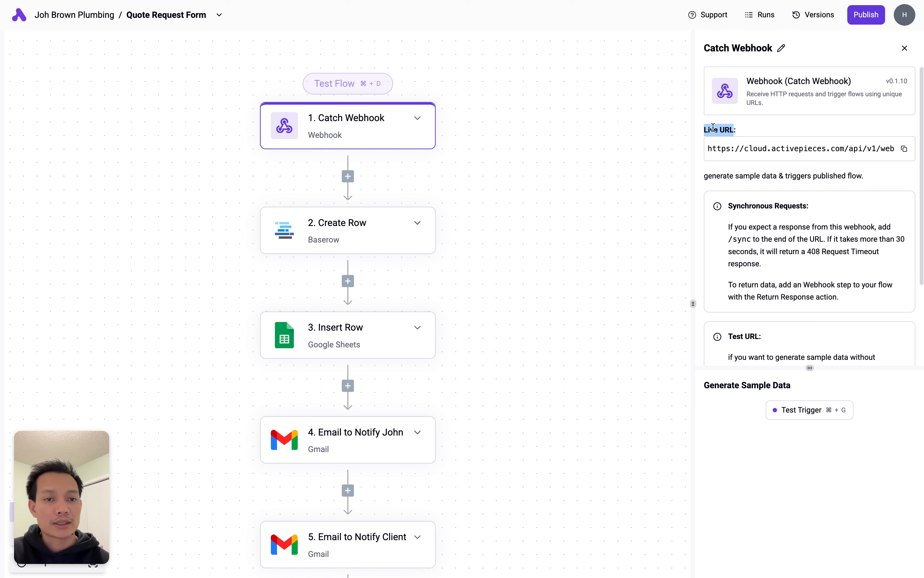
left_click(905, 150)
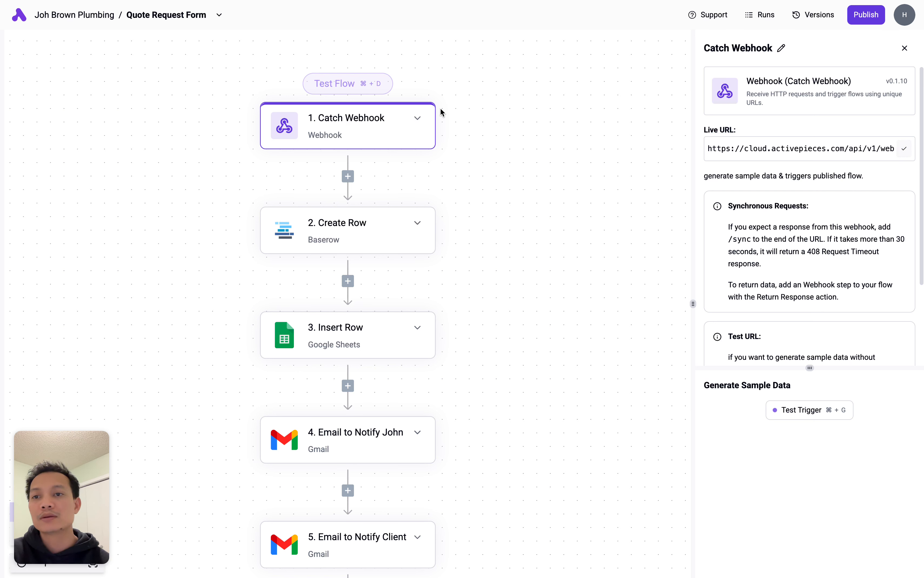
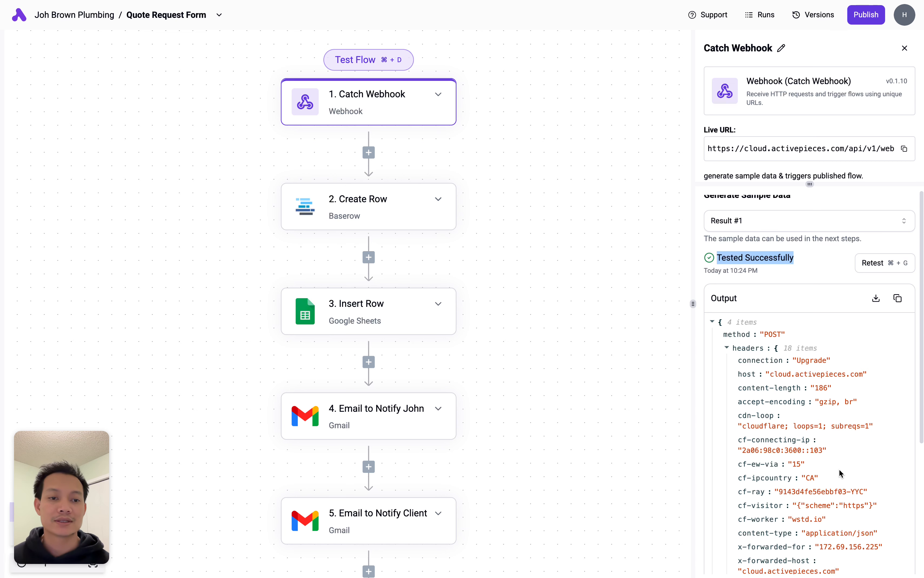
- Open the Baserow Create Row step's settings, then switch to the empty Baserow dashboard
left_click(400, 220)
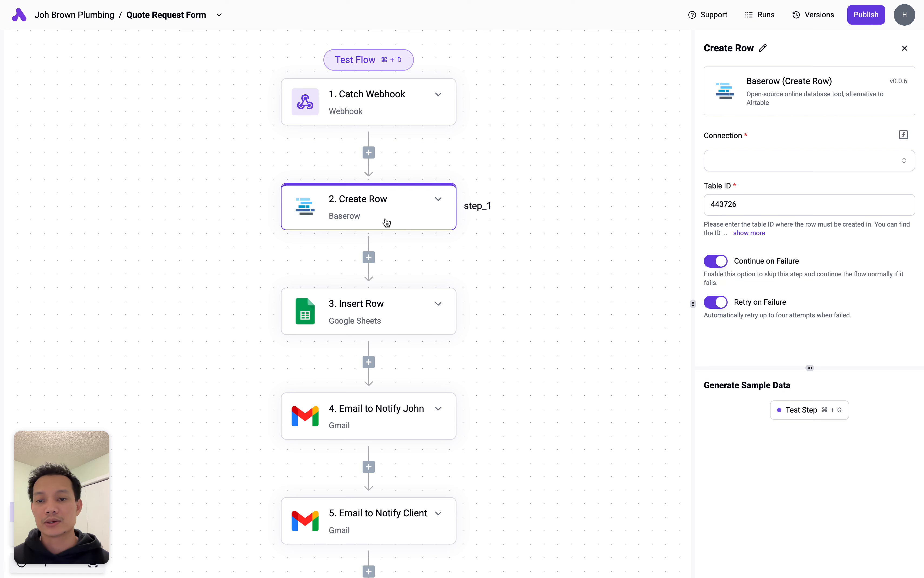
mouse_move(2, 220)
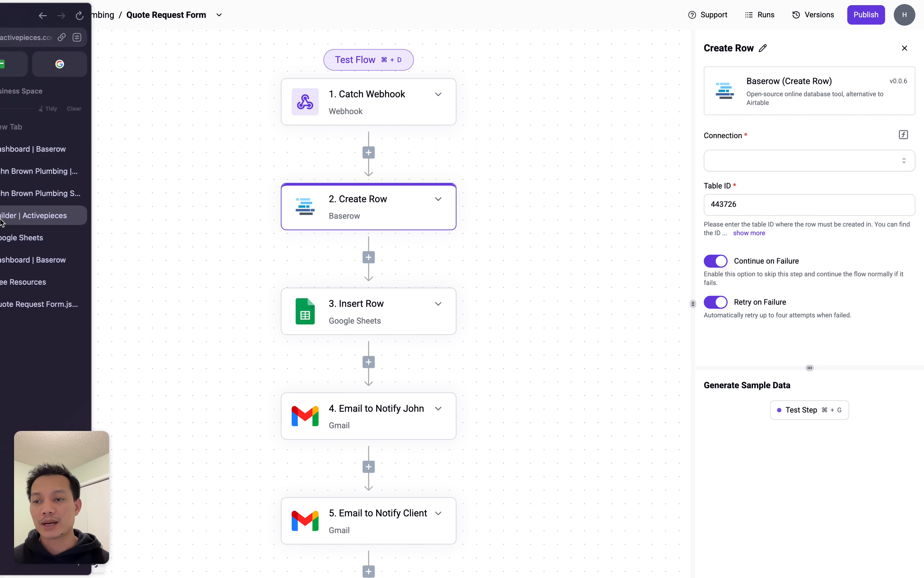
left_click(65, 149)
- Create a new Baserow database named 'Quote Request Form' from scratch
left_click(42, 176)
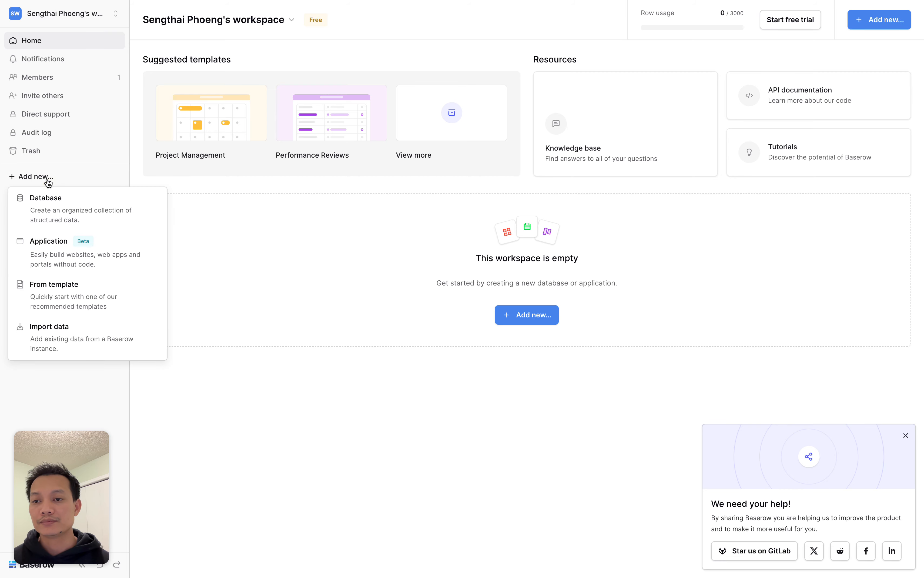
left_click(69, 214)
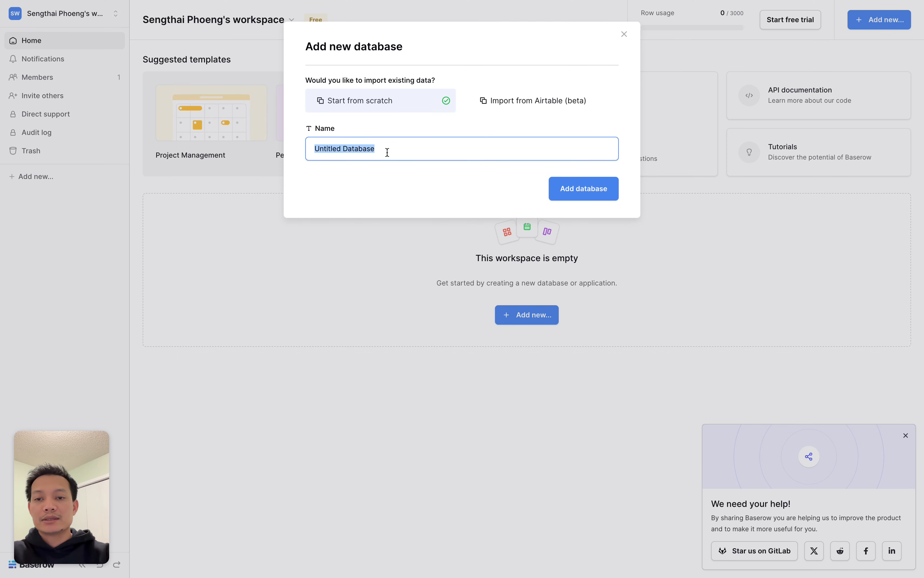
type("Quote Request Form")
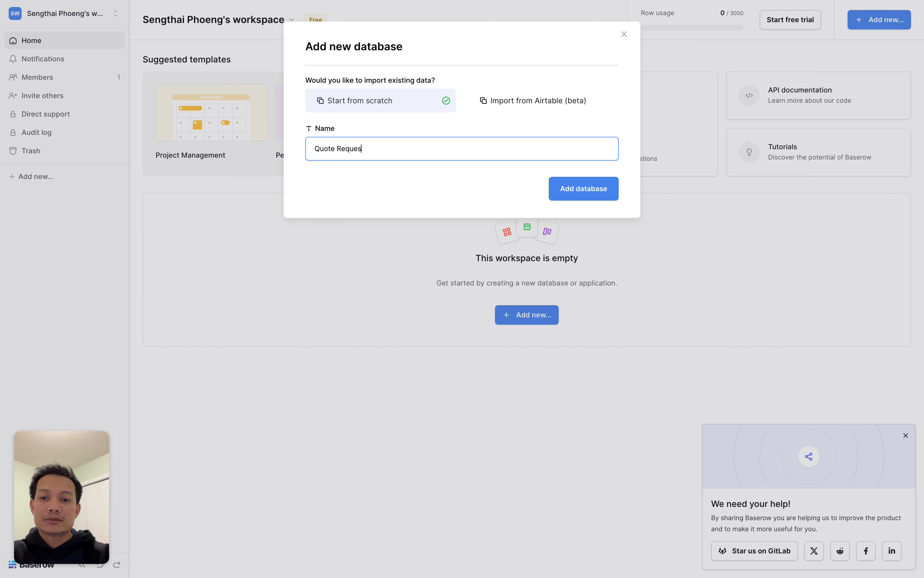
left_click(594, 189)
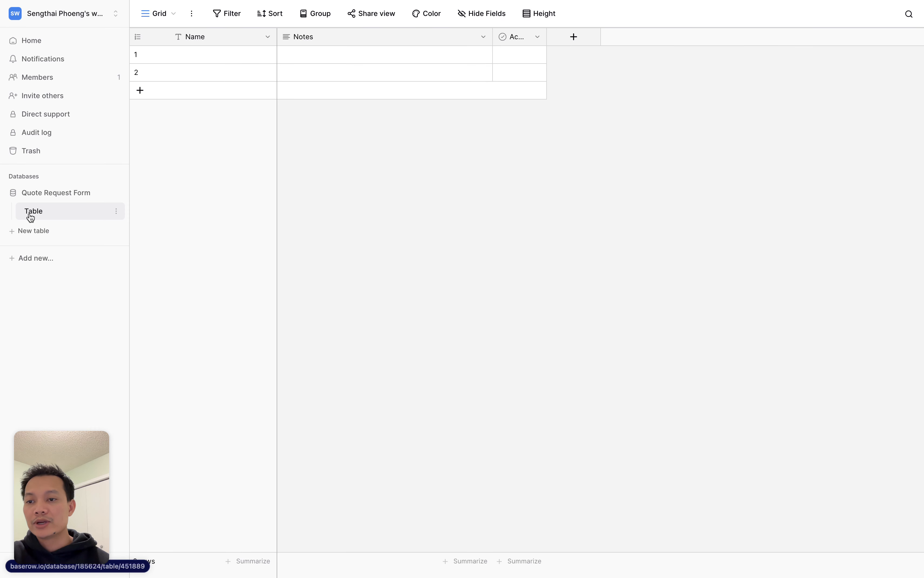
- Rename the default table to 'Quote Request Users'
left_click(116, 212)
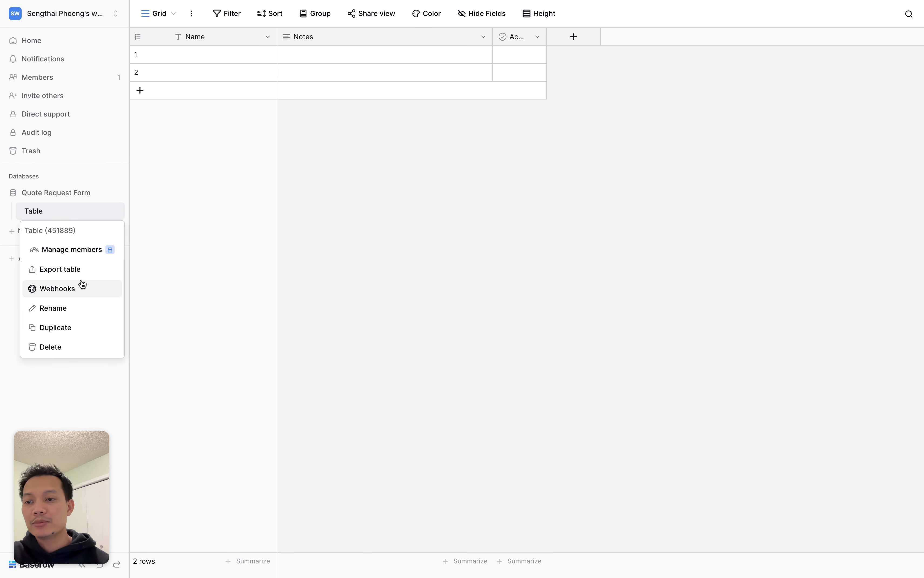
left_click(81, 307)
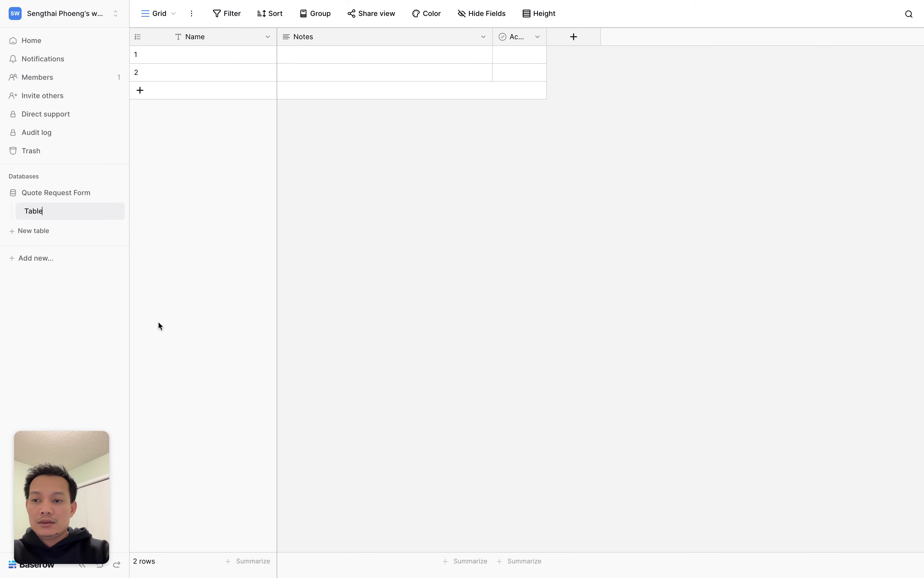
key("BackSpace")
key("BackSpace")
key("BackSpace")
key("BackSpace")
key("BackSpace")
type("Quote Request u")
key("BackSpace")
type("Users")
left_click(351, 253)
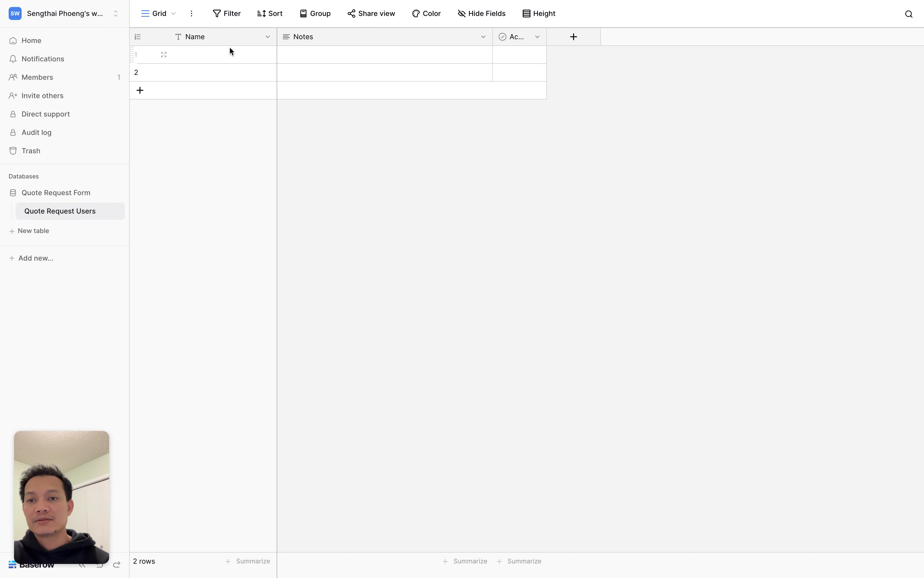
- Delete both empty rows from the table
right_click(234, 53)
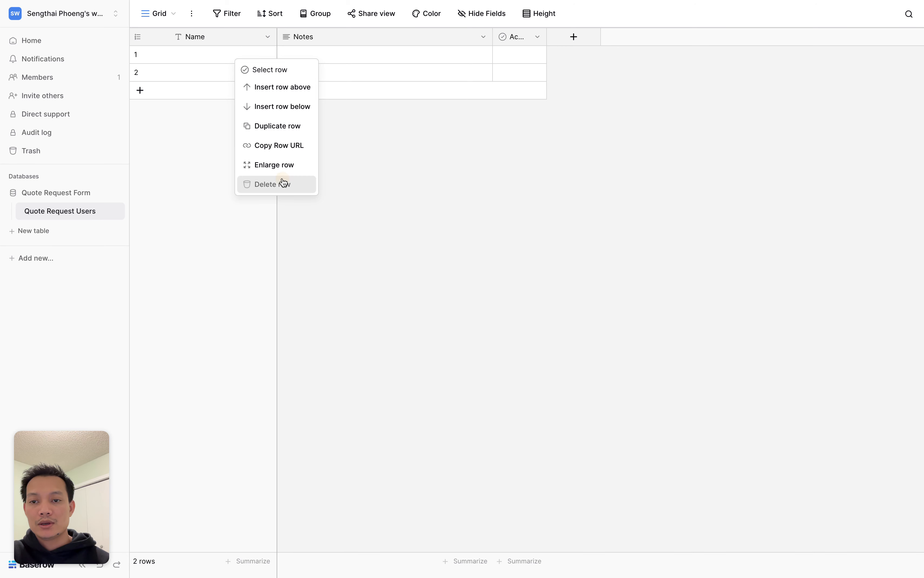
left_click(282, 183)
right_click(244, 58)
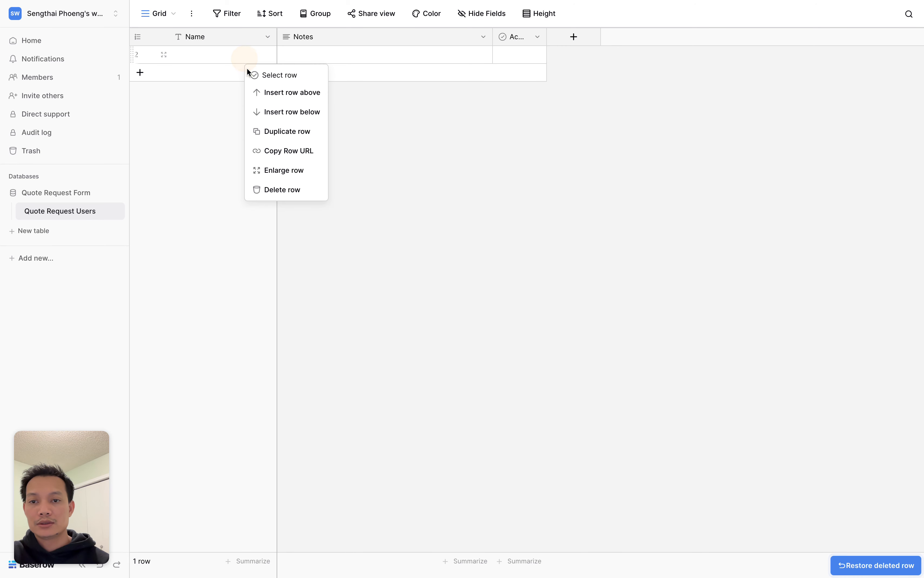
left_click(274, 188)
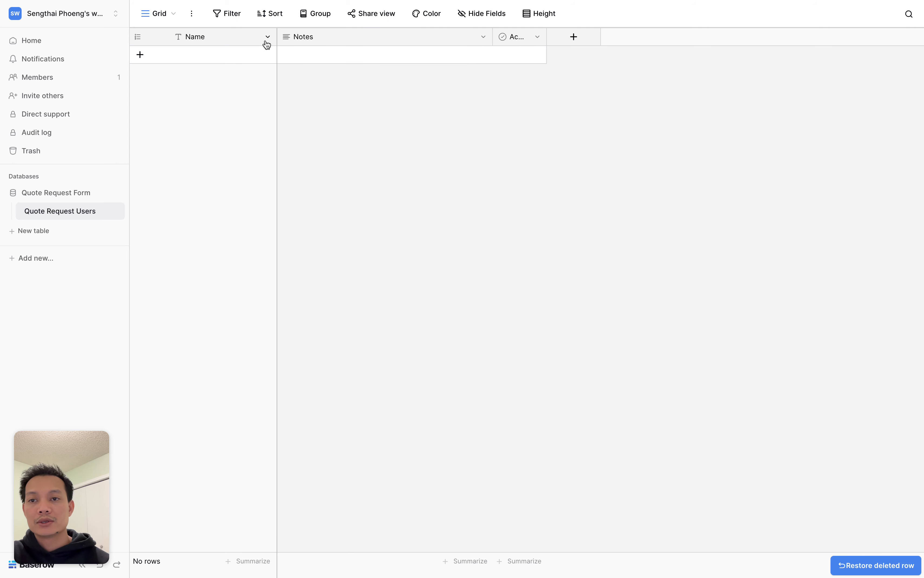
- Delete the Active and Notes fields, leaving only Name
left_click(537, 37)
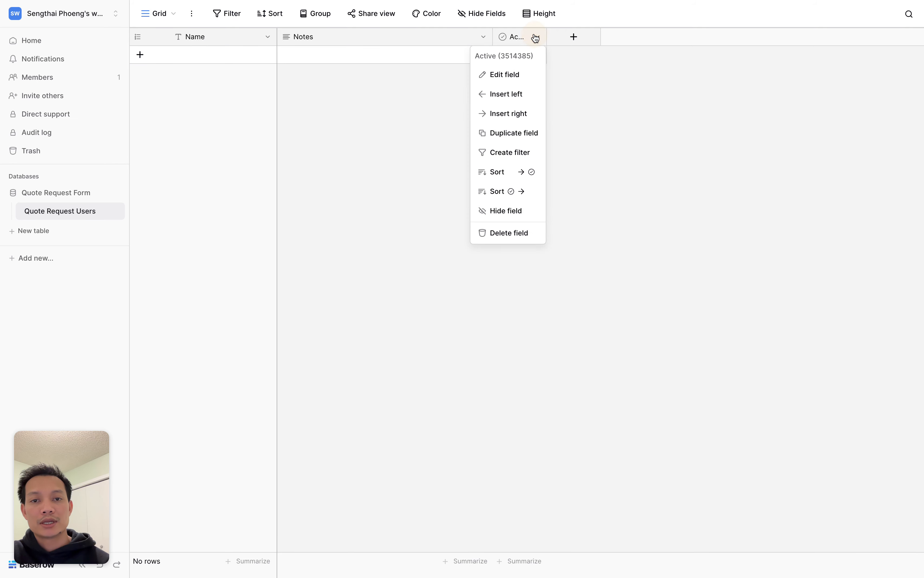
left_click(511, 233)
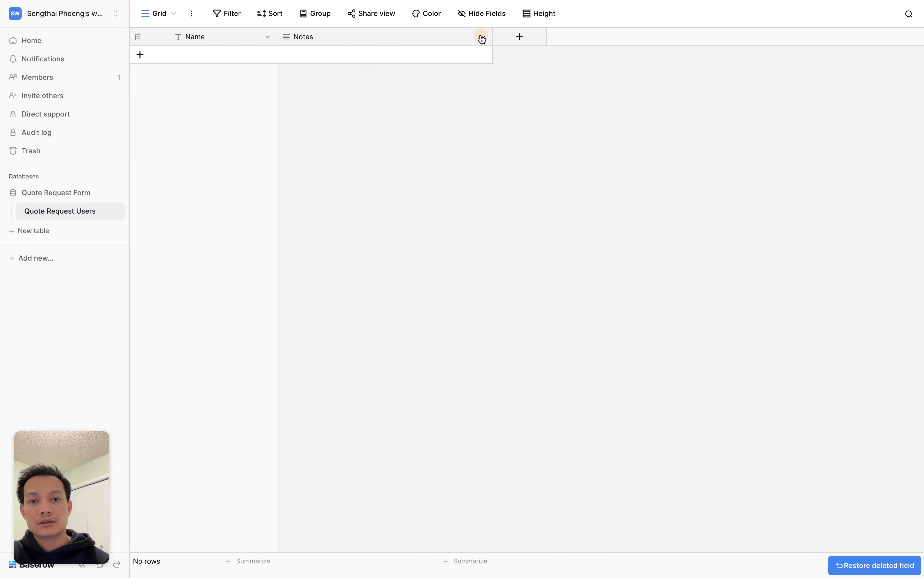
left_click(483, 37)
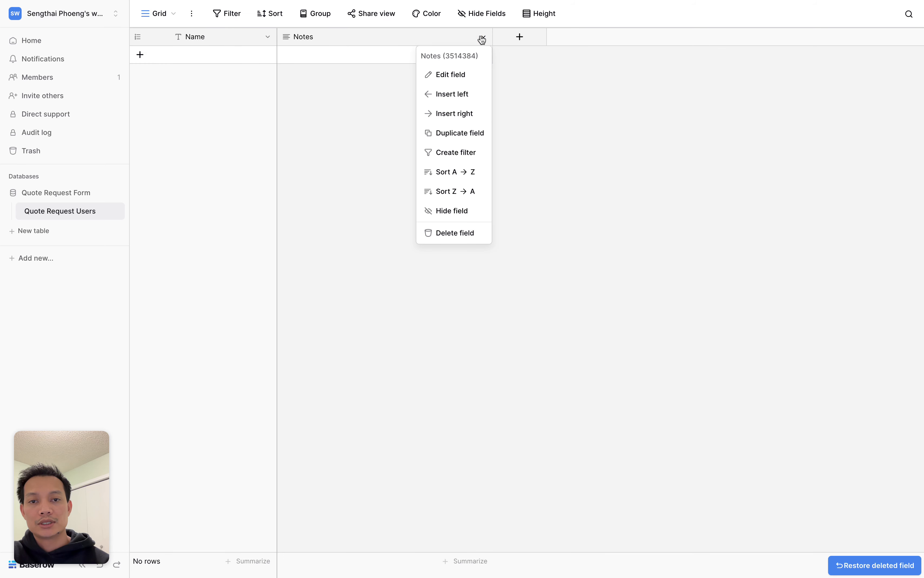
left_click(466, 235)
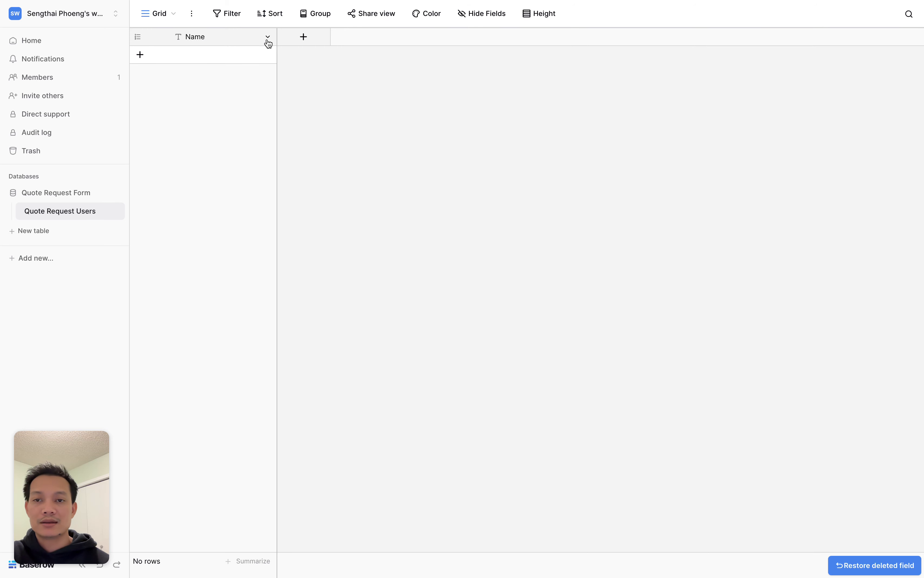
left_click(267, 38)
left_click(370, 172)
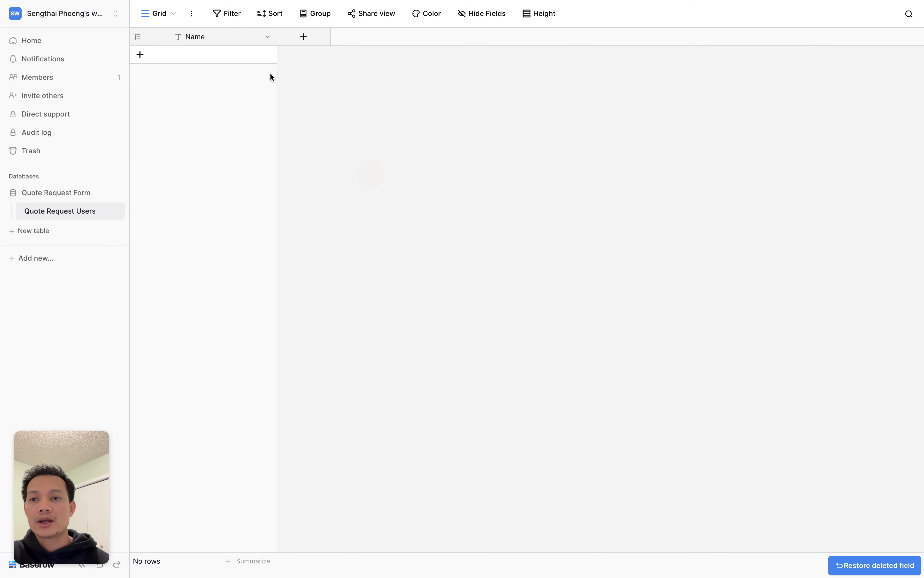
left_click(91, 213)
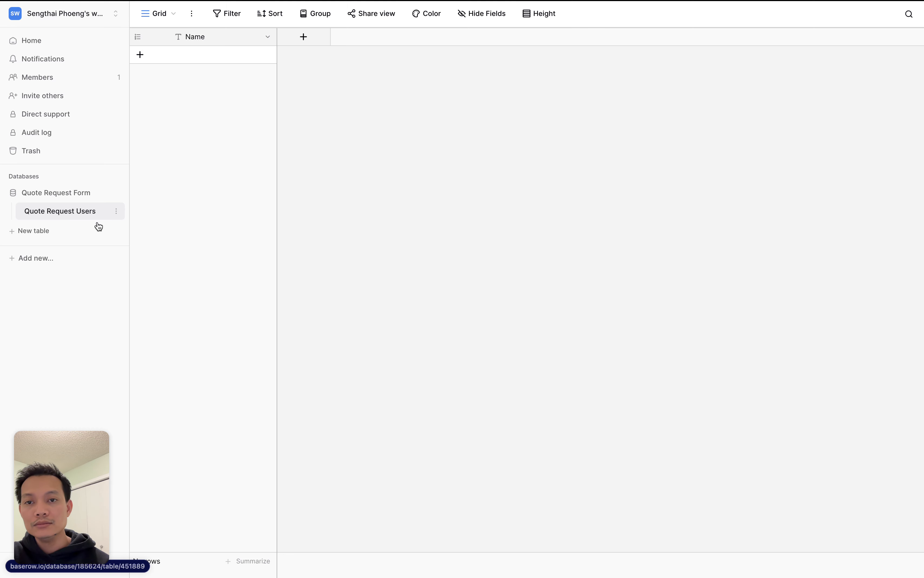
- Rename the Name field to 'First Name' and add a single line text 'Last Name' field
left_click(266, 37)
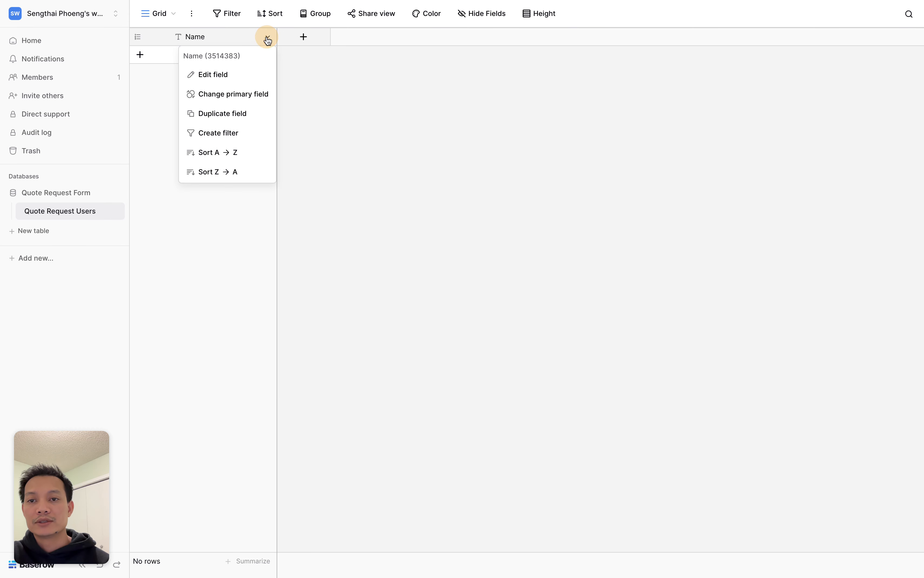
left_click(237, 78)
left_click(201, 102)
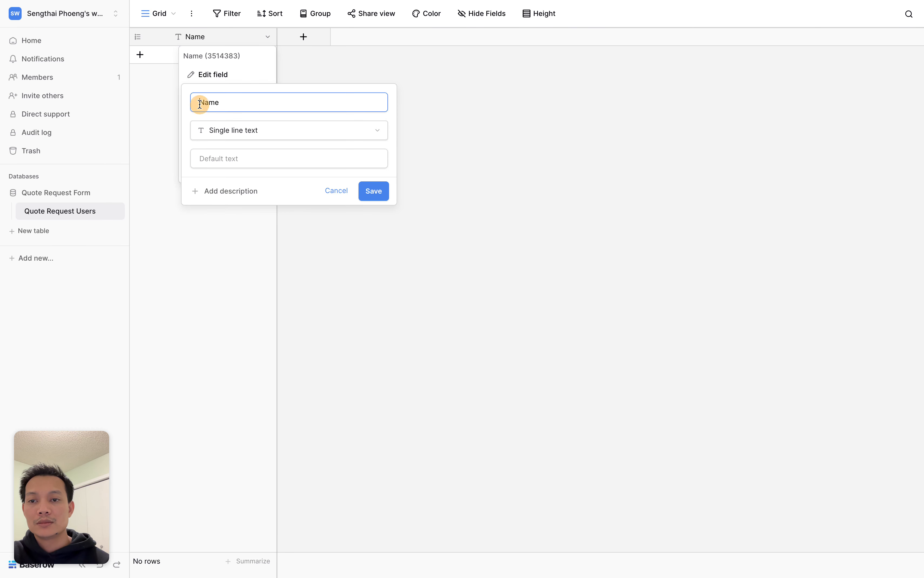
type("First")
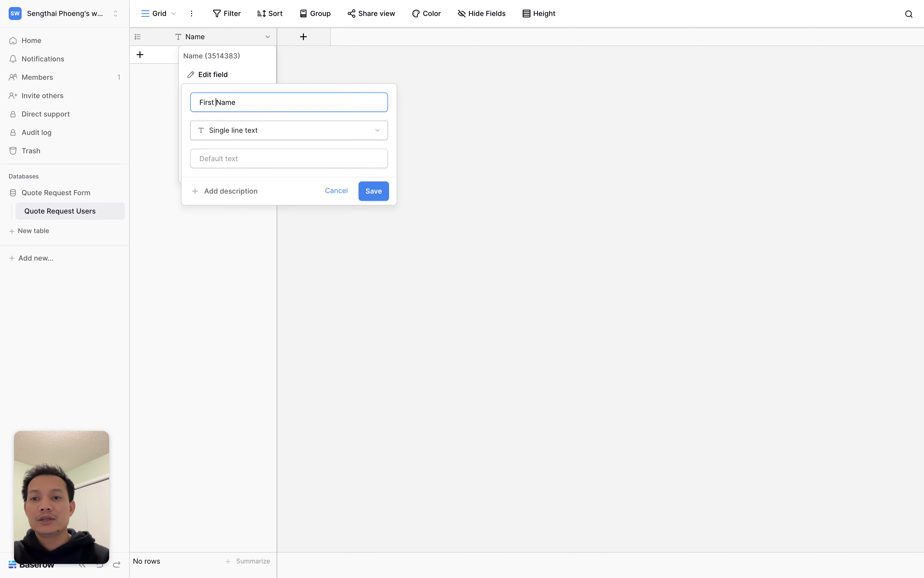
left_click(380, 199)
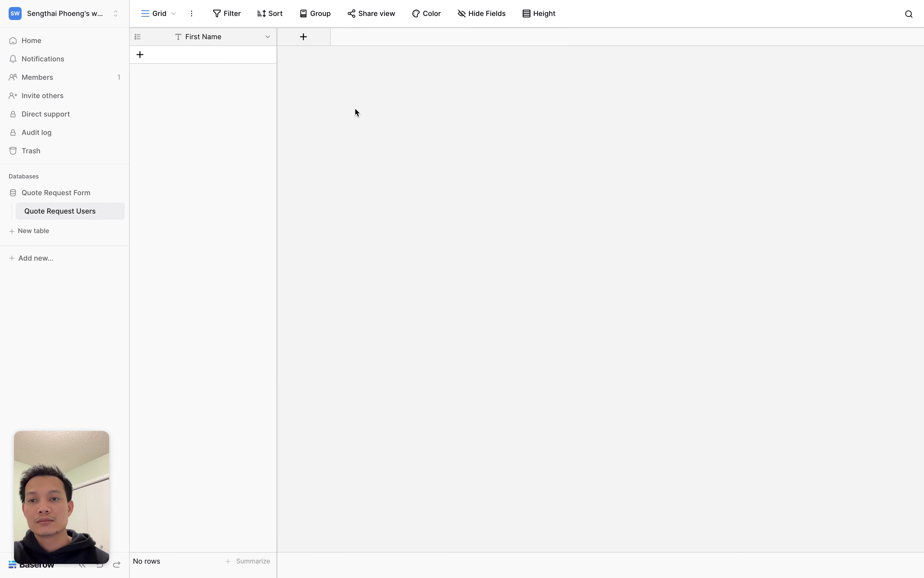
left_click(315, 41)
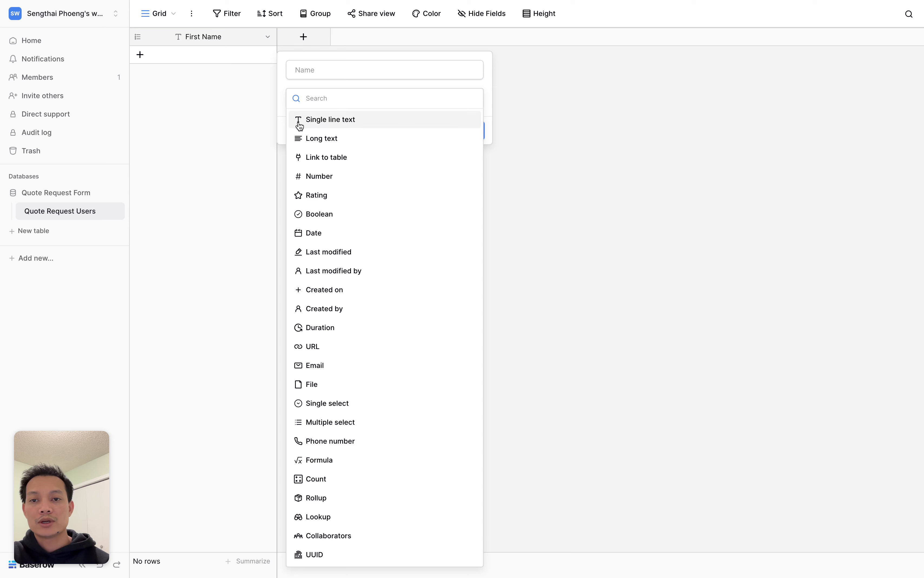
left_click(345, 119)
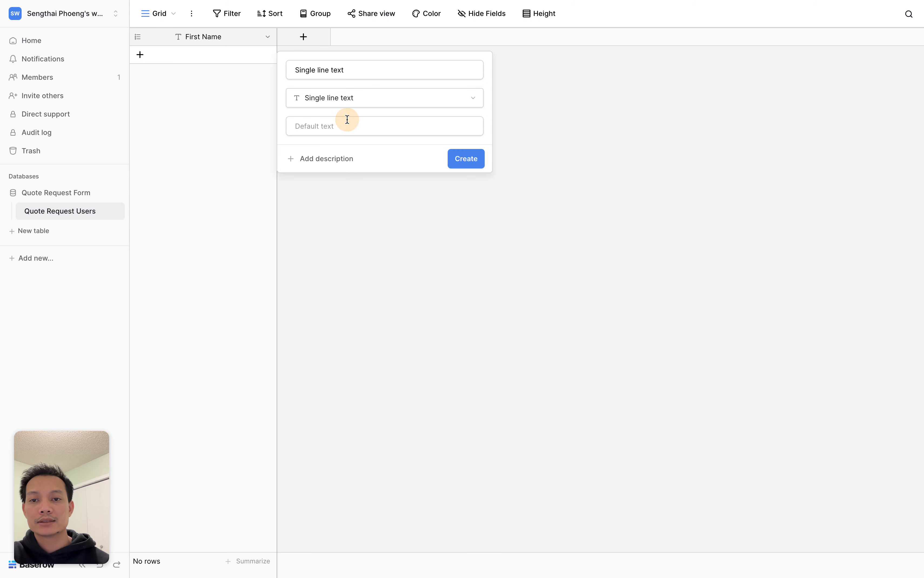
left_click(351, 71)
key("super+a")
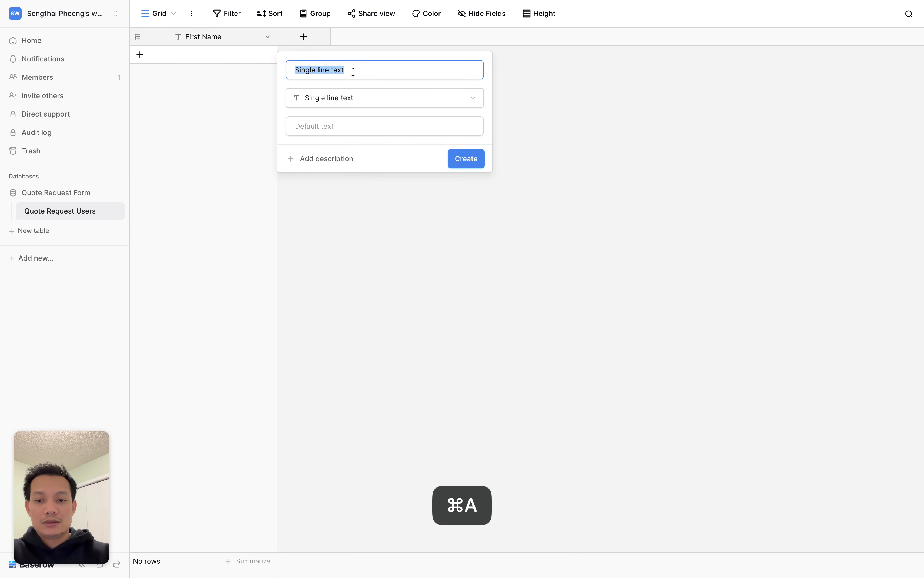
type("Last Name")
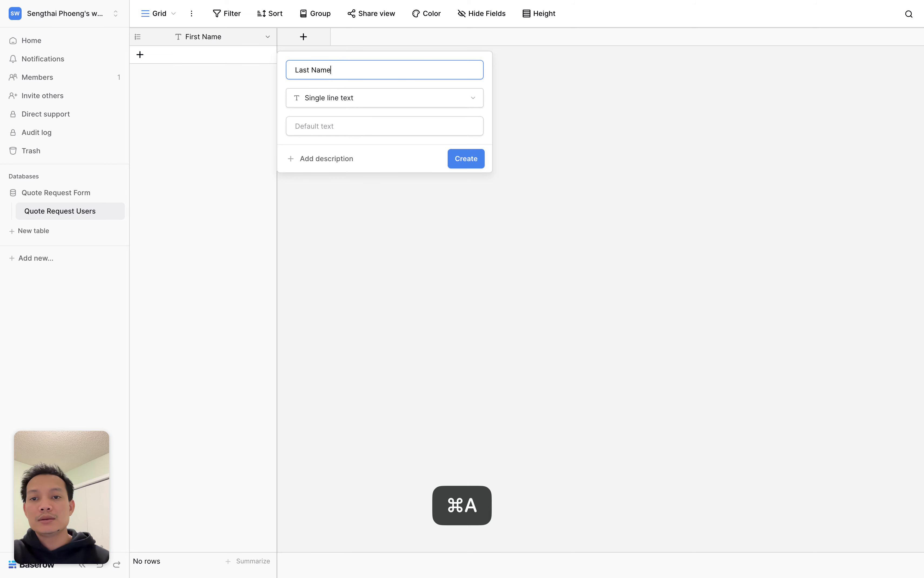
left_click(459, 159)
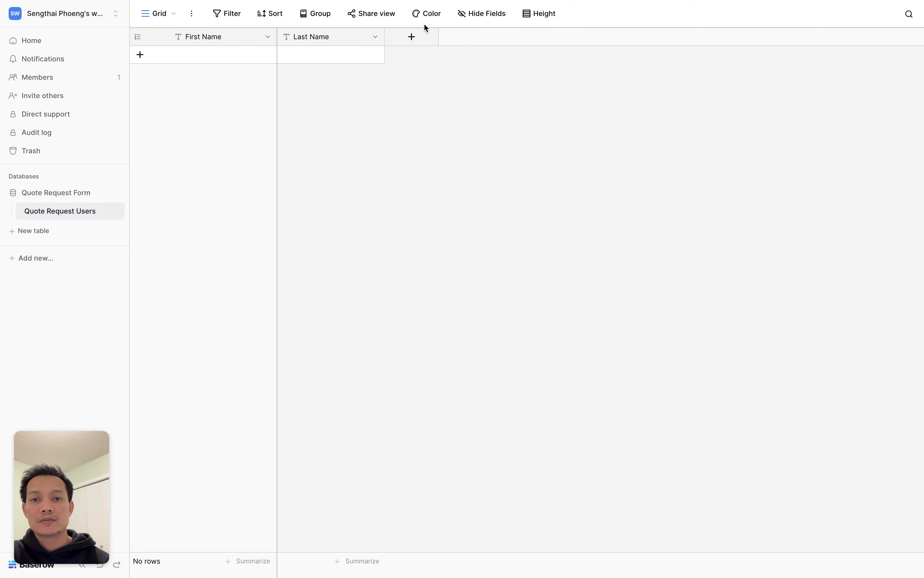
- Add an Email field of Email type and a Phone field of Phone number type
left_click(412, 37)
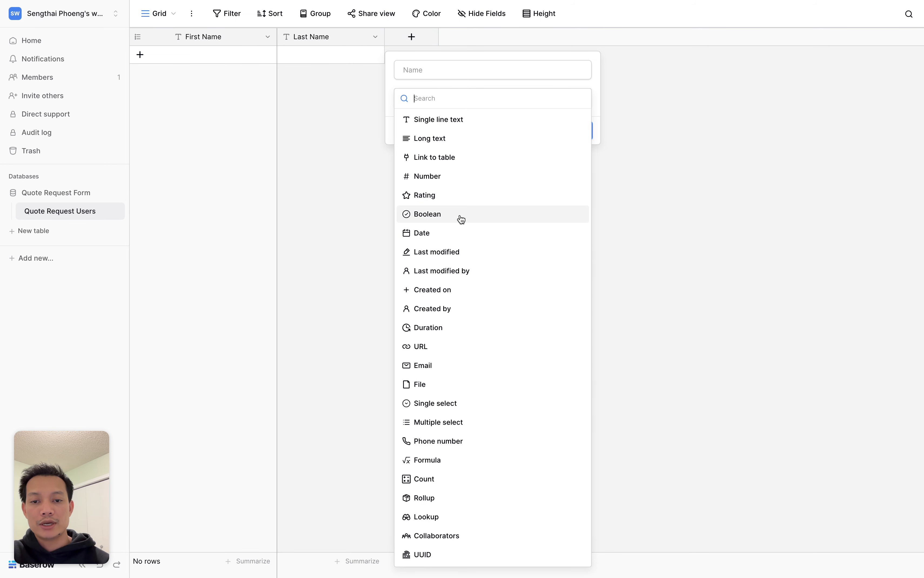
left_click(432, 367)
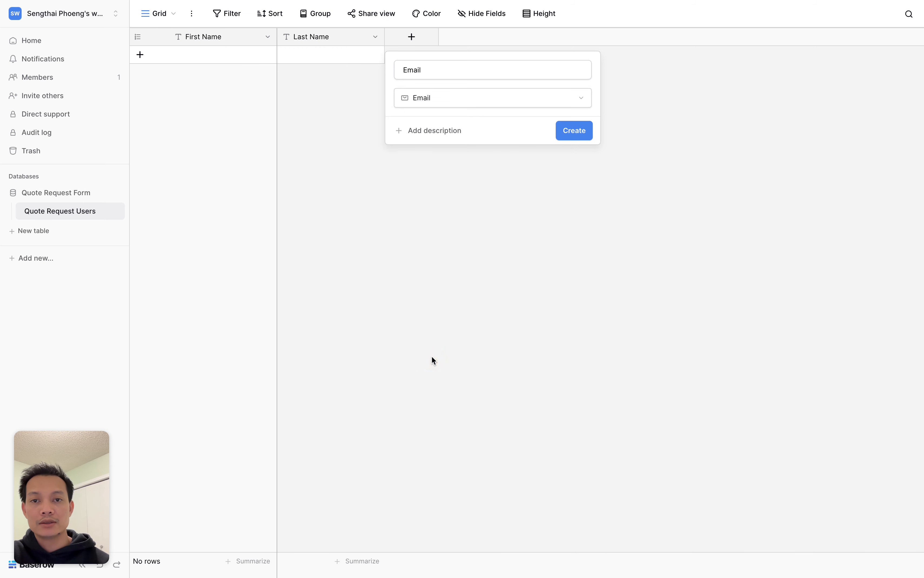
left_click(574, 134)
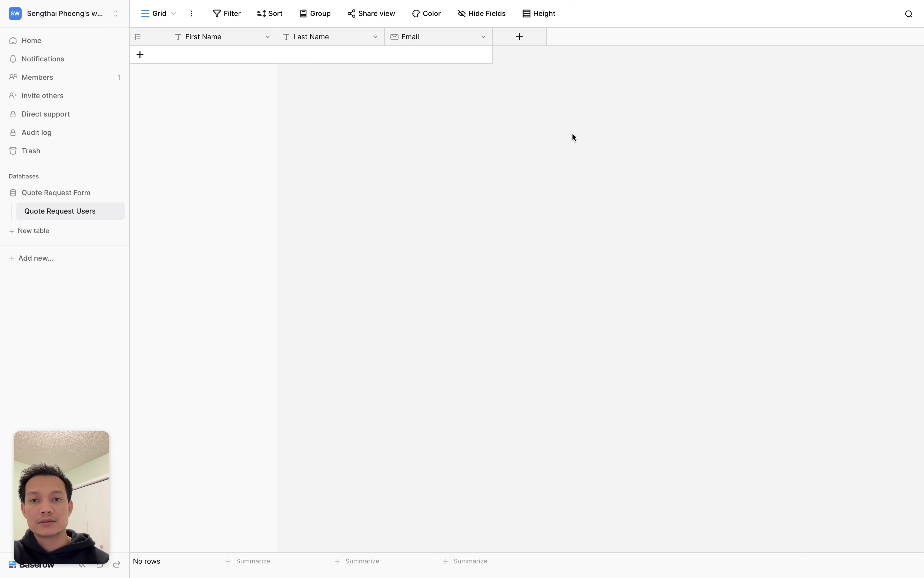
left_click(521, 39)
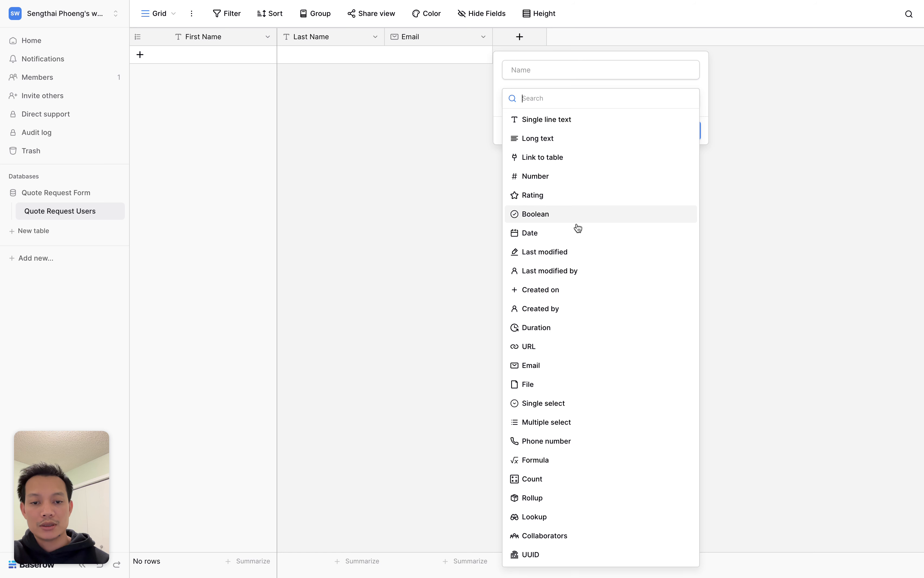
left_click(544, 443)
left_click(571, 70)
key("BackSpace")
key("BackSpace")
key("BackSpace")
key("BackSpace")
key("BackSpace")
key("BackSpace")
key("BackSpace")
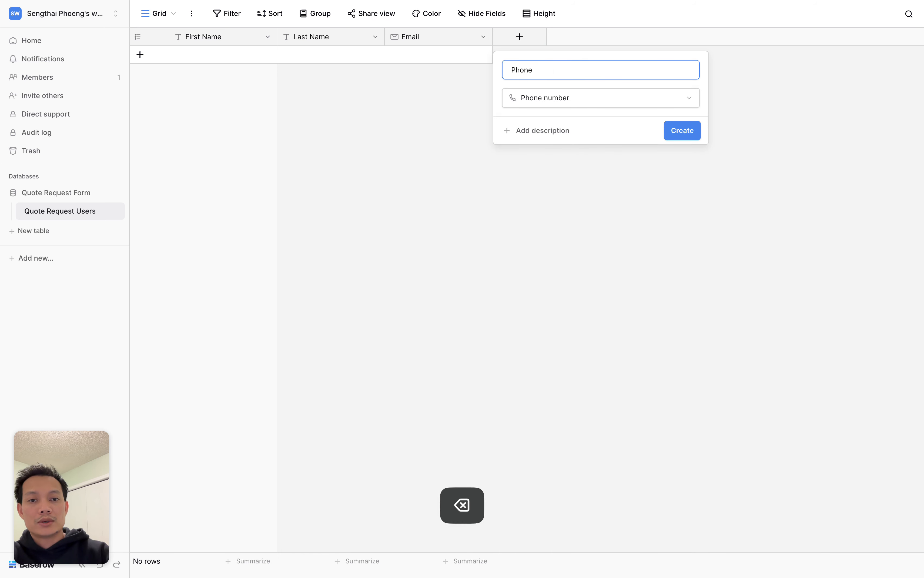
left_click(680, 133)
- Add a single line text field named 'Property Address'
left_click(630, 41)
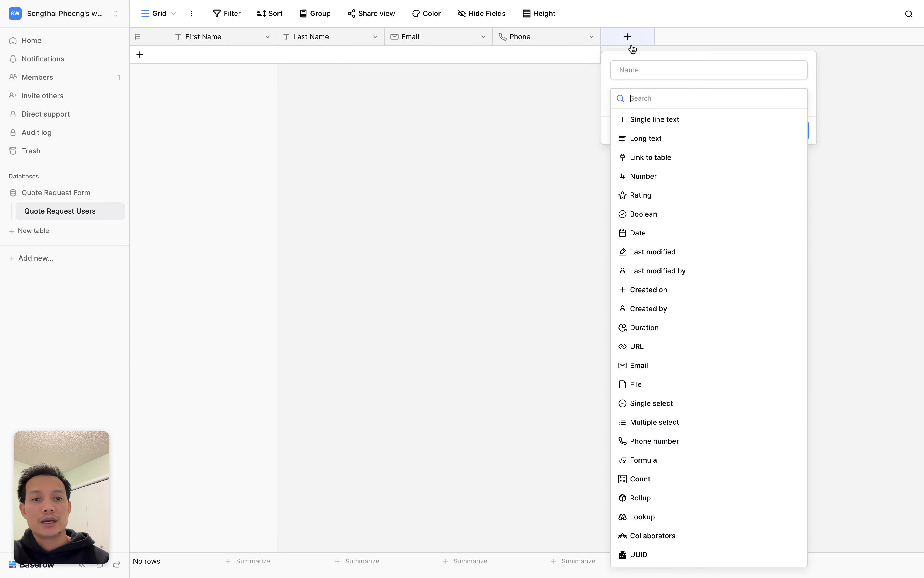
left_click(664, 124)
left_click(635, 70)
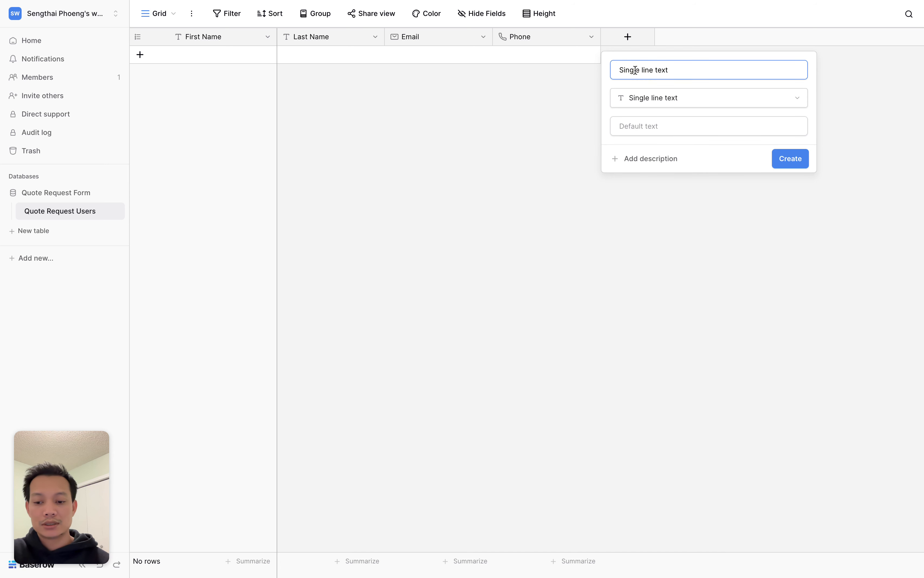
key("super+a")
key("BackSpace")
type("Property Address")
left_click(790, 158)
- Add a long text field named 'Message'
left_click(736, 37)
left_click(641, 97)
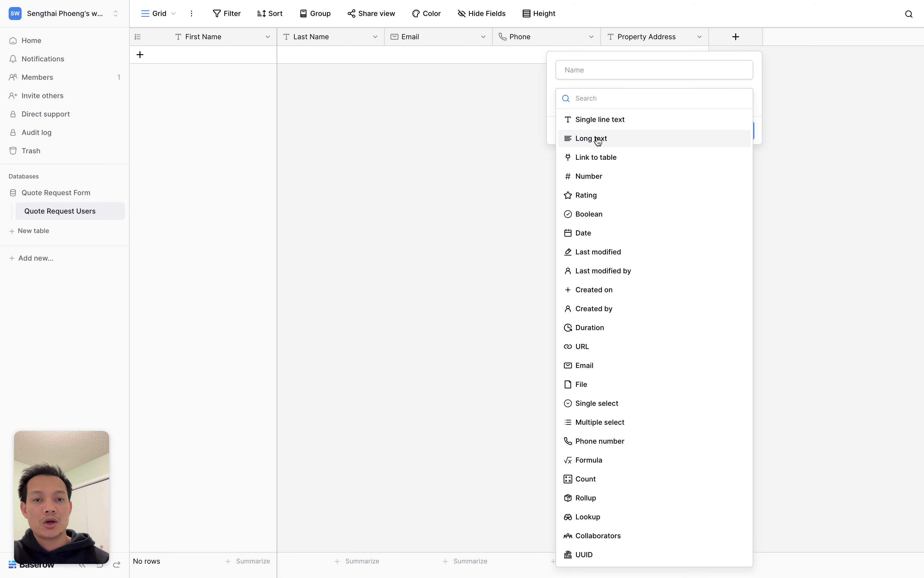
left_click(604, 138)
left_click(617, 69)
key("super+a")
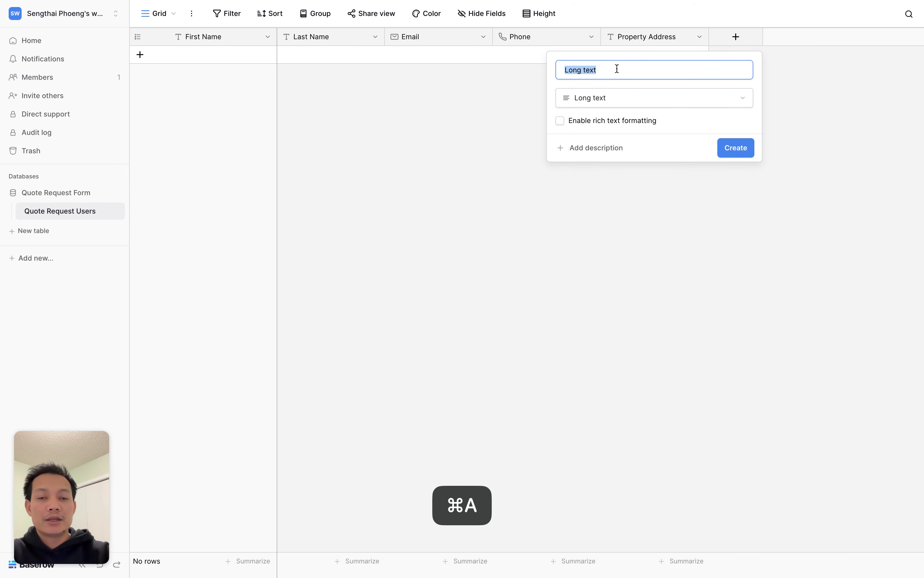
type("Message")
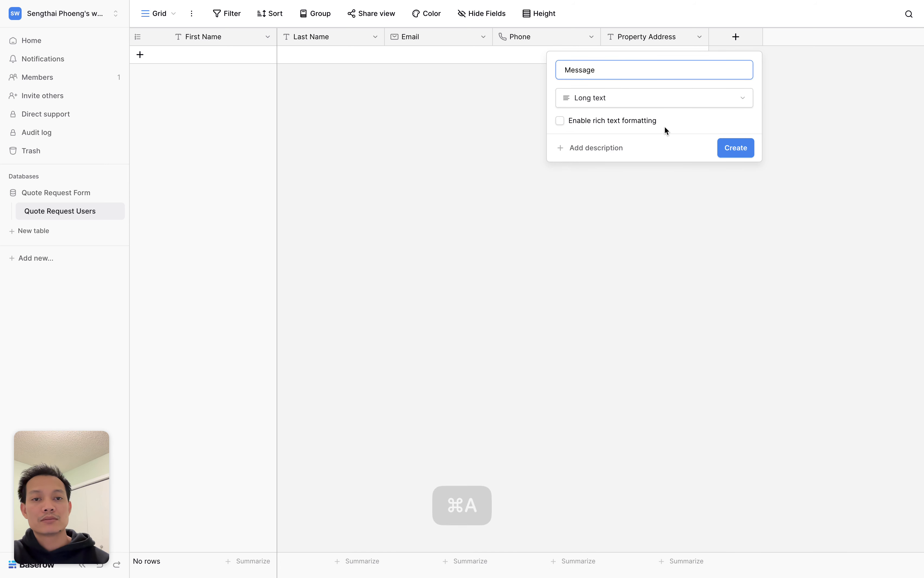
left_click(737, 151)
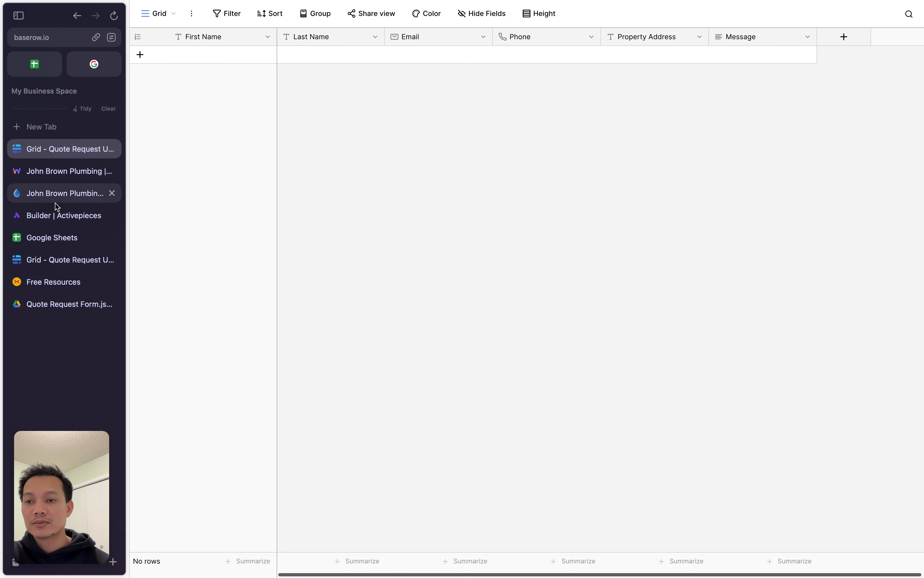
- Go back to the Quote Request Form flow's Create Row step settings in Activepieces
mouse_move(1, 196)
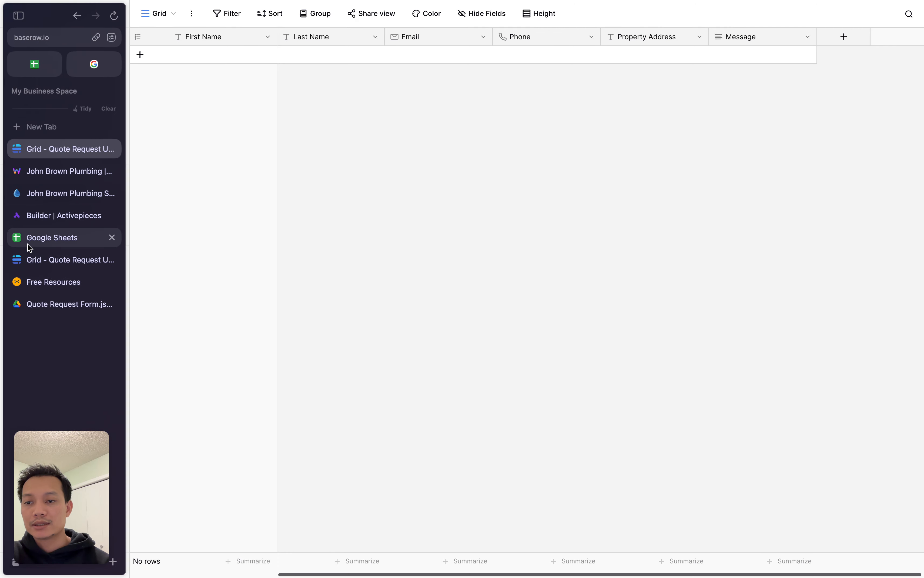
left_click(57, 214)
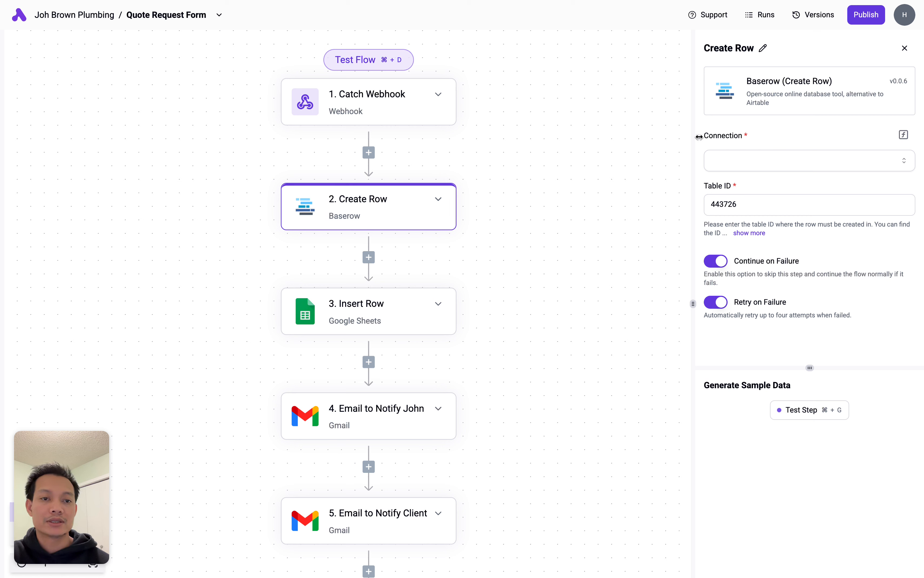
left_click_drag(703, 136, 742, 136)
left_click(758, 134)
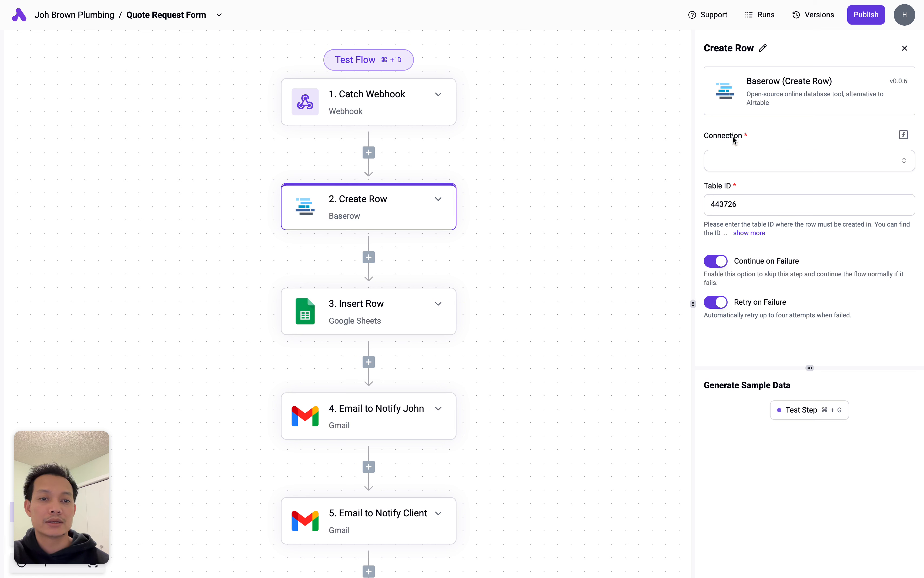
left_click(708, 137)
left_click_drag(707, 136, 755, 136)
left_click(773, 134)
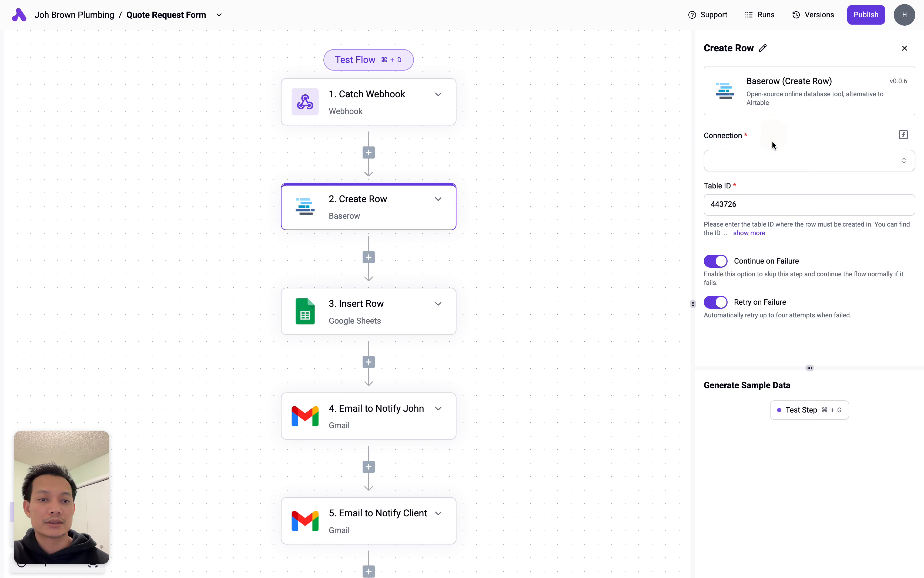
left_click(774, 165)
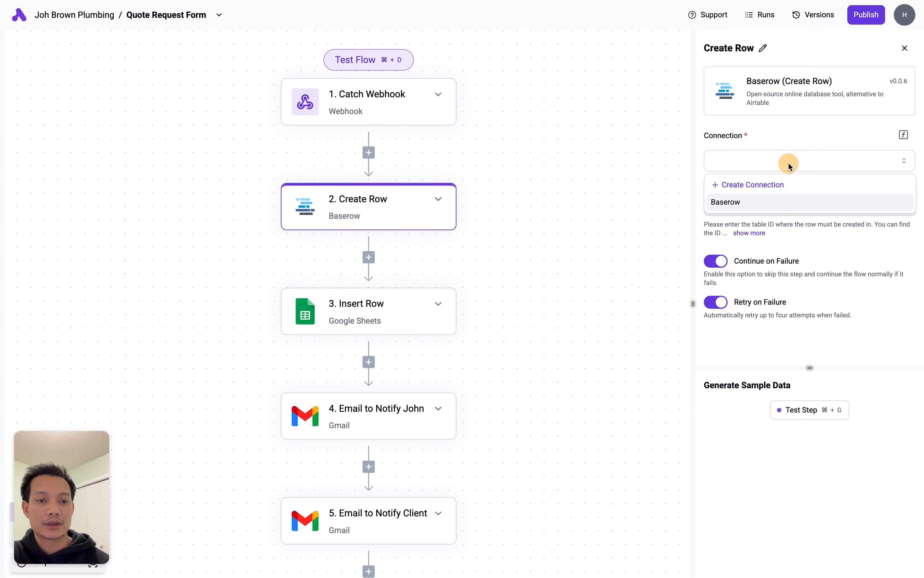
left_click(759, 185)
left_click(341, 318)
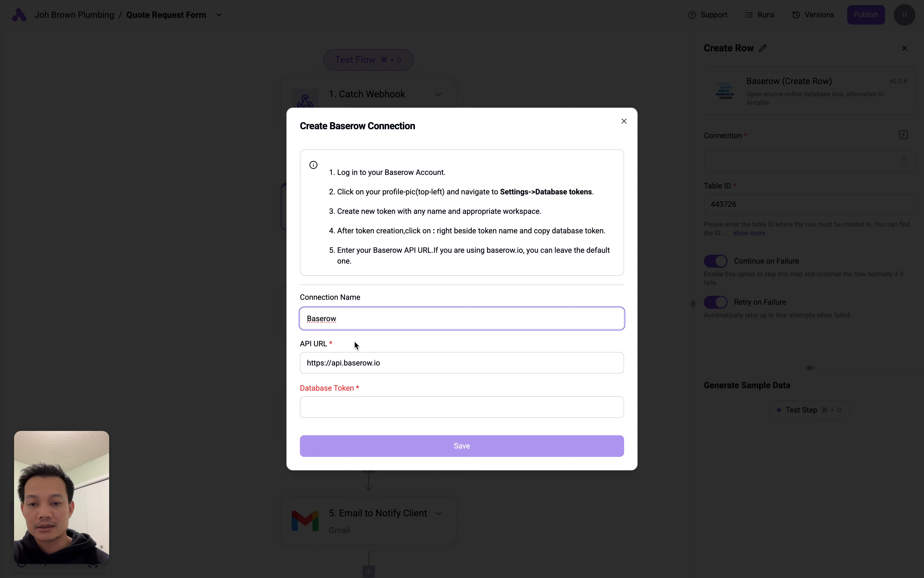
left_click(390, 362)
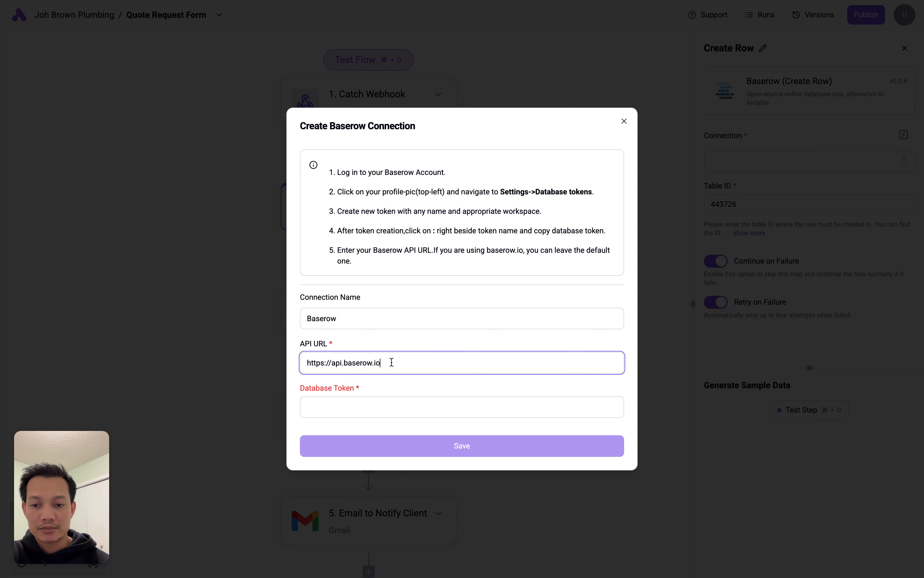
left_click(393, 362)
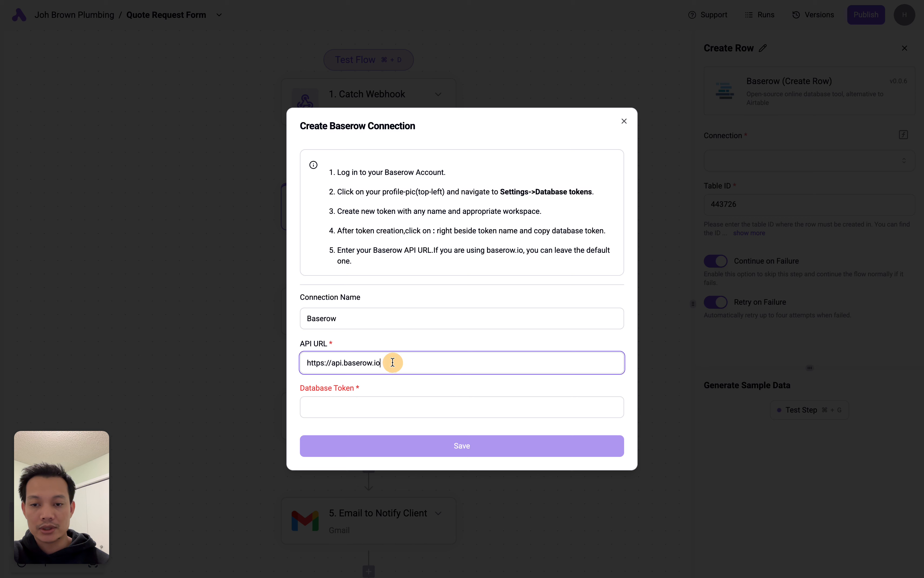
left_click(338, 407)
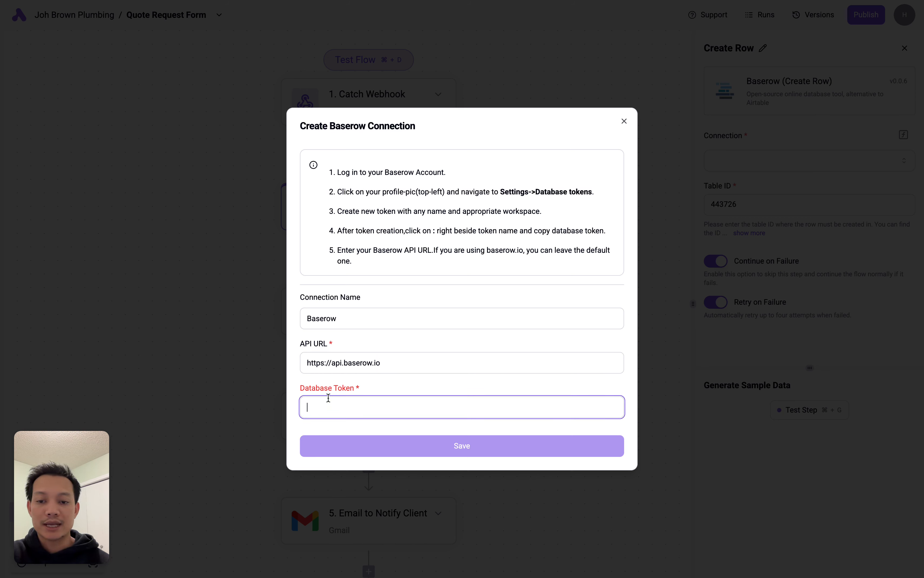
mouse_move(1, 217)
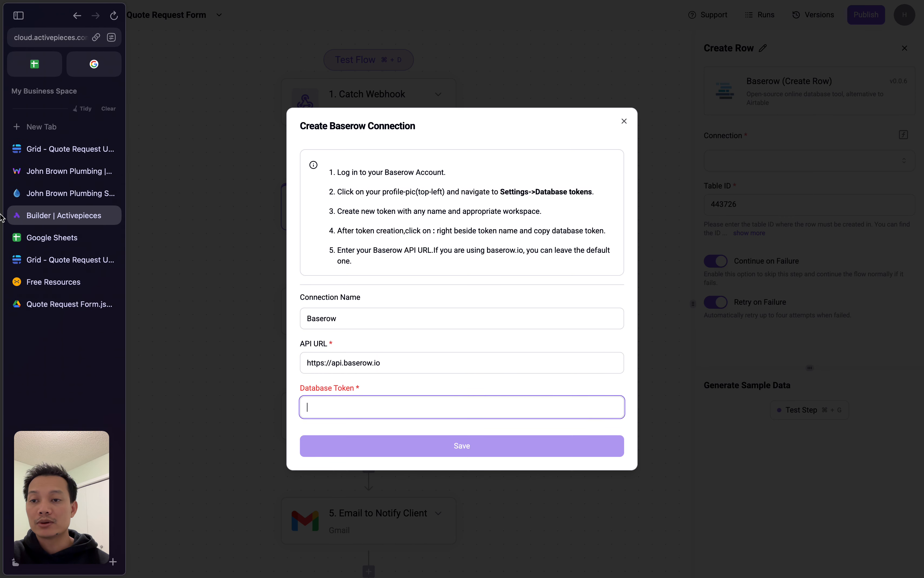
left_click(63, 153)
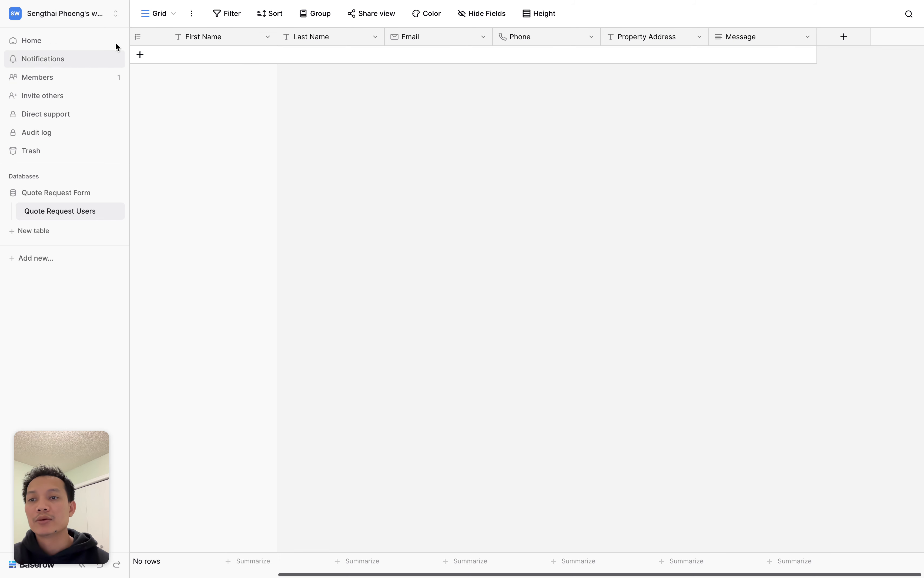
left_click(112, 17)
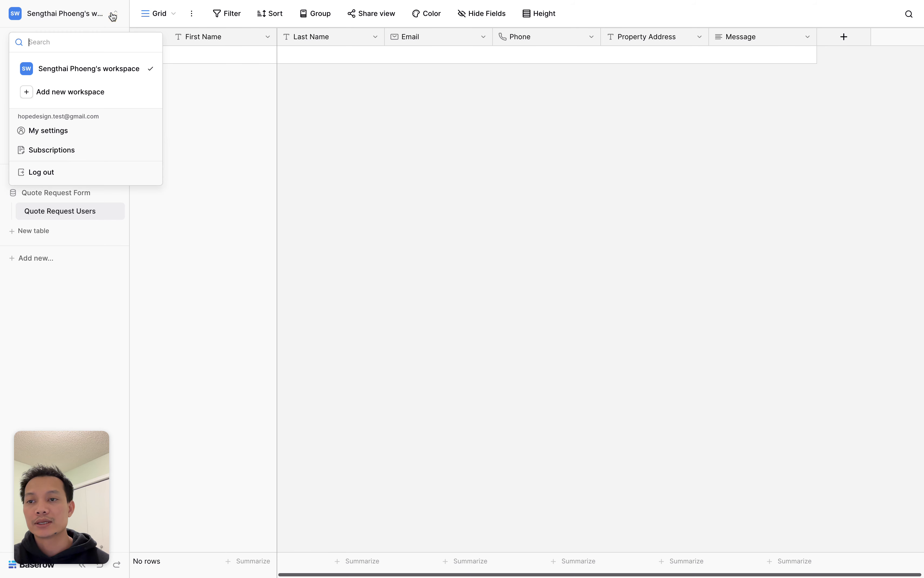
left_click(77, 133)
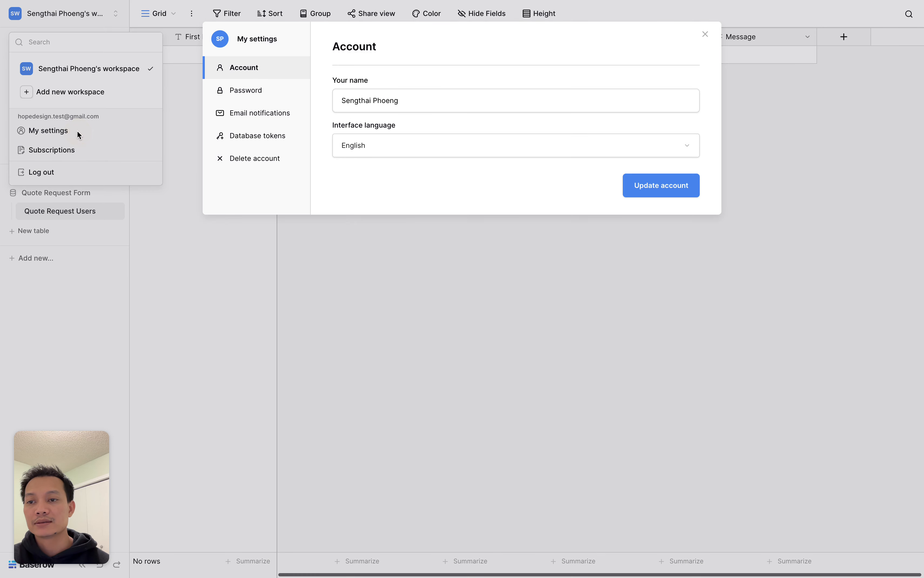
left_click(262, 144)
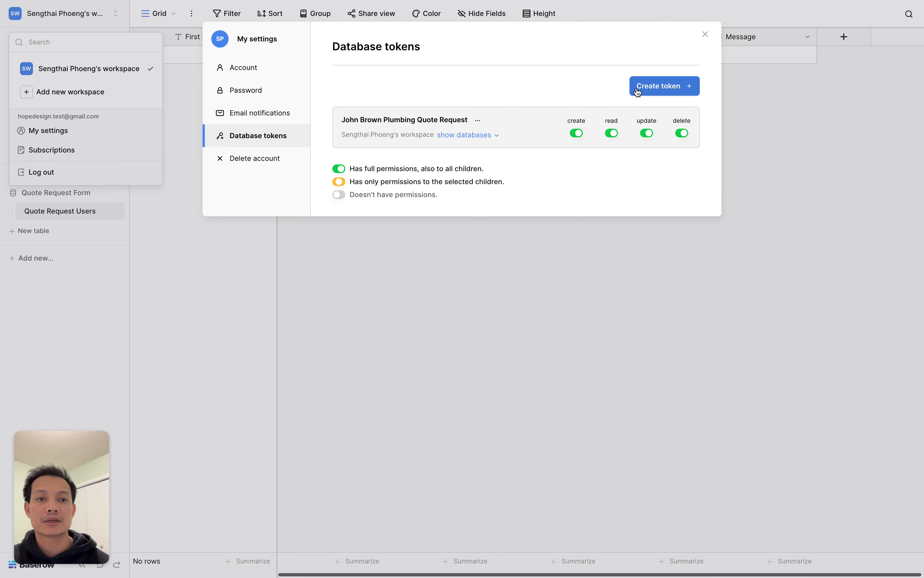
- Create a quote-request database token scoped to the workspace
left_click(672, 90)
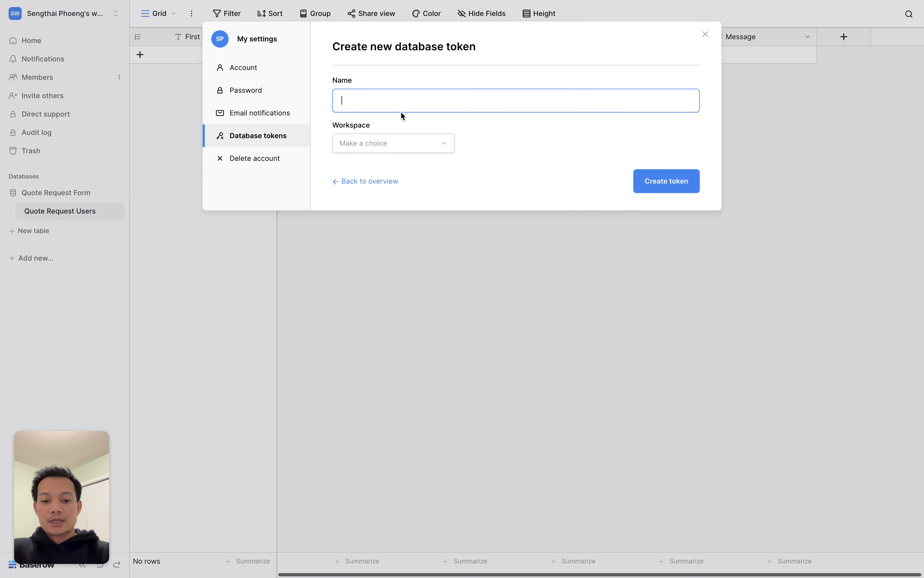
type("John Brown")
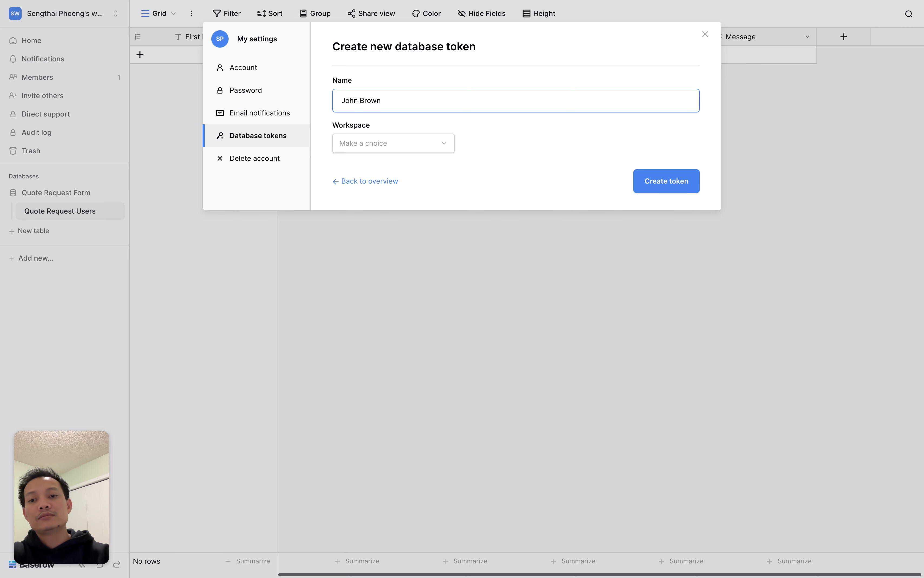
type(" Quote Request")
type("Token")
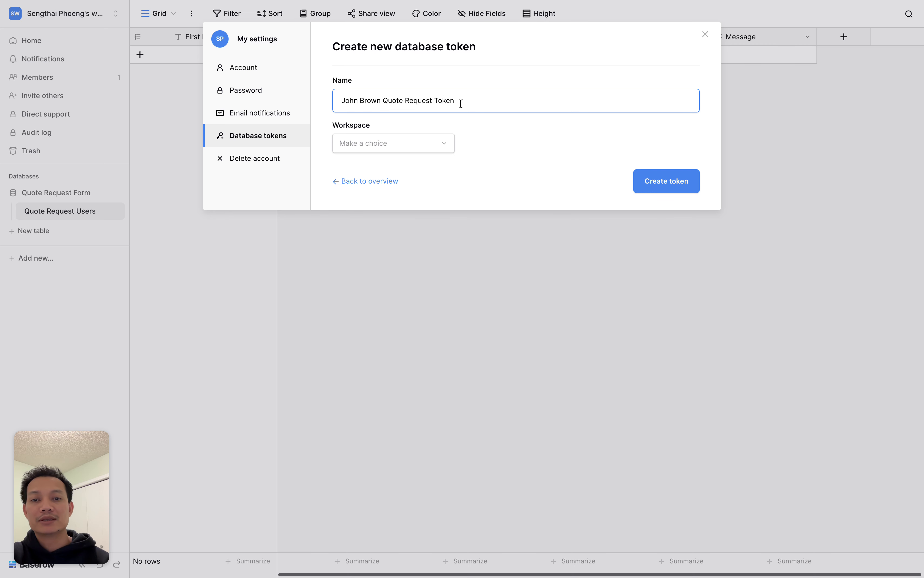
left_click(412, 146)
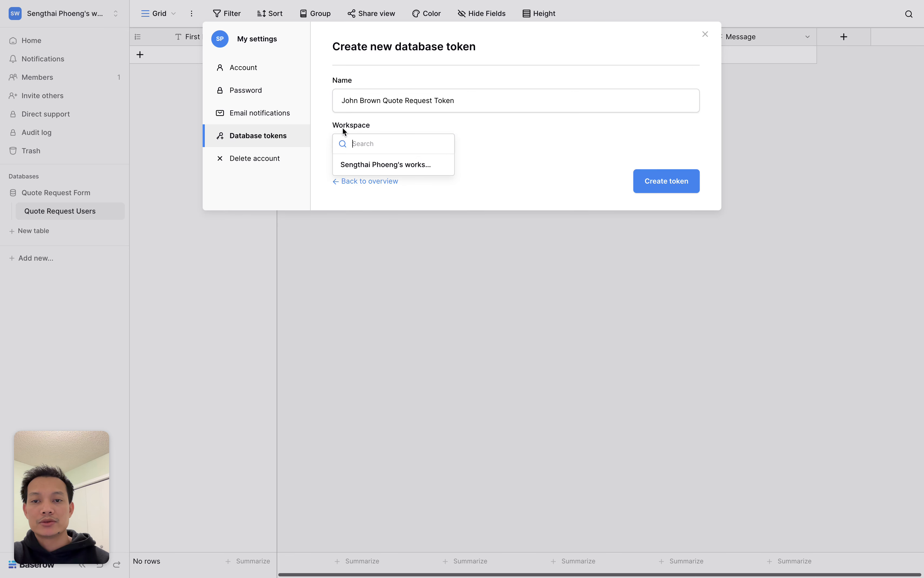
left_click(406, 165)
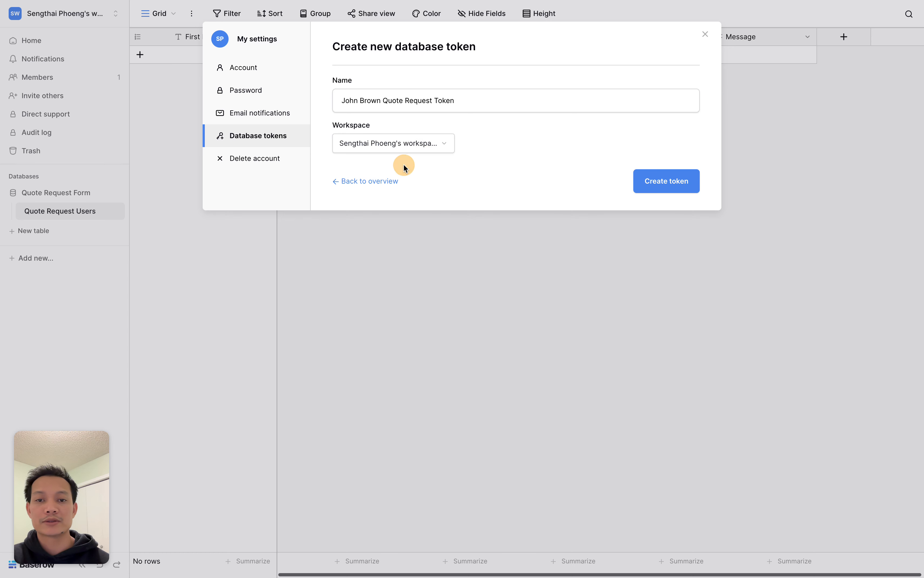
left_click(660, 185)
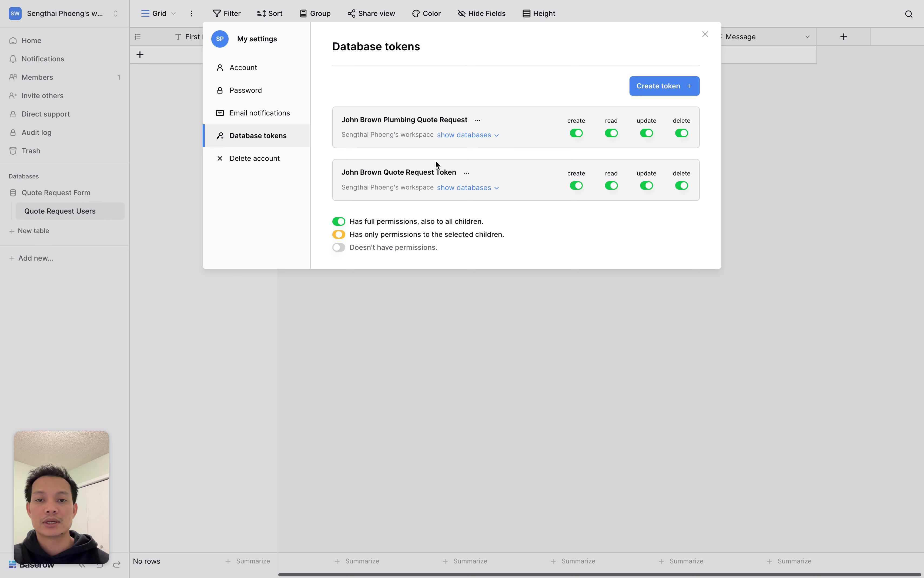
left_click_drag(360, 173, 454, 173)
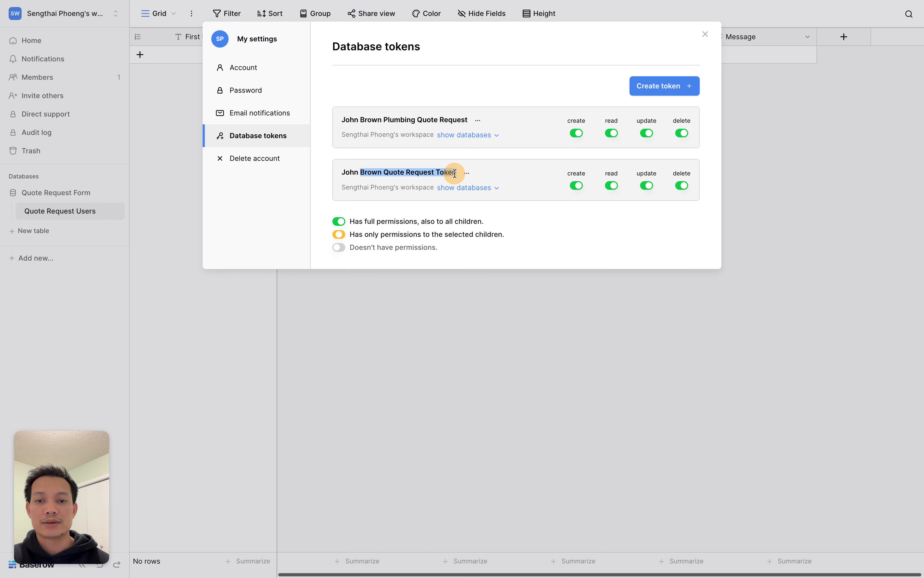
left_click(492, 163)
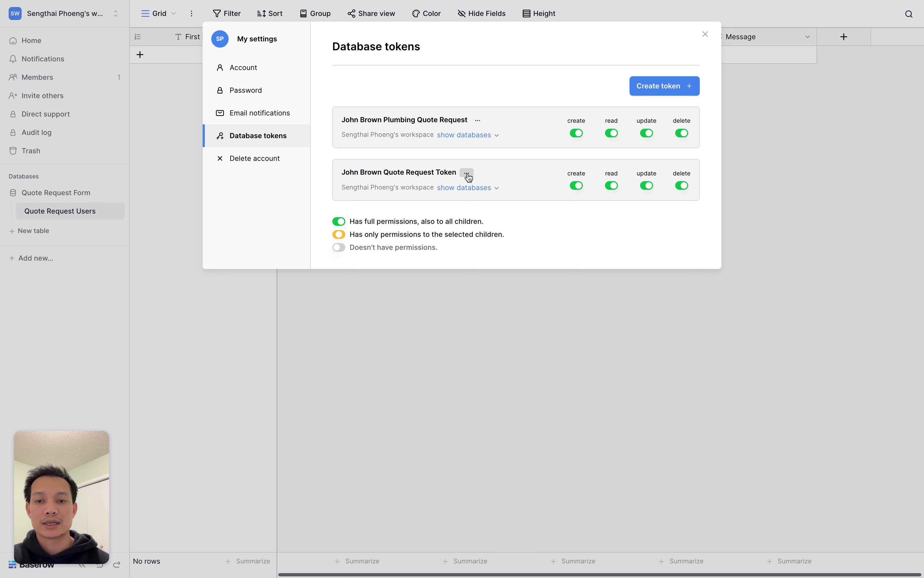
- Copy the new token's value and paste it into the Activepieces Database Token field
left_click(467, 173)
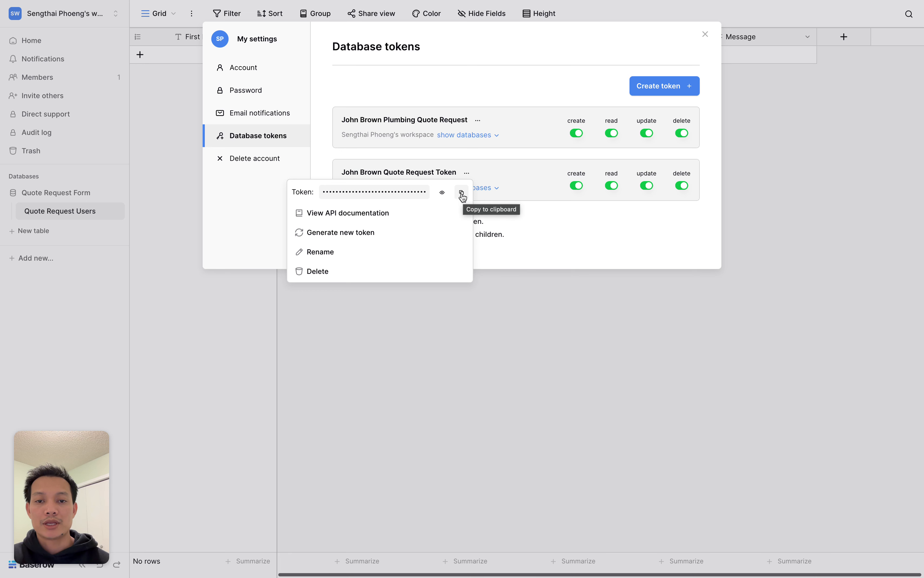
left_click(463, 196)
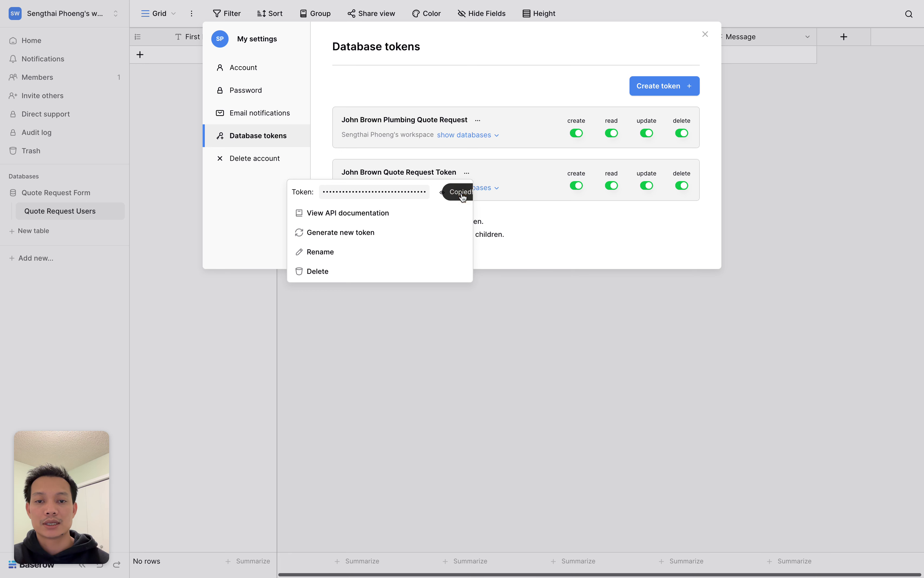
mouse_move(7, 213)
left_click(63, 215)
left_click(350, 407)
key("super+v")
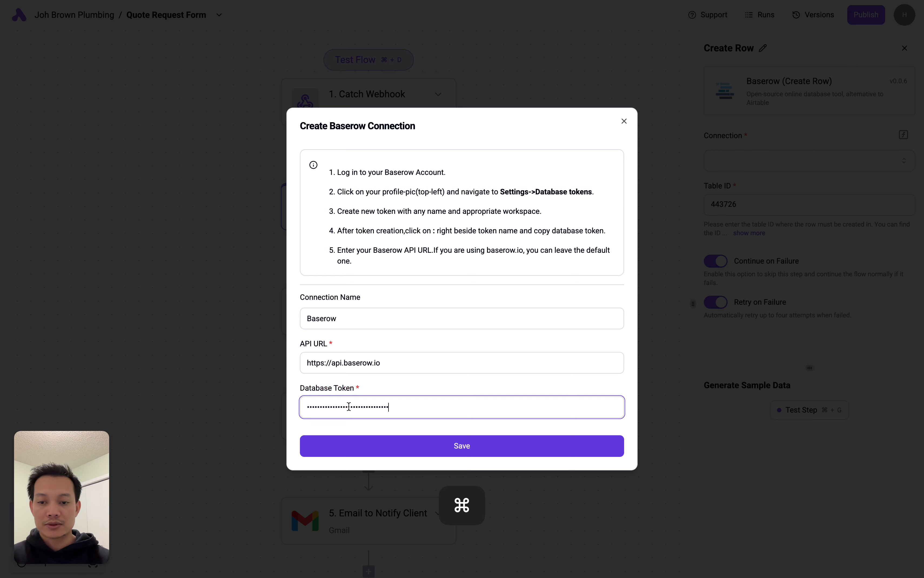
- Save the connection as 'Baserow Quote Request Form' and clear the step's old Table ID
left_click(479, 446)
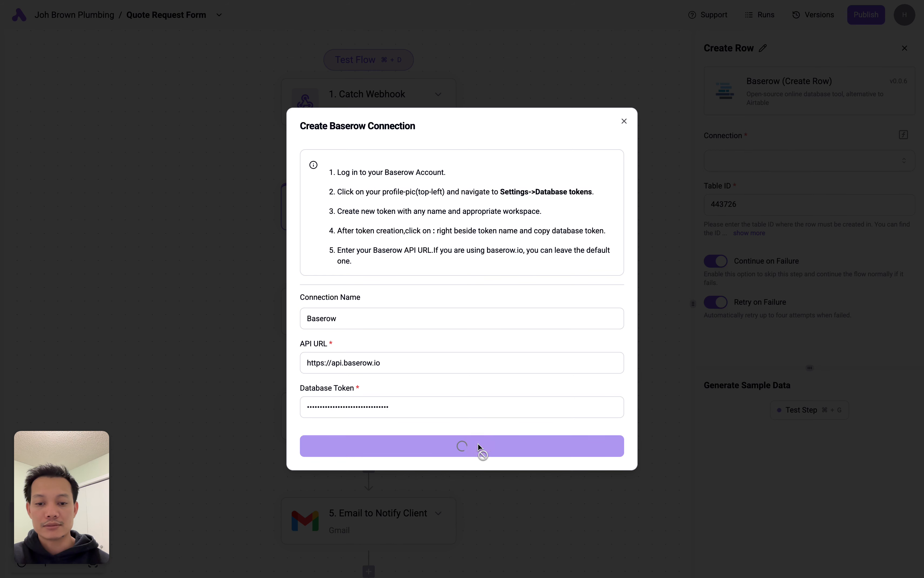
left_click(385, 310)
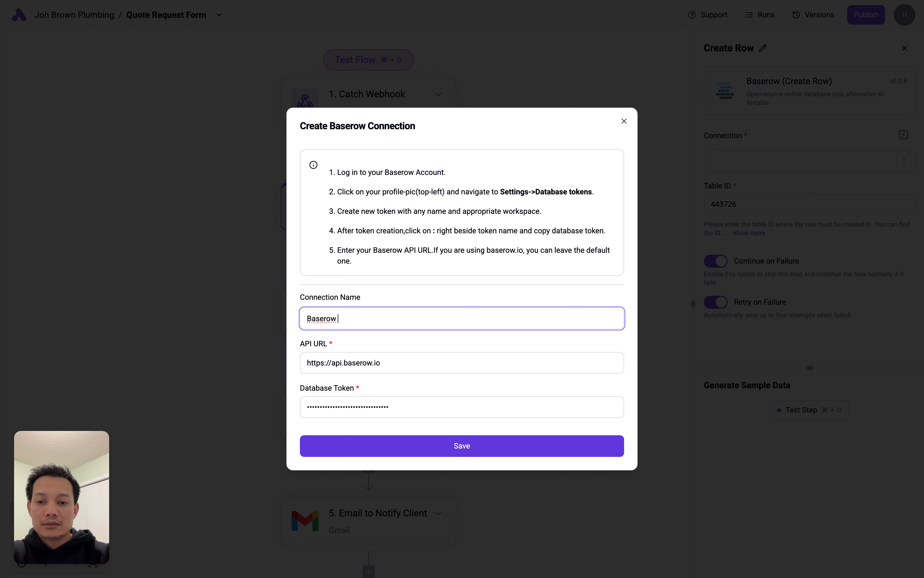
type("Quote Req")
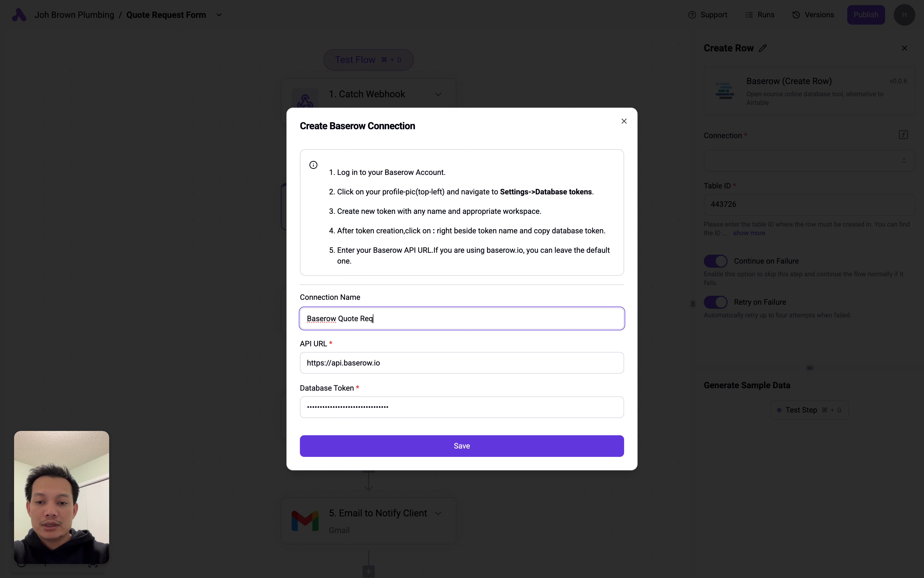
type("uest Form")
left_click(462, 446)
left_click(772, 204)
key("BackSpace")
key("BackSpace")
key("BackSpace")
key("BackSpace")
key("BackSpace")
key("BackSpace")
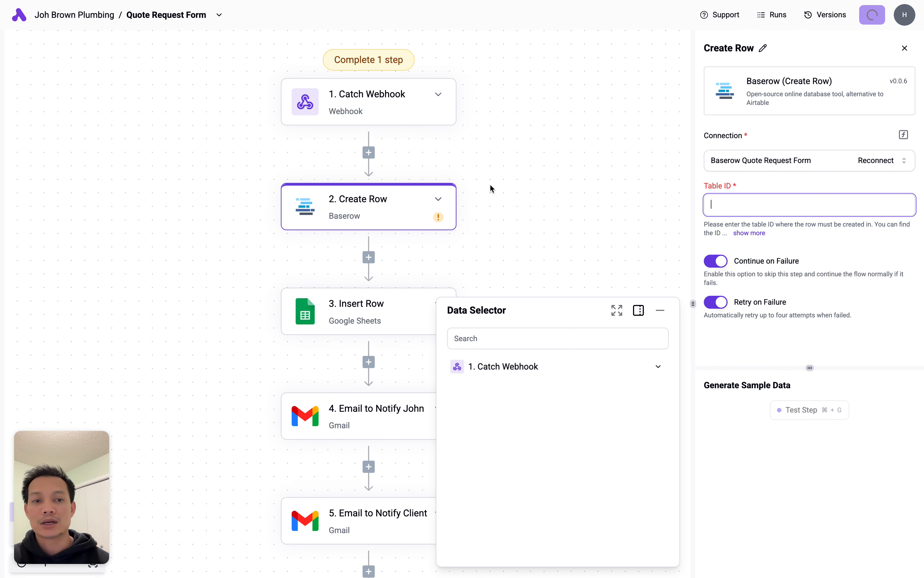
- Copy the Quote Request Users table ID 451889 from the database's API documentation
mouse_move(2, 121)
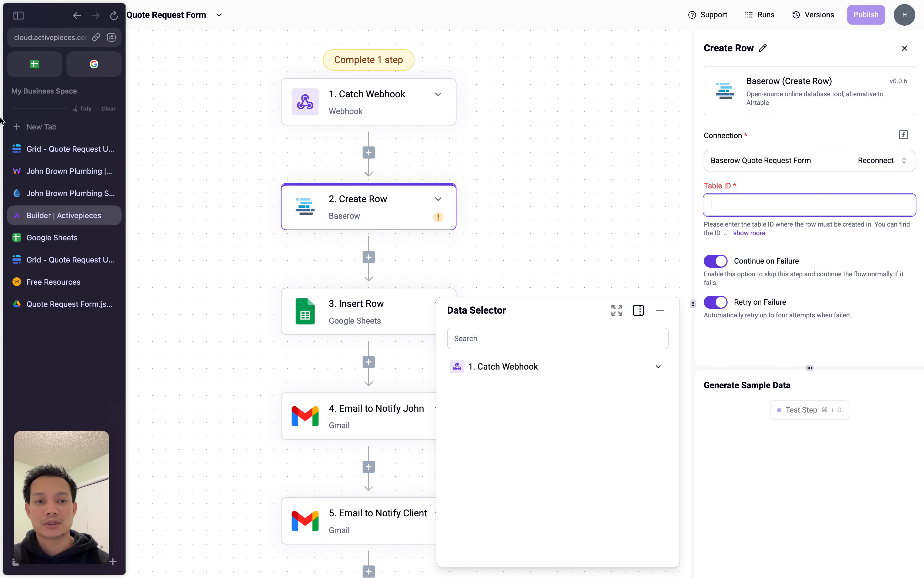
left_click(25, 158)
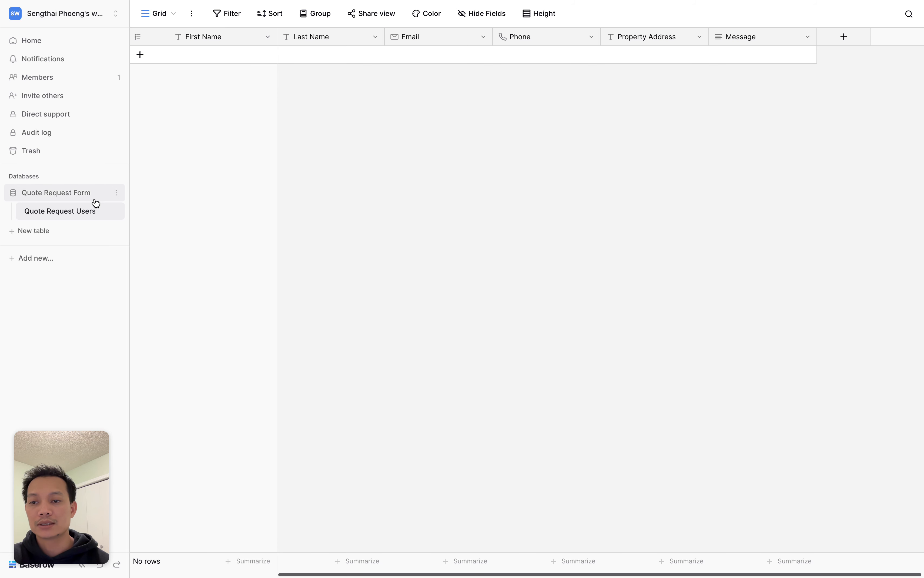
left_click(116, 193)
left_click(82, 245)
left_click(50, 82)
left_click_drag(216, 70, 245, 70)
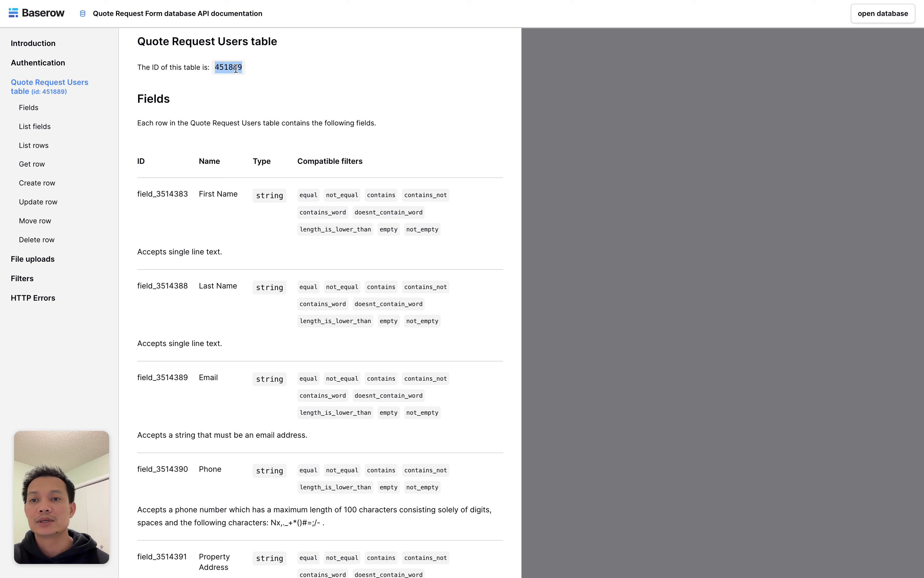
right_click(235, 68)
left_click(257, 94)
left_click(358, 98)
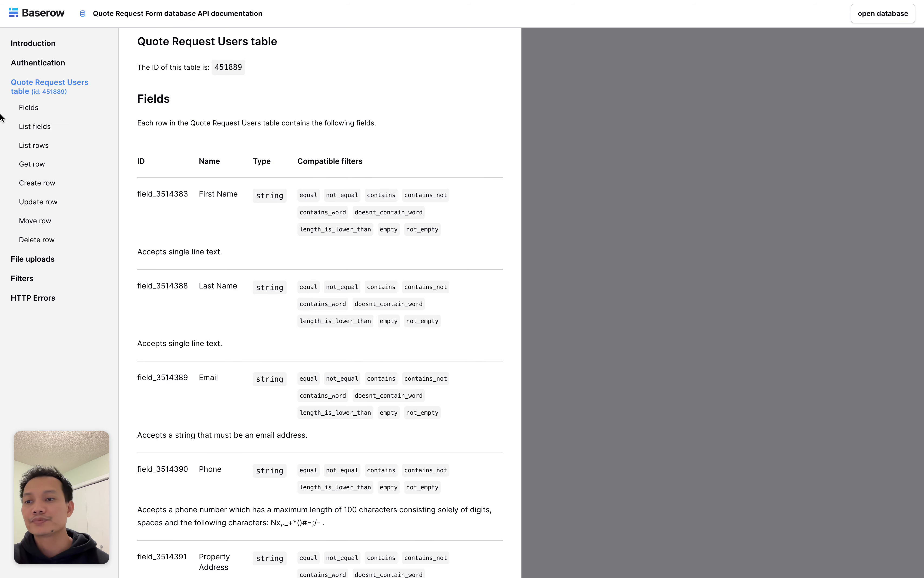
mouse_move(2, 119)
left_click(55, 217)
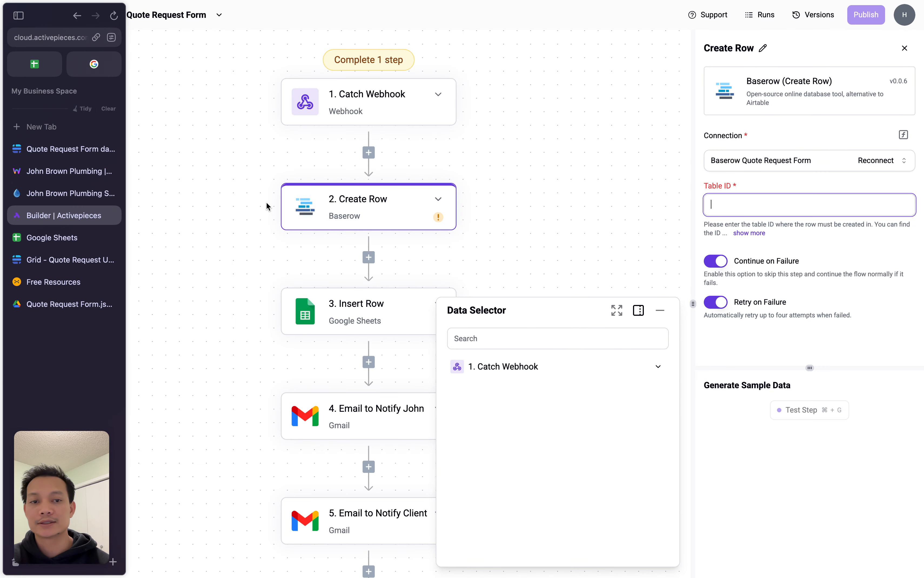
- Paste 451889 as the Table ID, revealing the First Name through Message inputs
right_click(725, 201)
left_click(767, 282)
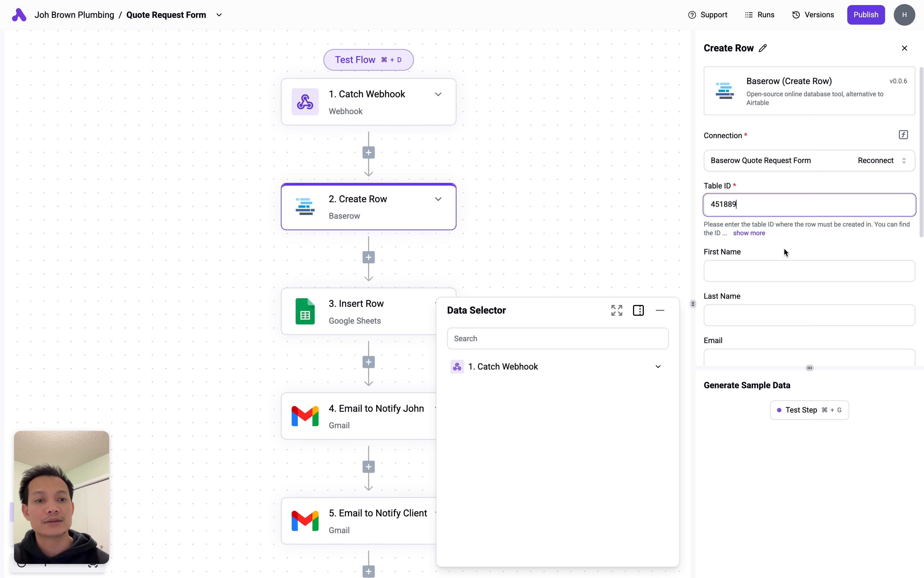
left_click_drag(810, 368, 809, 457)
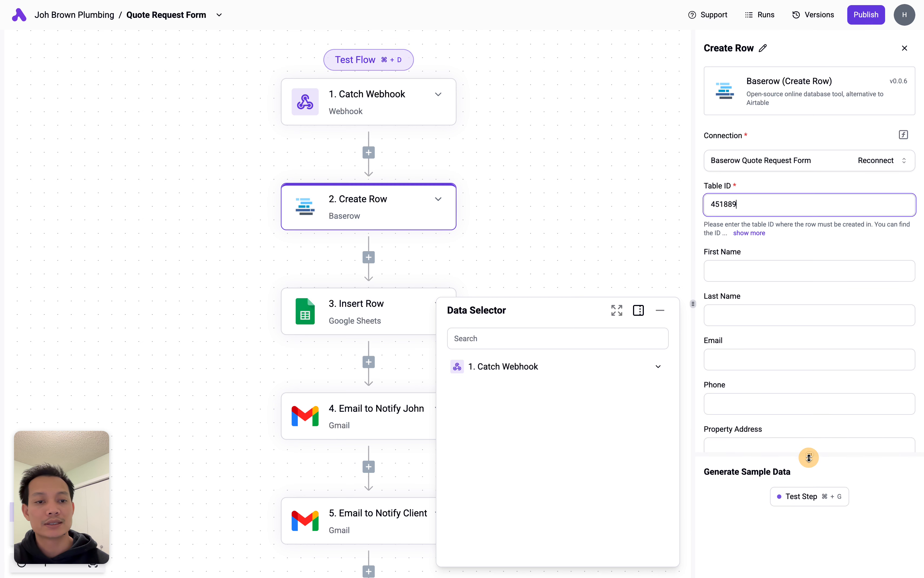
left_click(748, 273)
left_click(741, 309)
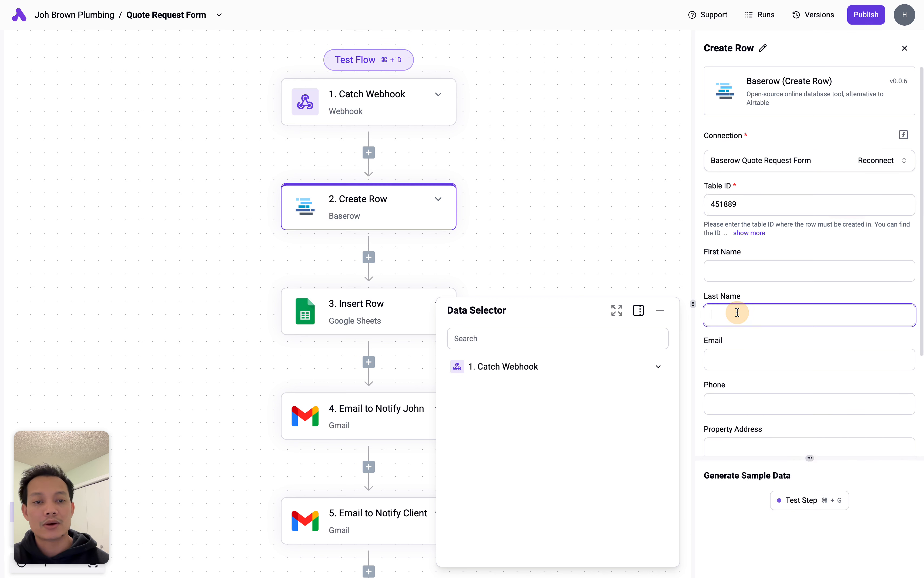
scroll(751, 351, "down", 4)
scroll(750, 355, "up", 3)
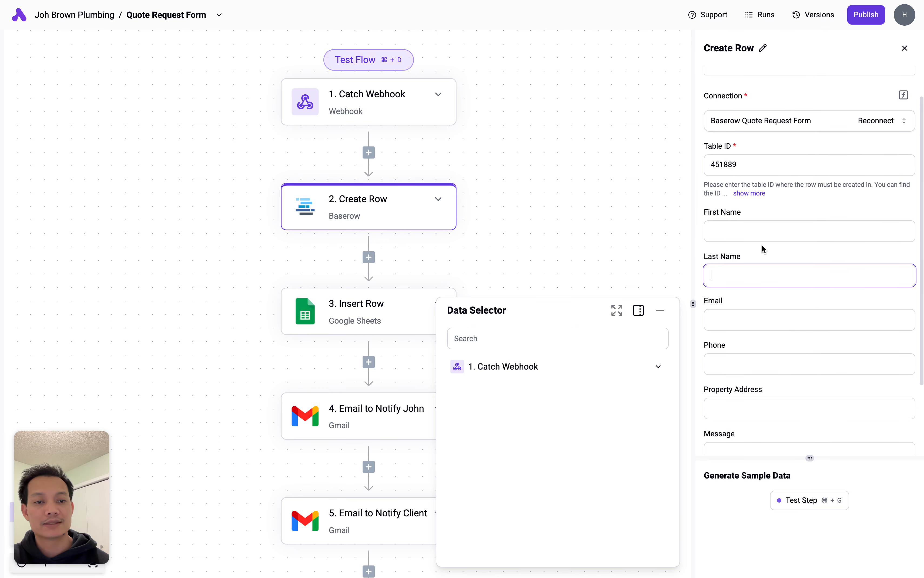
left_click(740, 232)
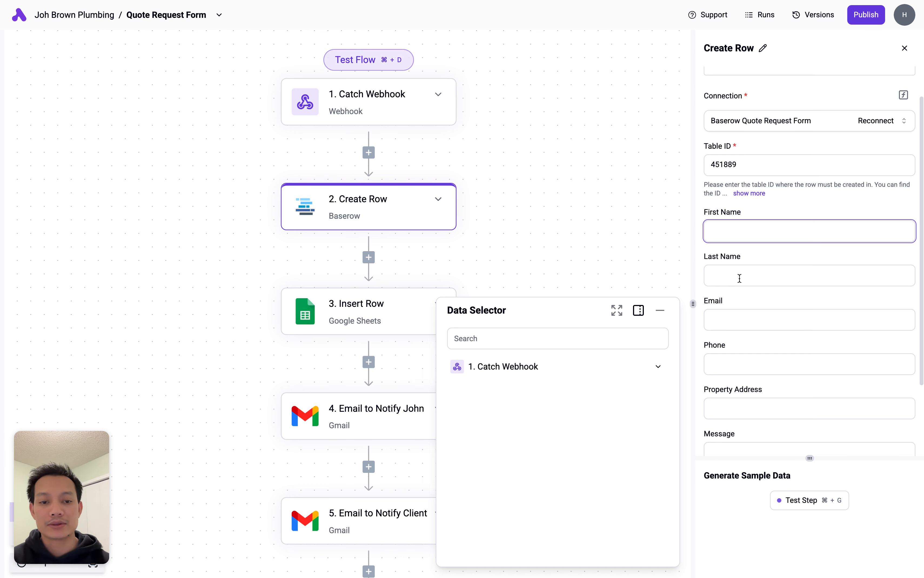
- Expand Catch Webhook > body in the Data Selector for mapping into First Name
left_click(662, 369)
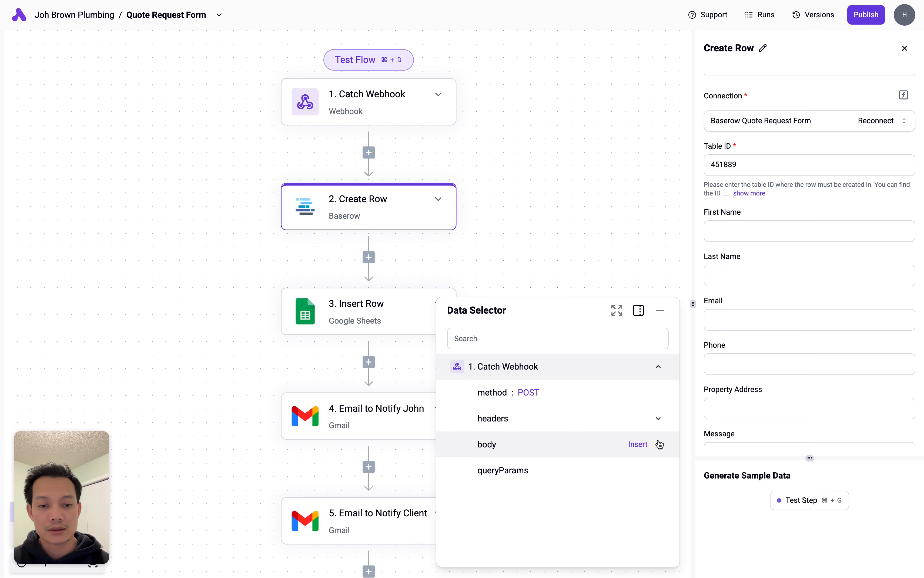
left_click(659, 445)
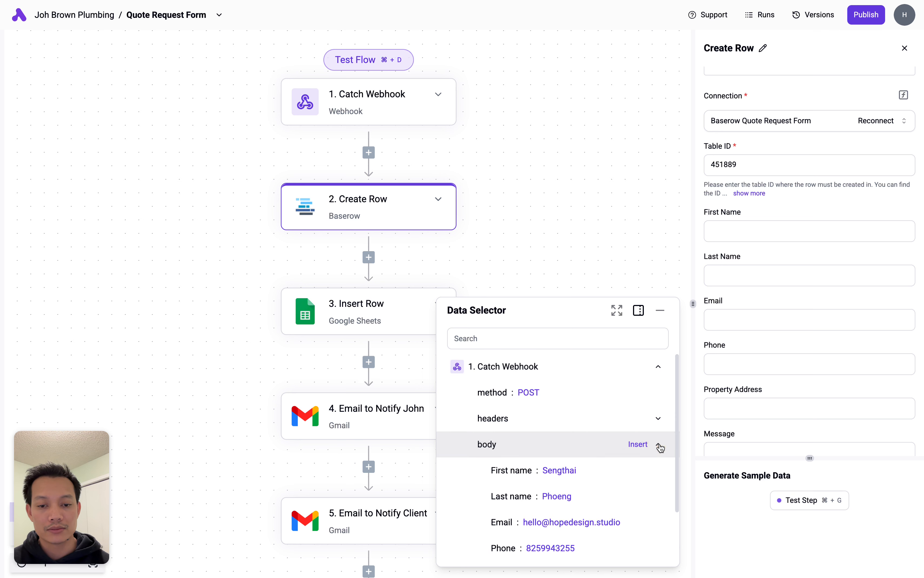
scroll(592, 406, "down", 2)
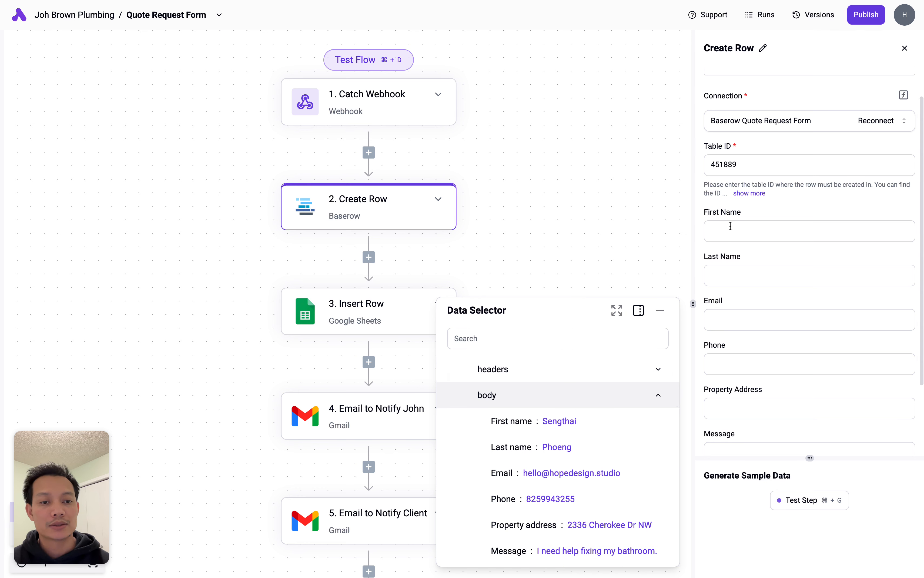
left_click(705, 212)
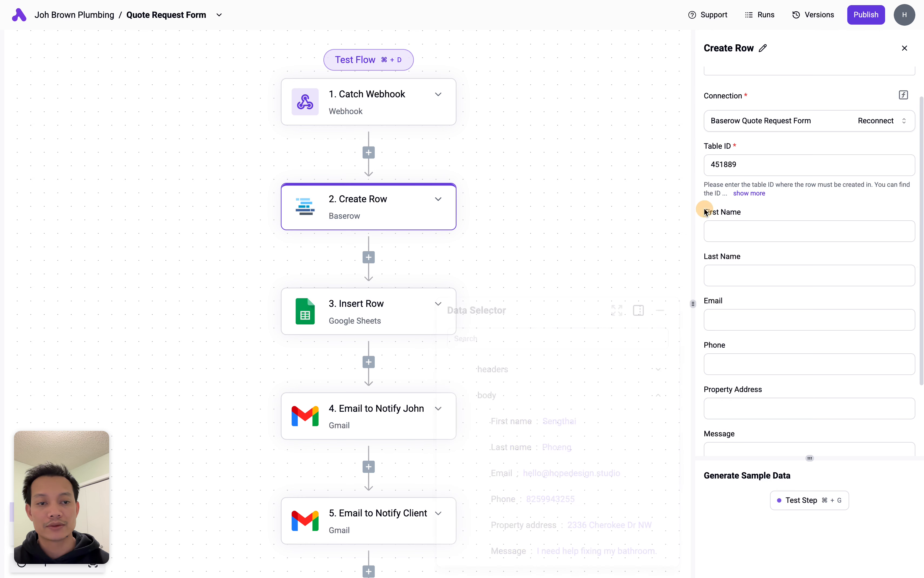
left_click(732, 226)
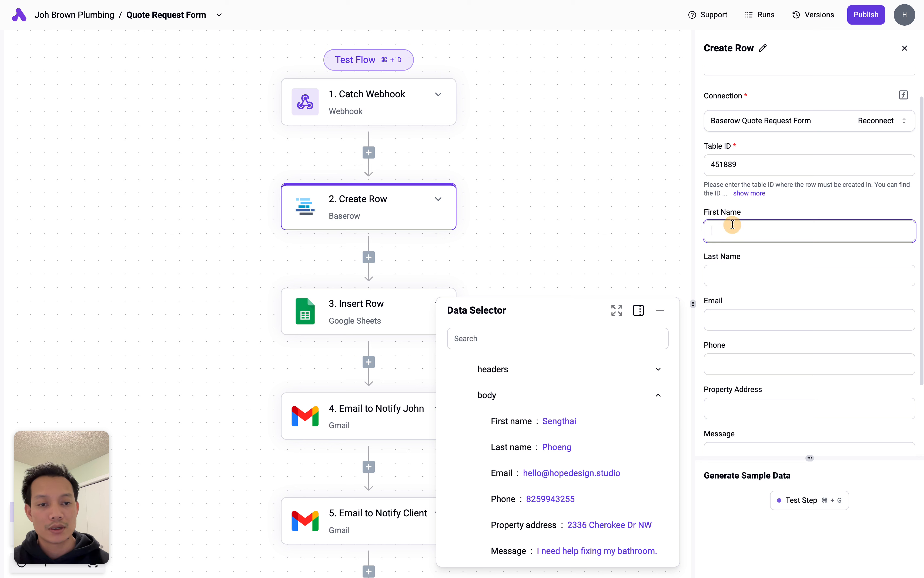
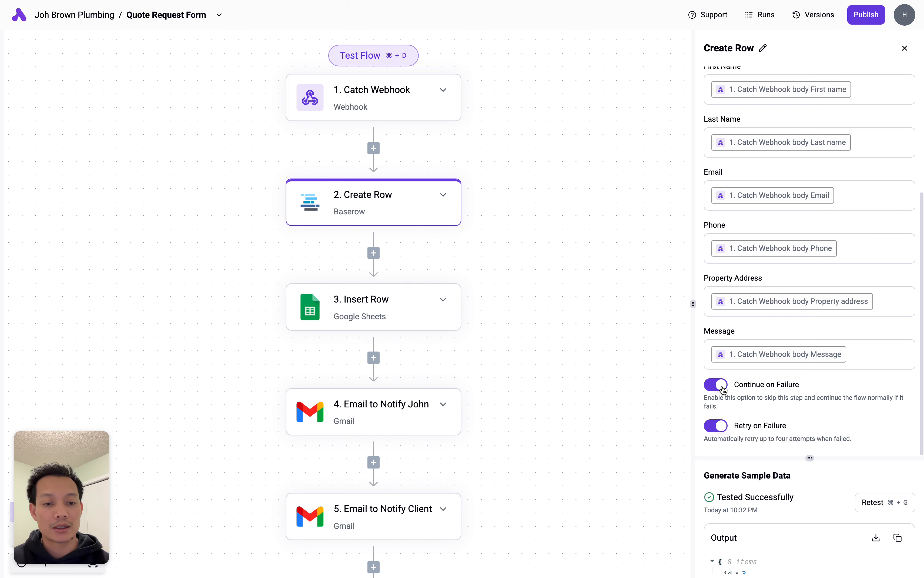
- Turn on Continue on Failure for Create Row, then bring up the 3. Insert Row step's settings
left_click(724, 387)
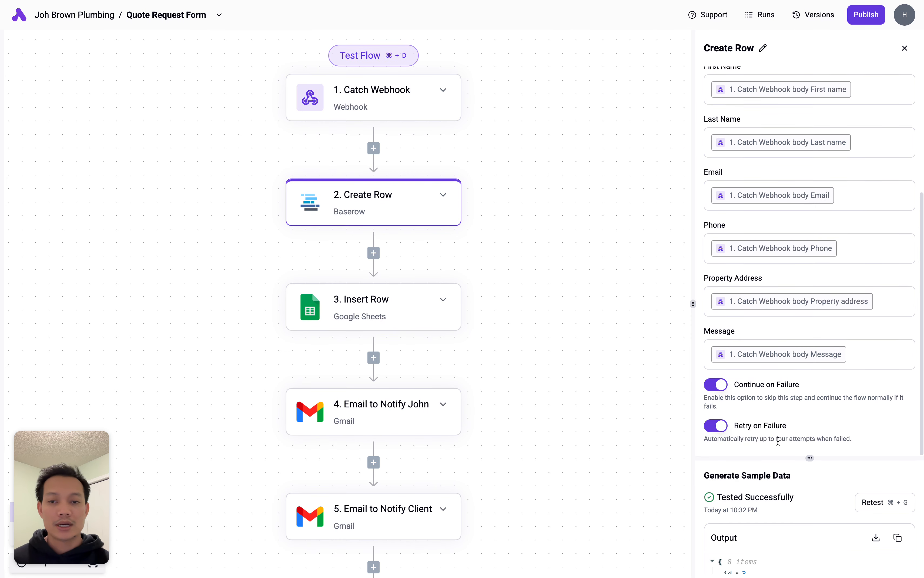
left_click(412, 315)
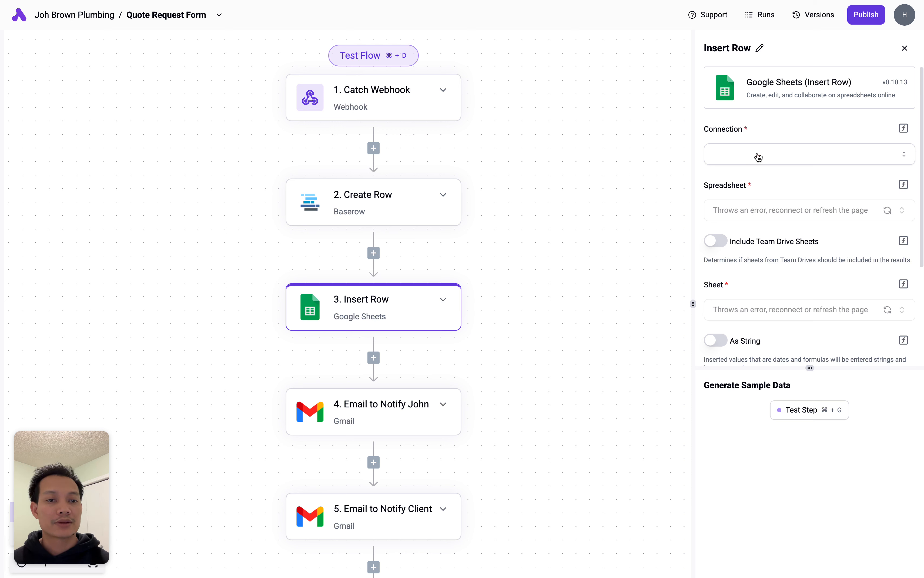
- Create a new Insert Row connection keeping the default name Google Sheets, and begin Google sign-in
left_click(782, 153)
left_click(764, 177)
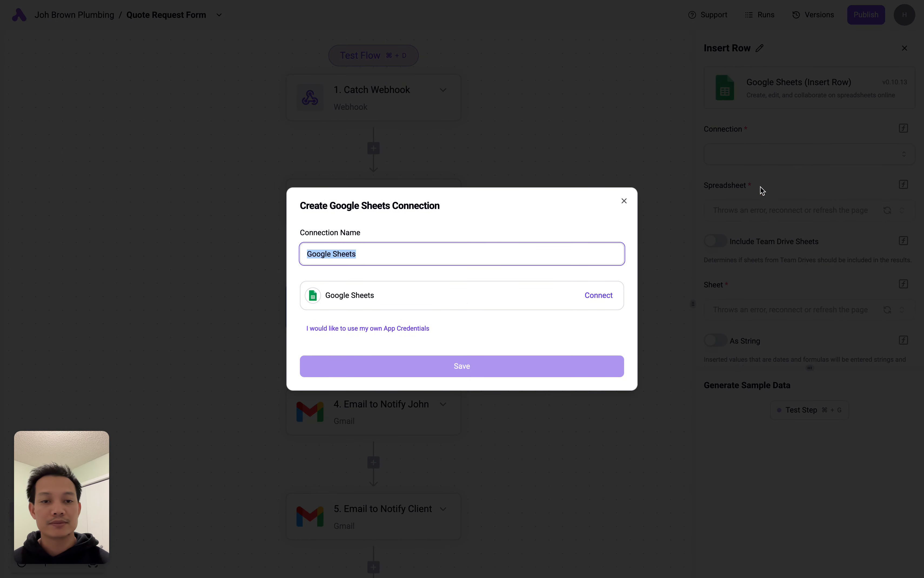
left_click(372, 254)
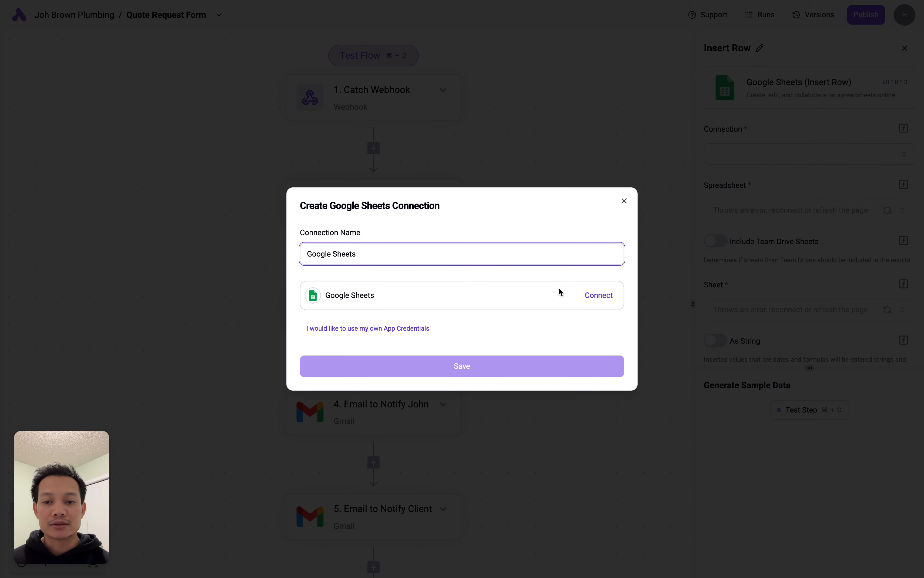
left_click(598, 296)
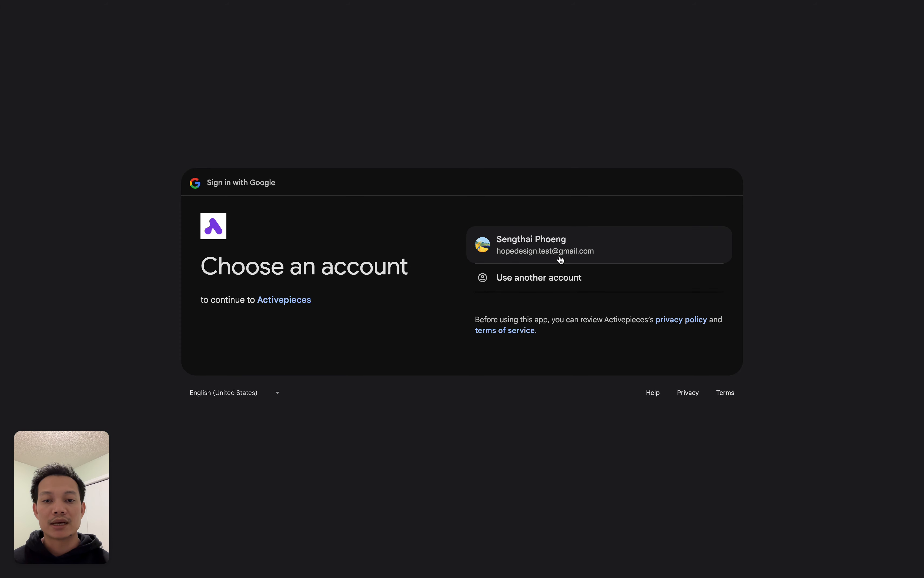
- Choose the Google account, tick Select all for Drive and Sheets permissions, and continue
left_click(584, 249)
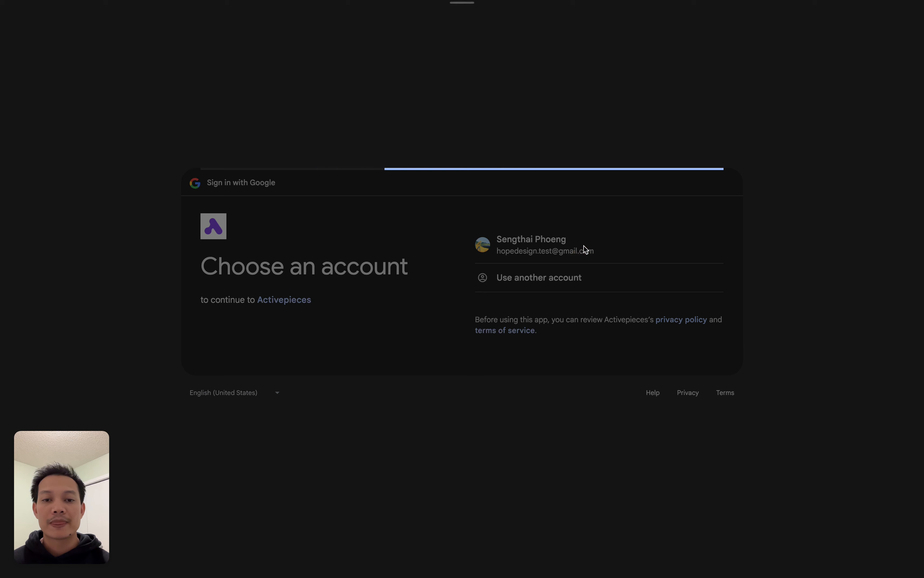
left_click(491, 160)
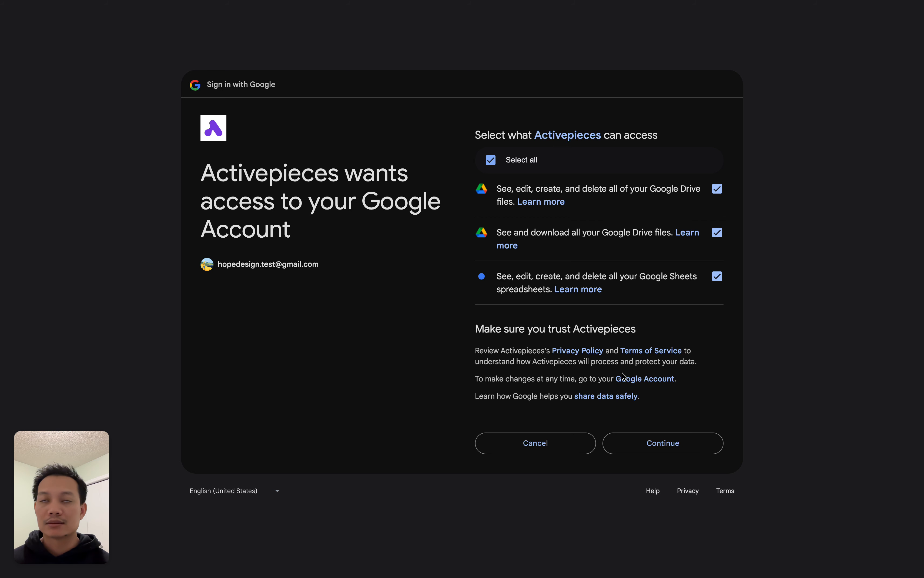
left_click(663, 442)
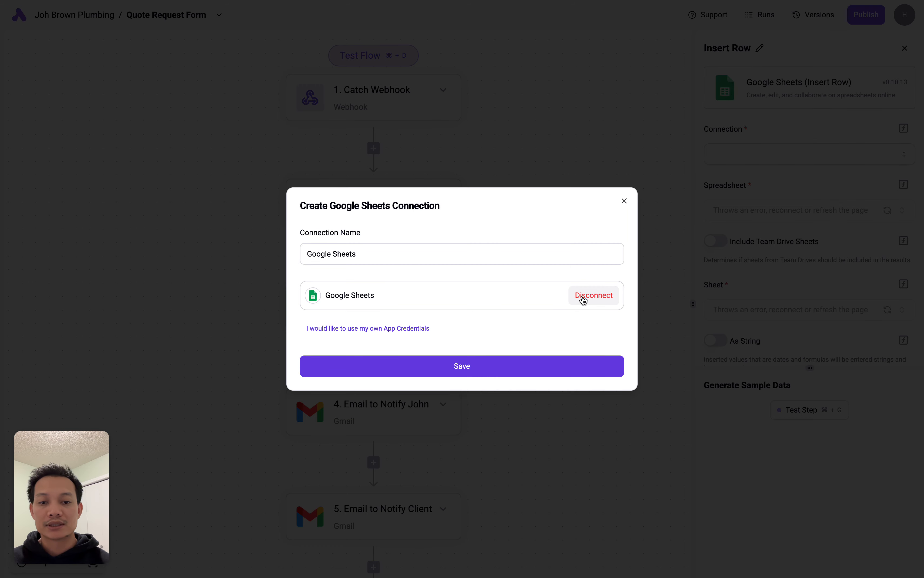
- Save the Google Sheets connection and refresh the Spreadsheet list, which stays empty
left_click(586, 362)
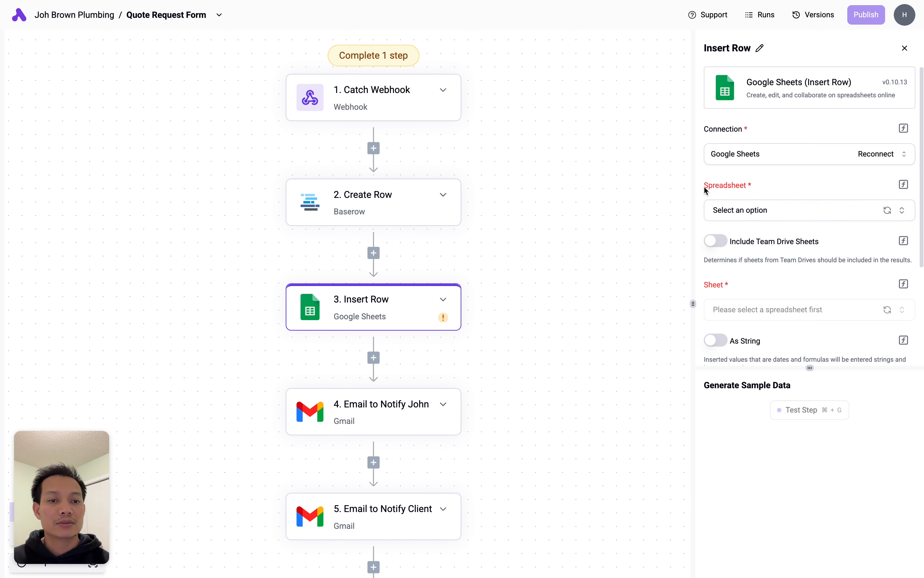
left_click(778, 210)
left_click(792, 186)
left_click(786, 213)
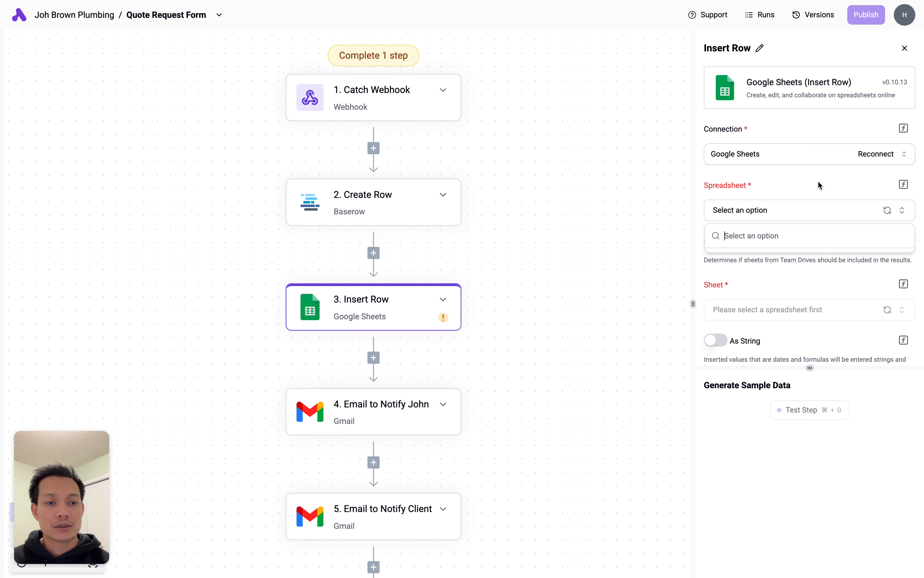
left_click(836, 179)
left_click(887, 211)
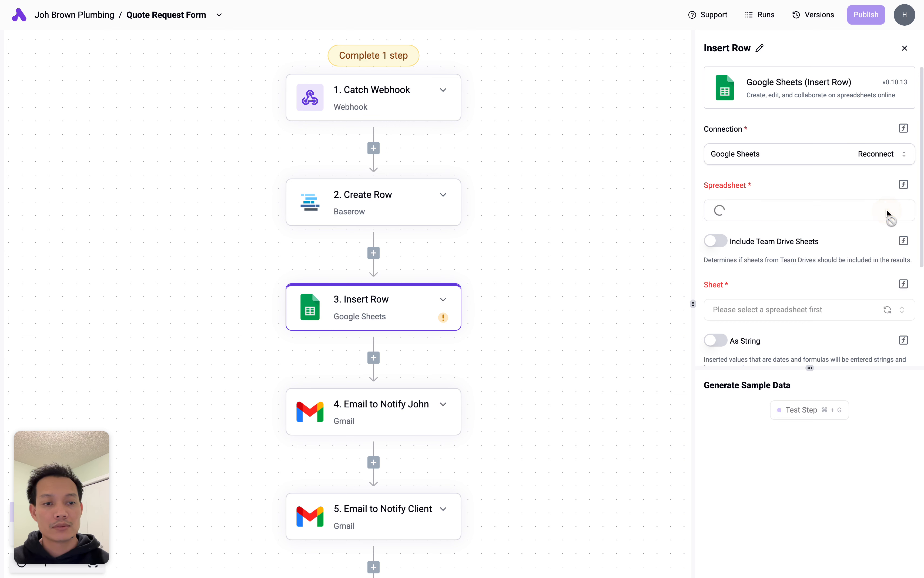
left_click(794, 211)
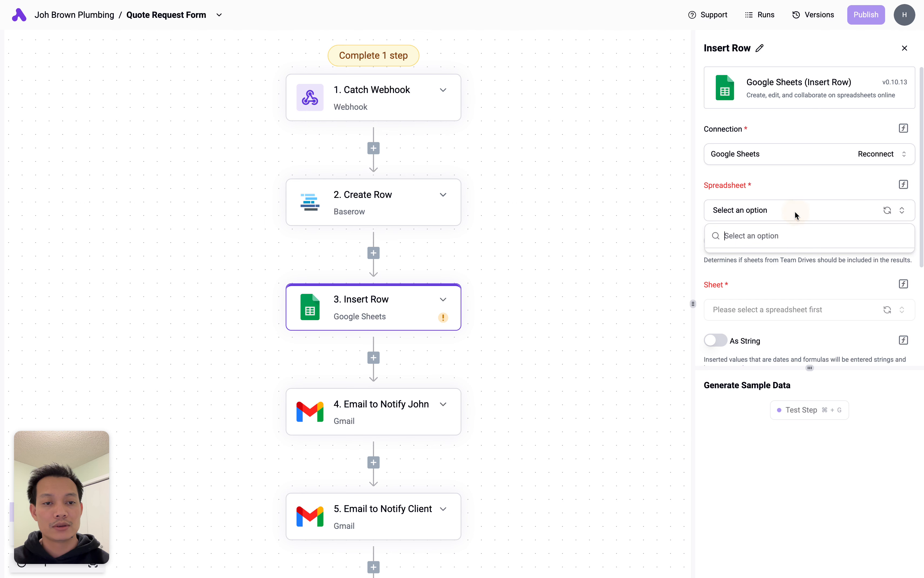
left_click(792, 167)
- On the Hope Design Free Resources page, open the Google Sheet website template
mouse_move(1, 163)
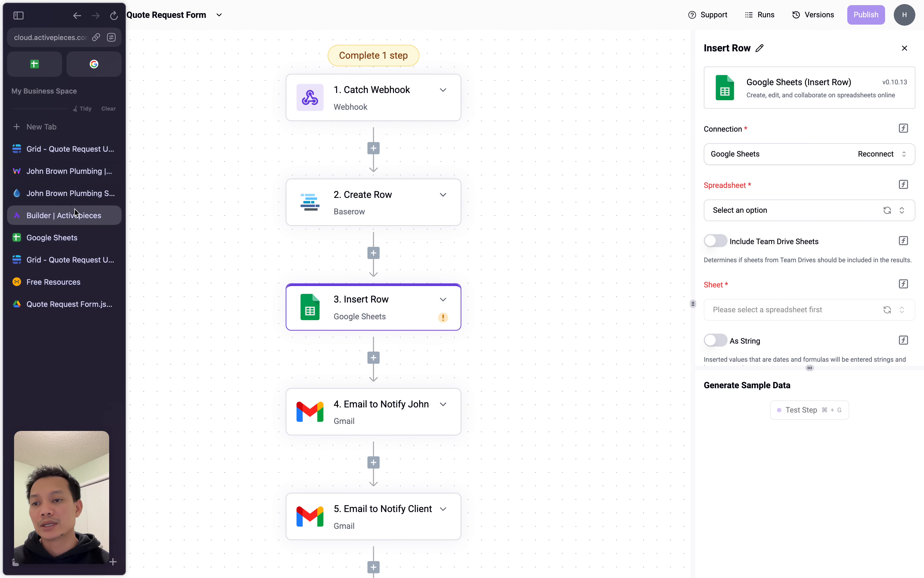
left_click(66, 236)
left_click(54, 281)
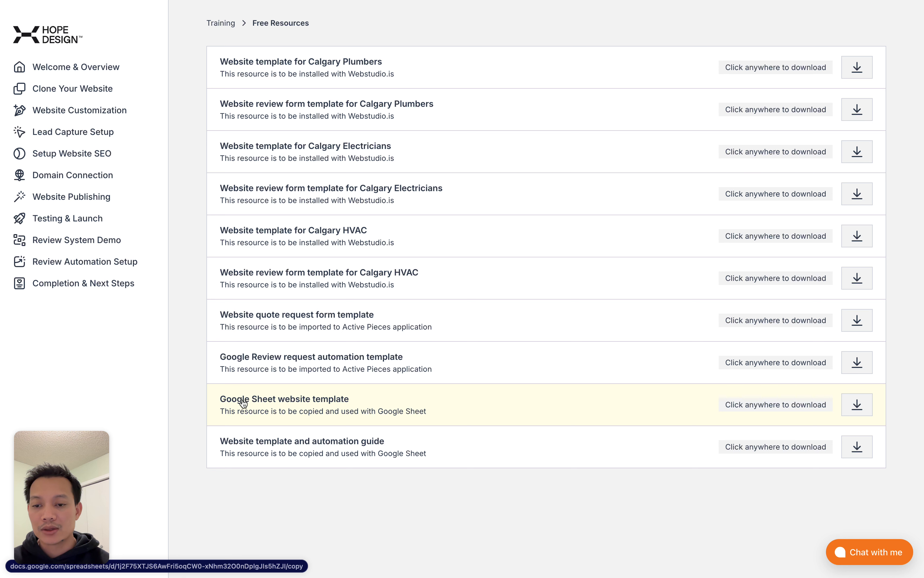
left_click(335, 405)
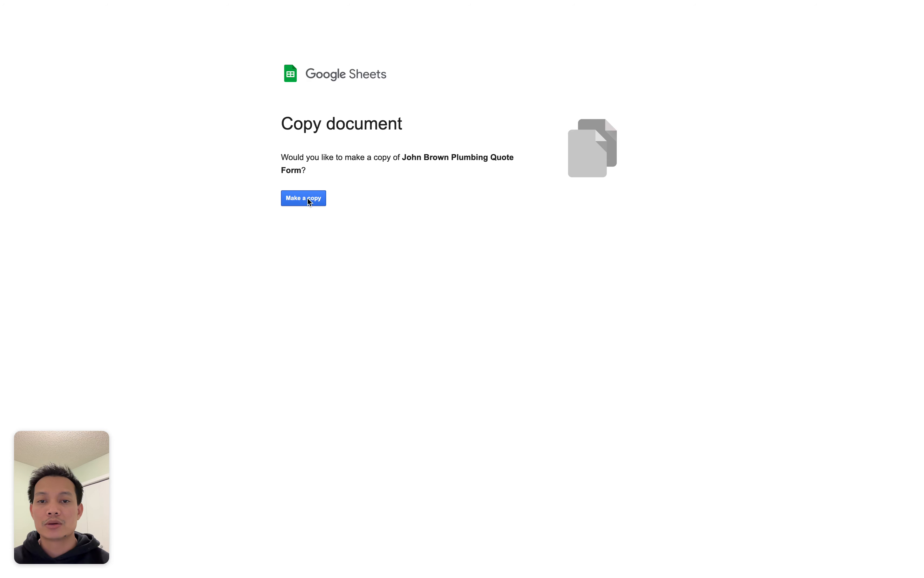
- Copy the template and retitle it 'John Brown Plumbing Quote Form' by removing the 'Copy of ' prefix
left_click(405, 155)
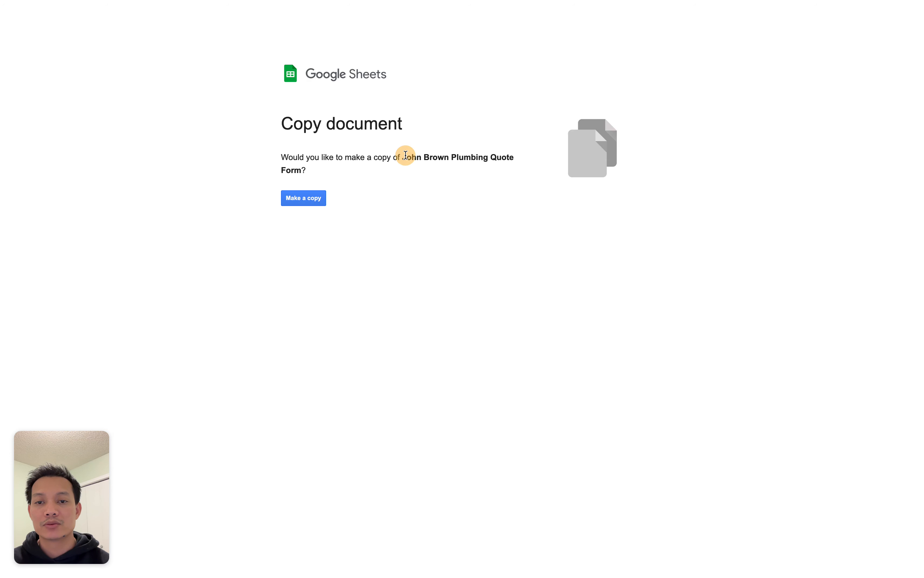
left_click_drag(406, 155, 365, 169)
left_click(319, 196)
left_click_drag(67, 13, 33, 13)
key("BackSpace")
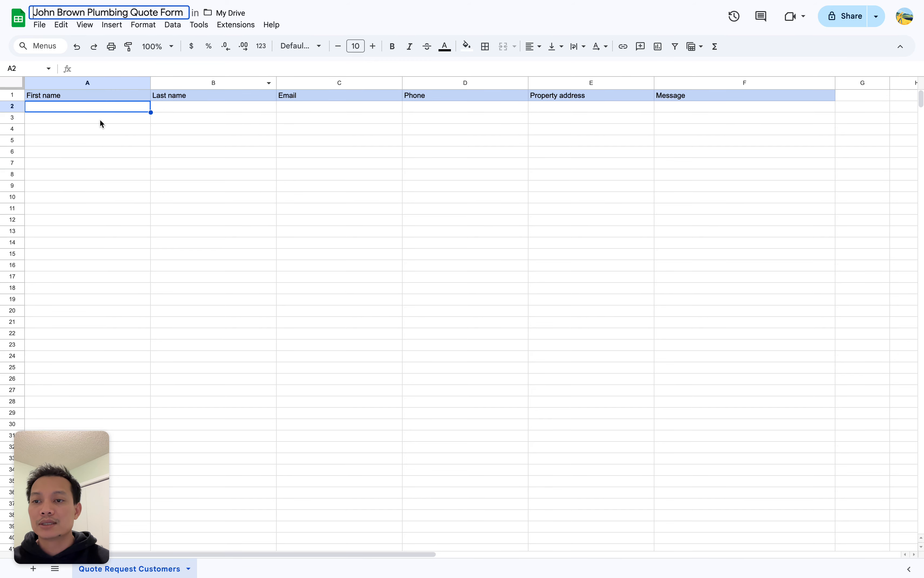
key("Return")
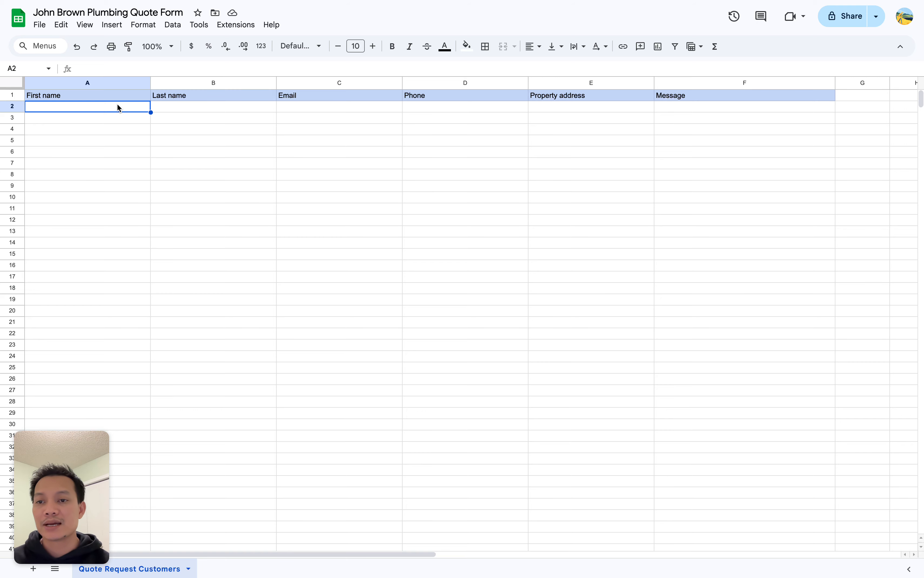
left_click(153, 139)
left_click(117, 99)
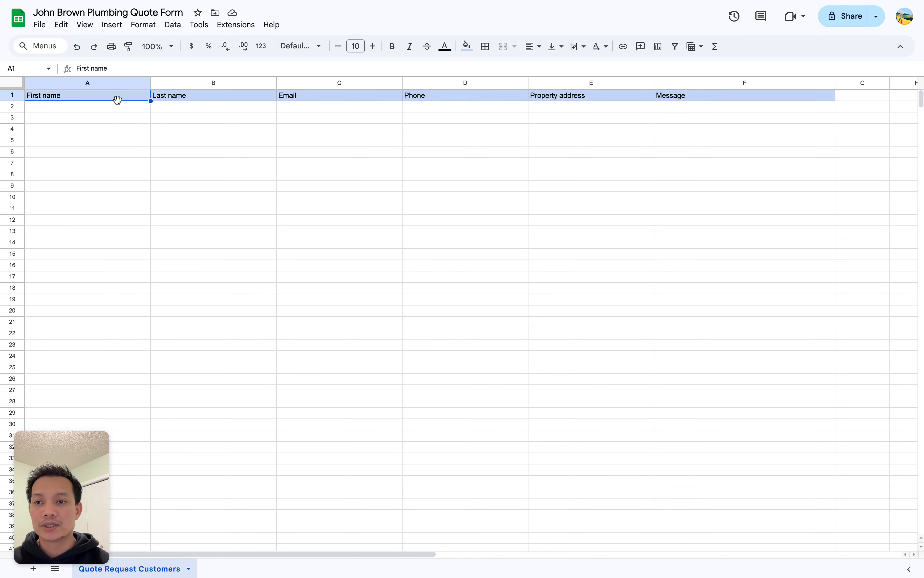
left_click(128, 109)
- Back in the builder, choose John Brown Plumbing Quote Form as the spreadsheet, leaving Sheet unset
mouse_move(2, 193)
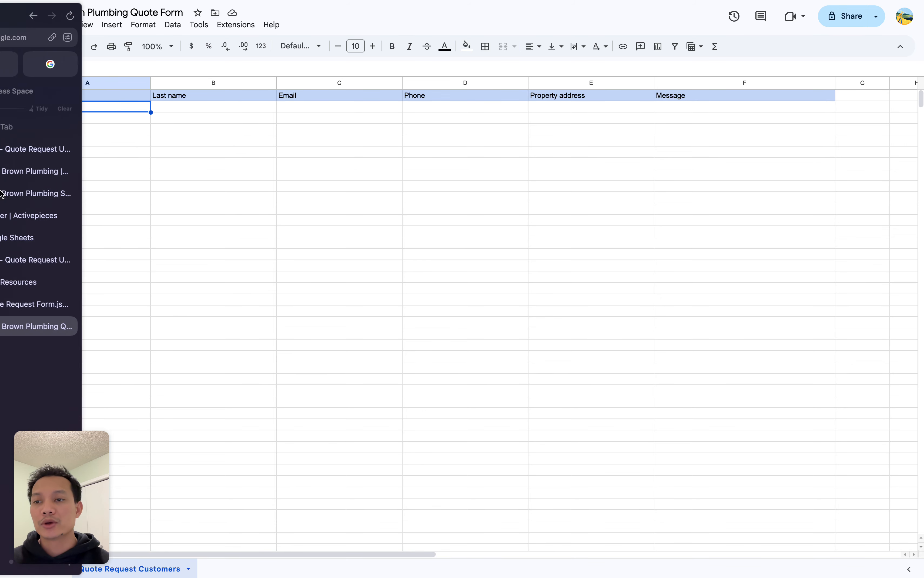
left_click(46, 216)
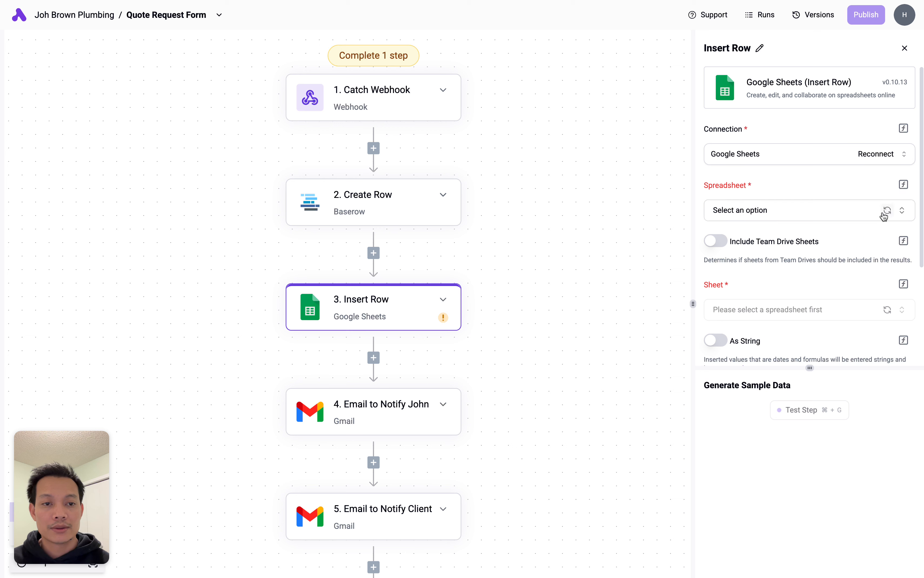
left_click(808, 211)
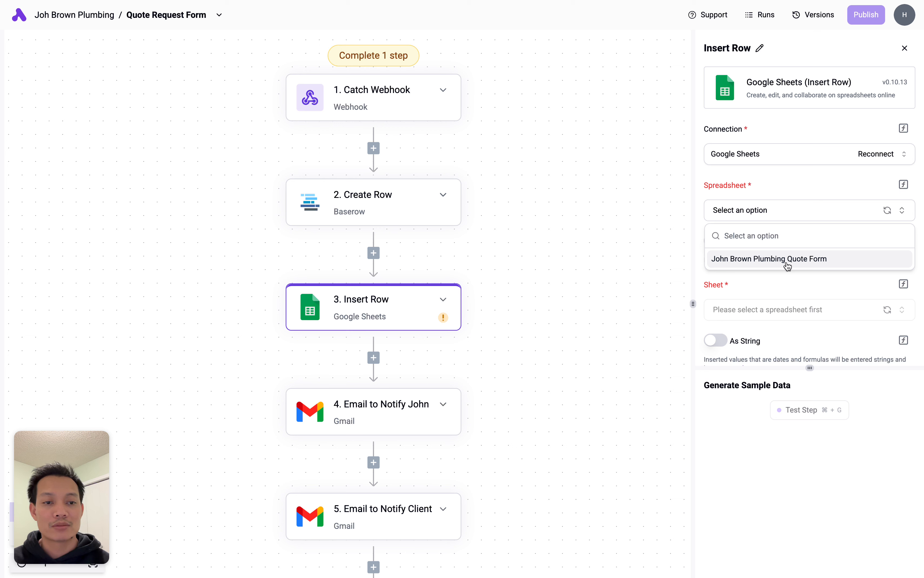
left_click(807, 263)
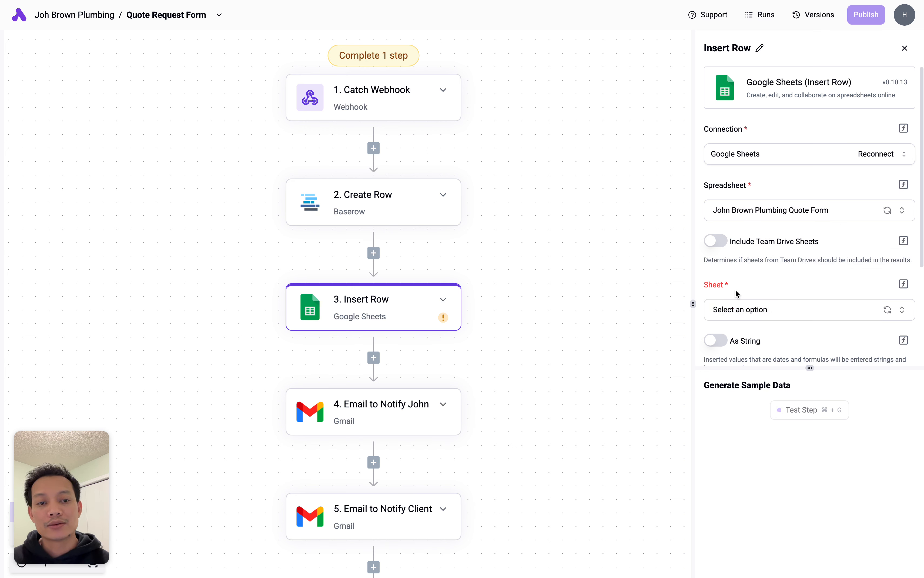
left_click(747, 309)
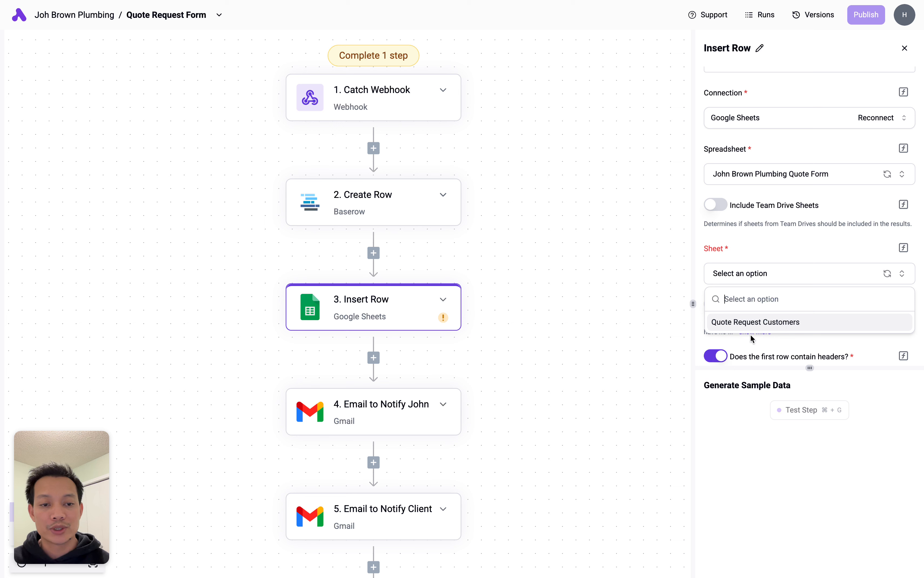
left_click(730, 448)
mouse_move(1, 398)
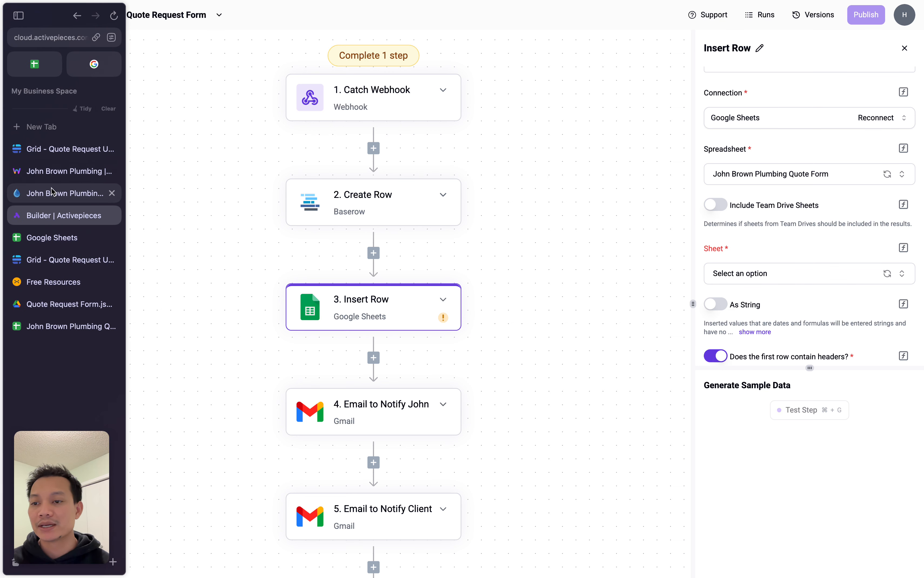
left_click(58, 245)
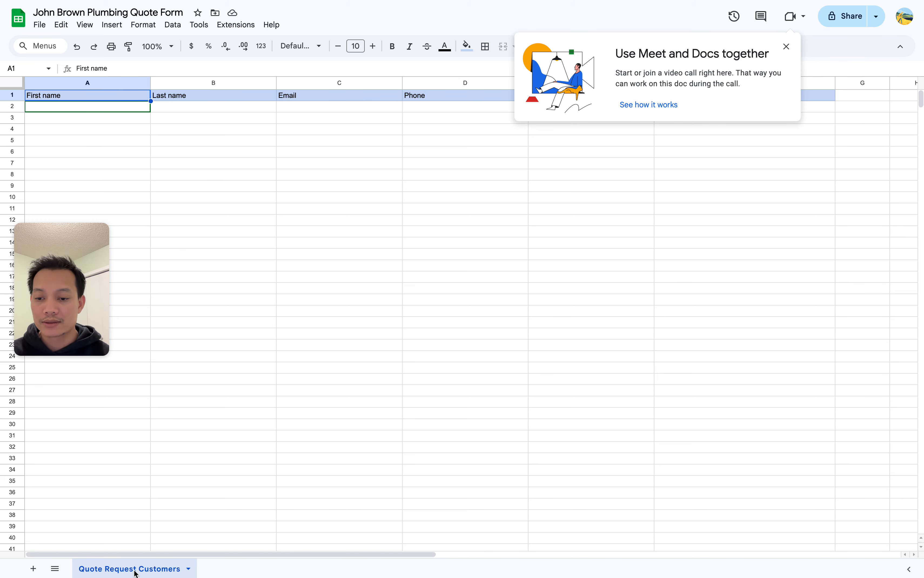
double_click(178, 570)
mouse_move(2, 291)
left_click(64, 215)
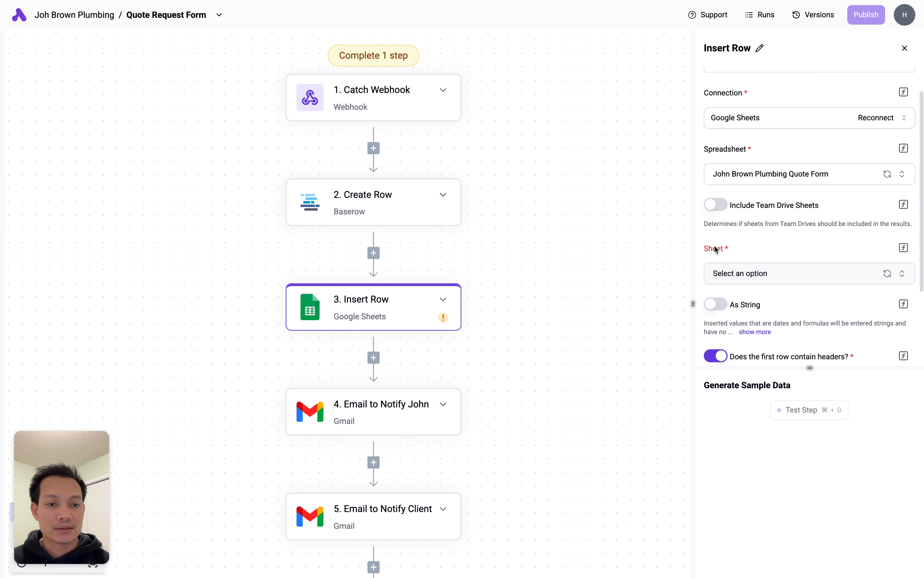
- Select the Quote Request Customers sheet for the Insert Row step
left_click(748, 276)
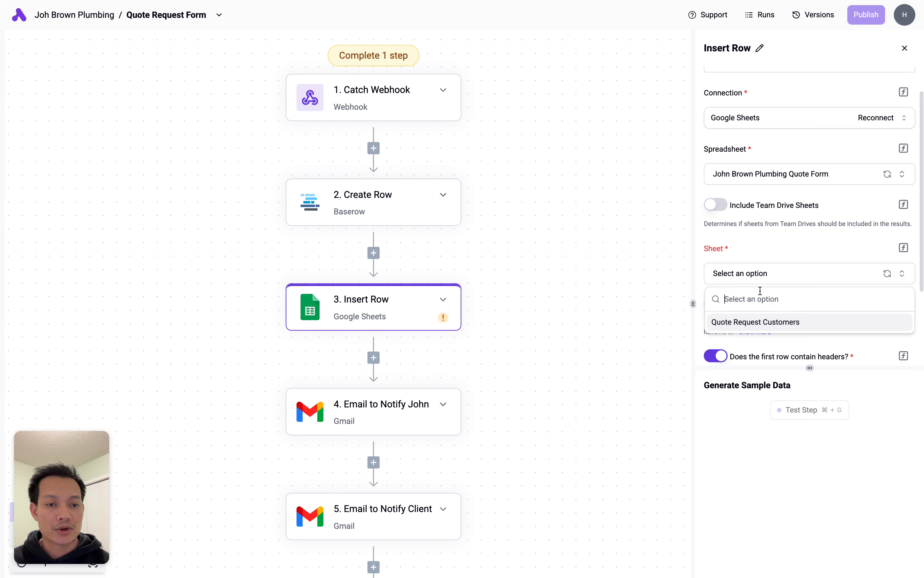
left_click(780, 327)
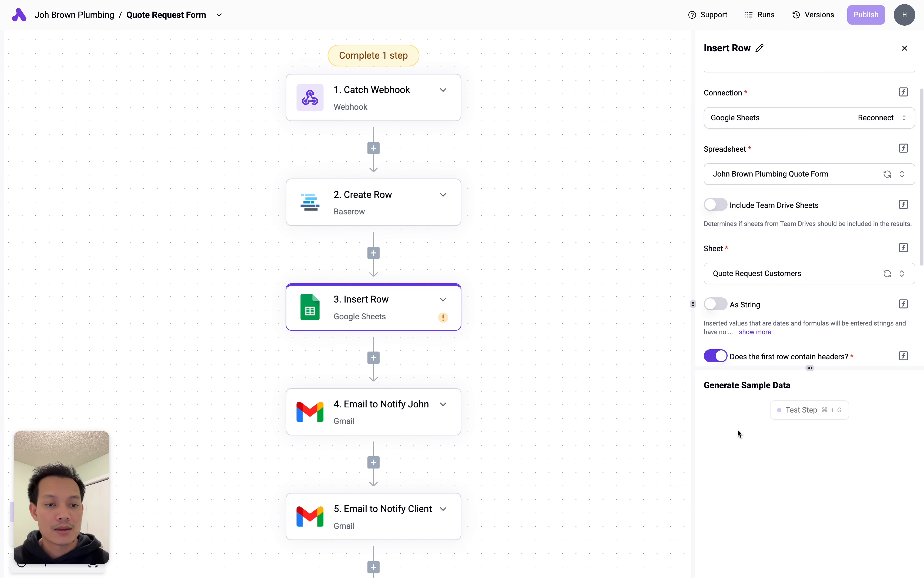
scroll(768, 284, "down", 6)
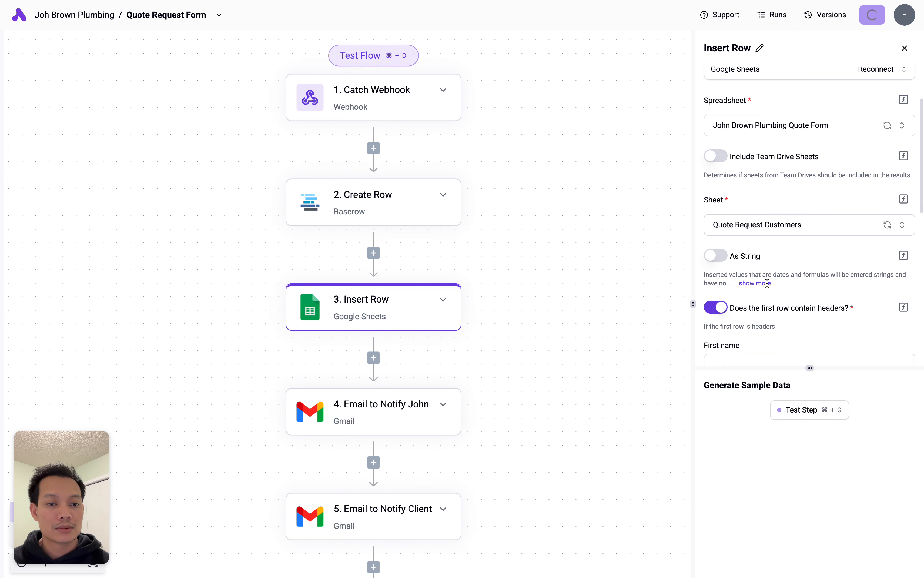
scroll(765, 179, "down", 1)
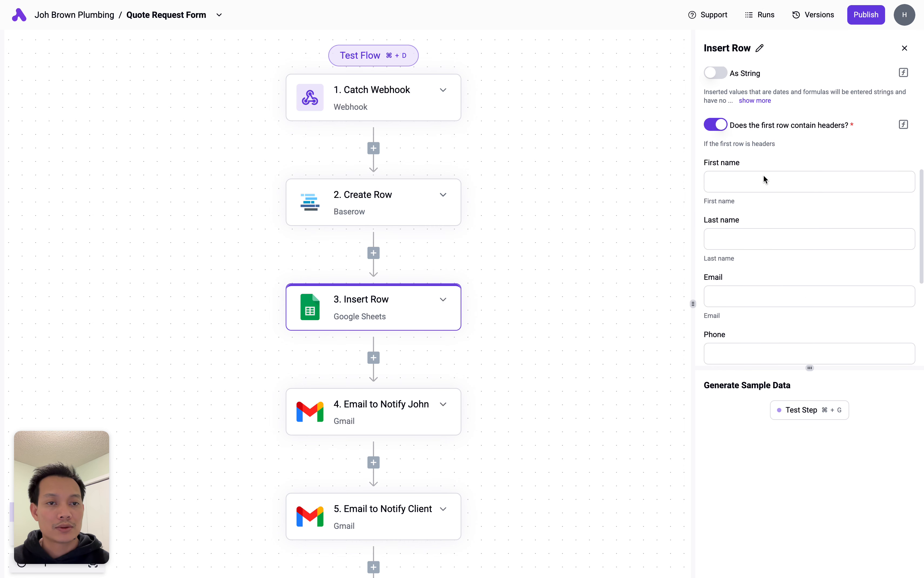
- Map First name from the Catch Webhook body's first name field
left_click(730, 173)
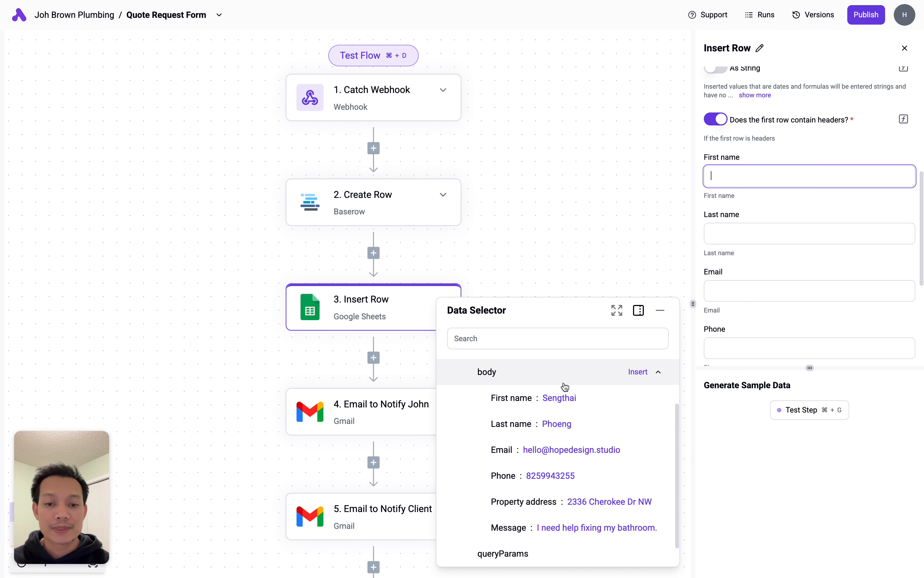
left_click(661, 372)
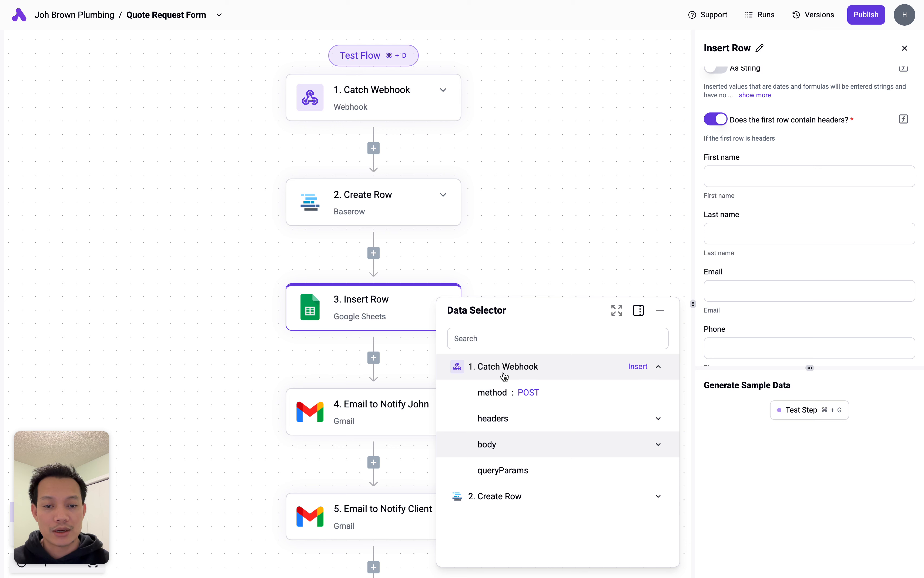
left_click(729, 174)
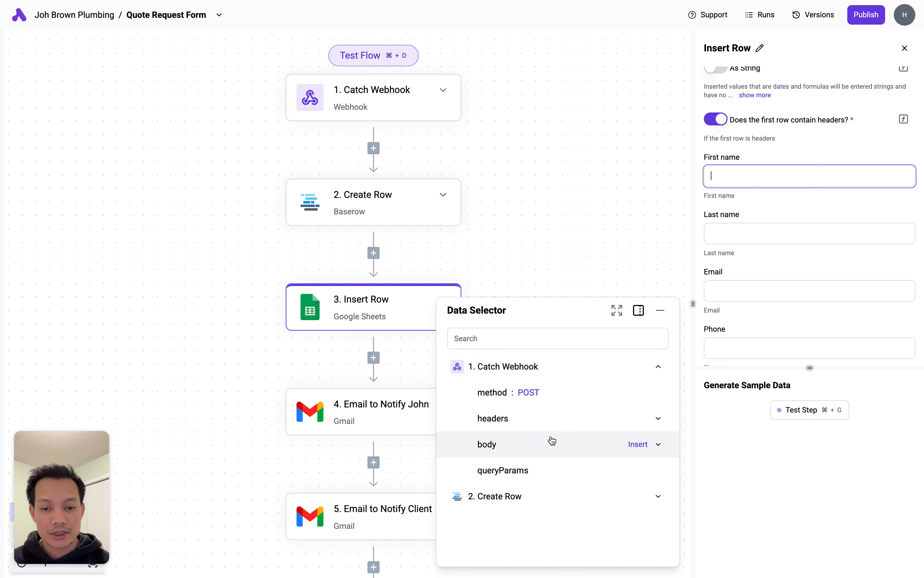
left_click(658, 444)
scroll(612, 449, "down", 3)
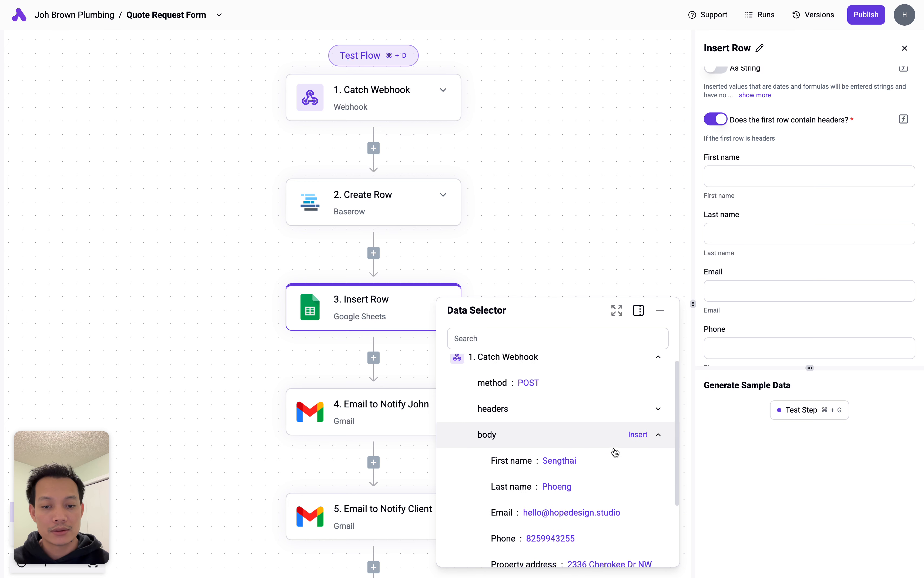
left_click(753, 175)
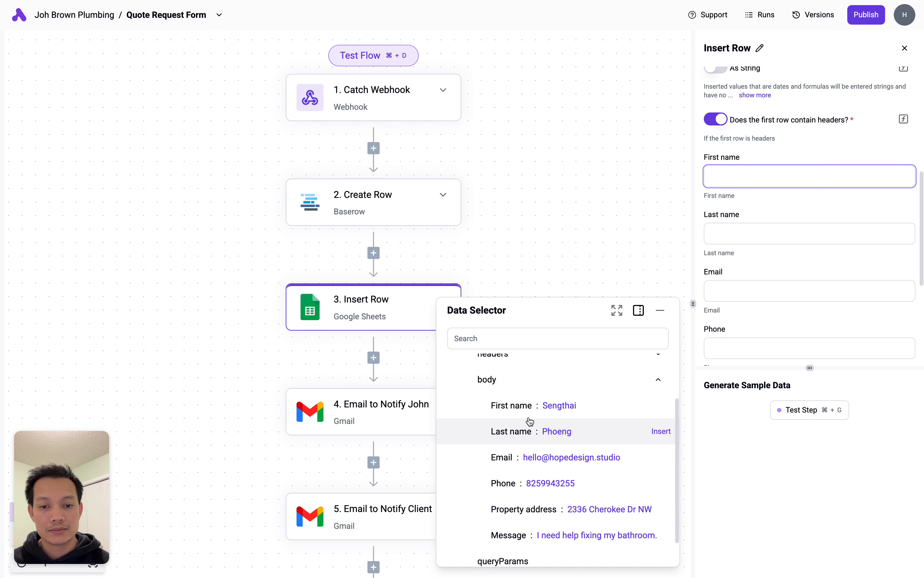
mouse_move(606, 413)
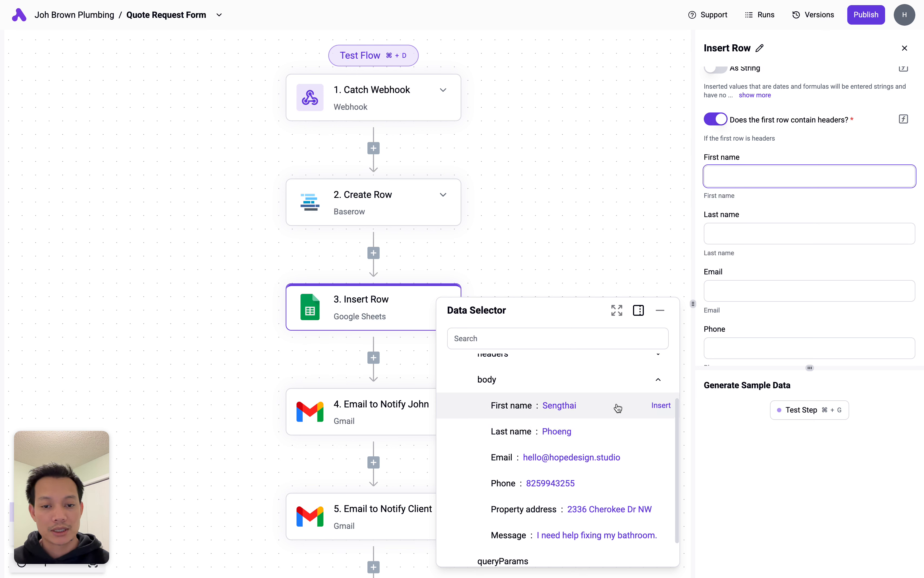
left_click(626, 407)
left_click(738, 161)
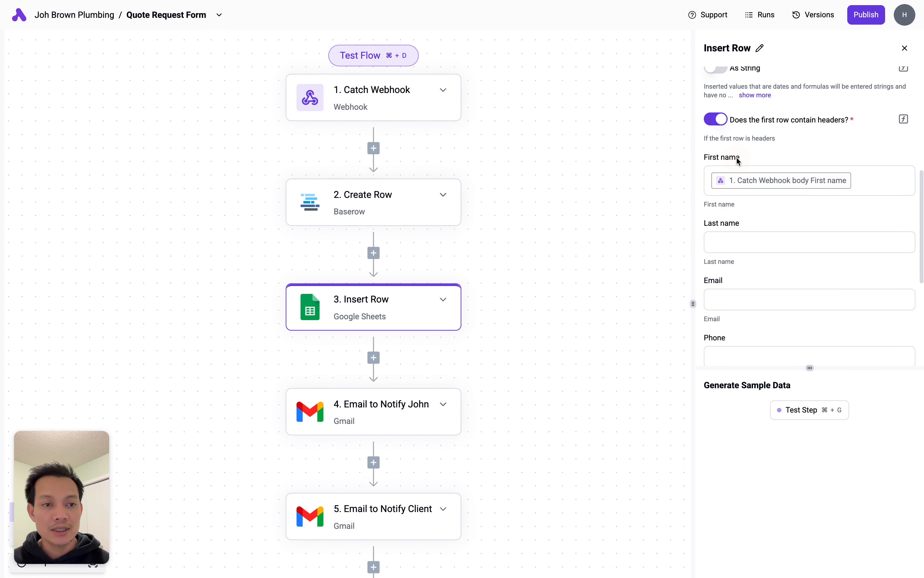
- Map Last name, Email, Phone, Property address and Message from the matching webhook body fields
left_click(722, 245)
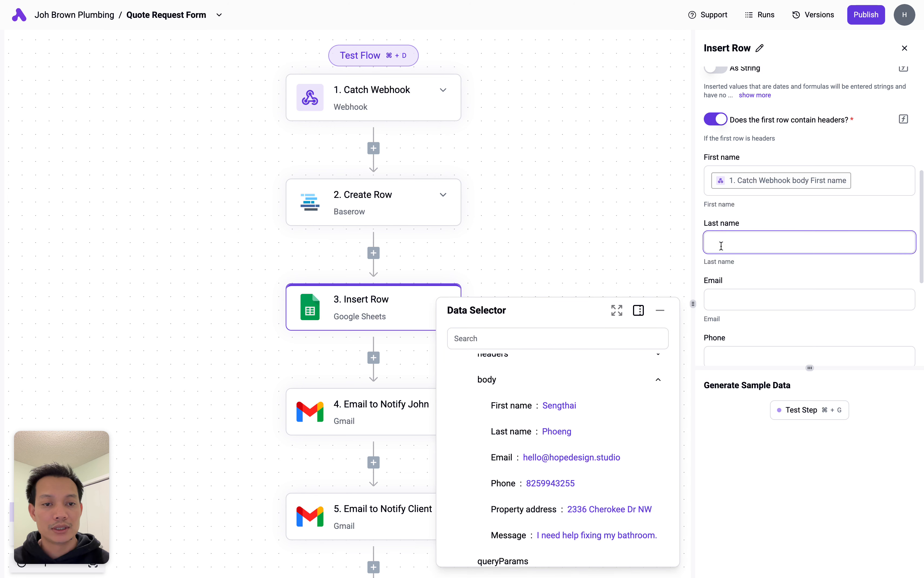
left_click(595, 439)
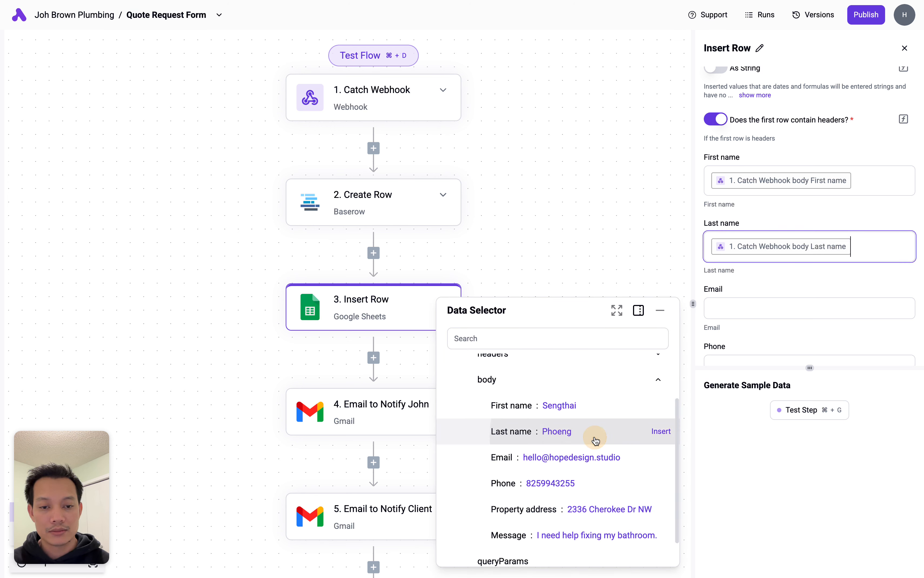
scroll(762, 275, "down", 2)
left_click(747, 253)
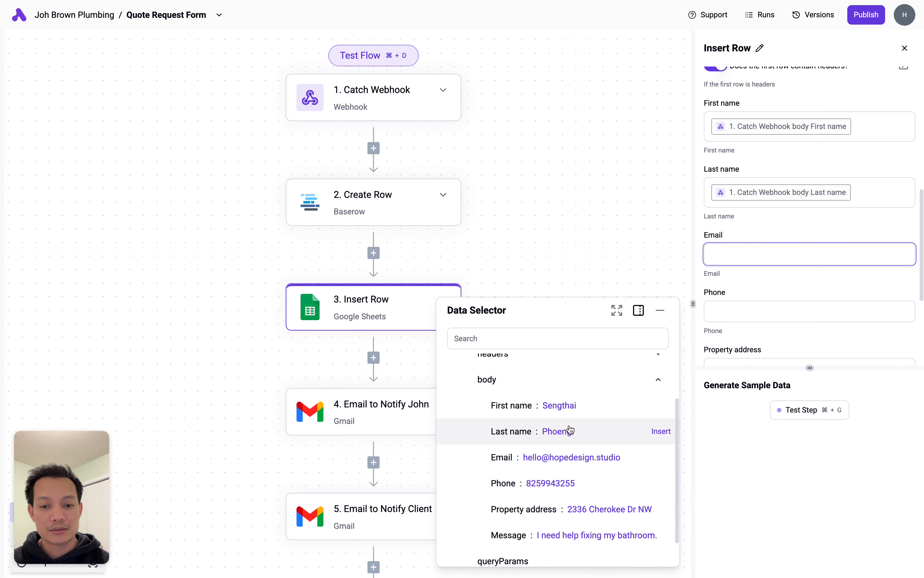
left_click(567, 462)
scroll(757, 295, "down", 2)
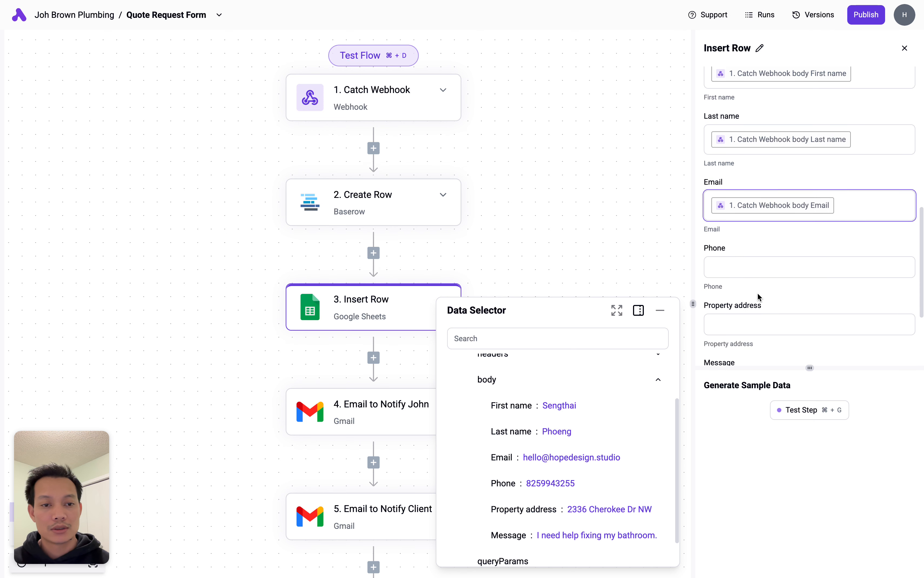
left_click(757, 266)
scroll(560, 482, "down", 1)
left_click(574, 455)
left_click(743, 329)
left_click(569, 481)
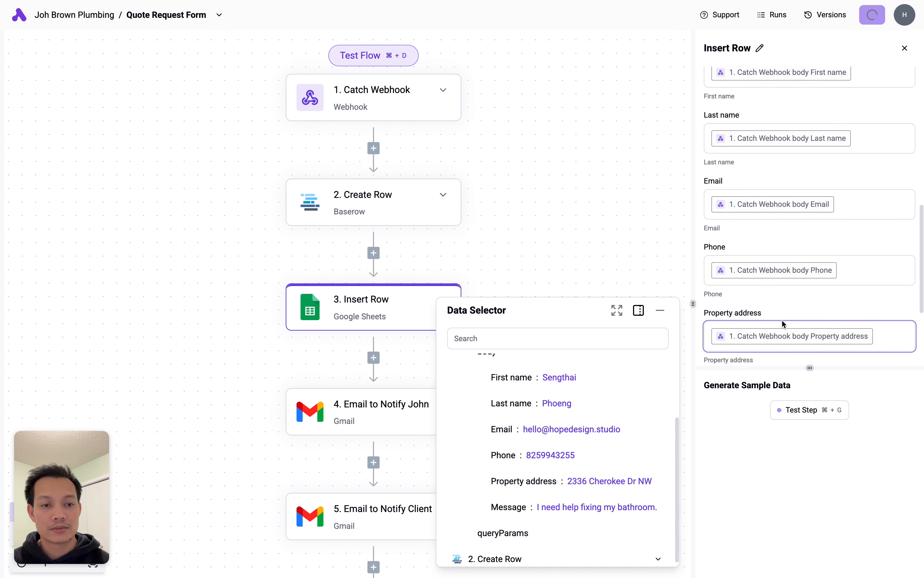
scroll(782, 320, "down", 2)
left_click(782, 320)
- Run Test Step on the Insert Row step
left_click(597, 507)
scroll(802, 267, "down", 2)
left_click(801, 410)
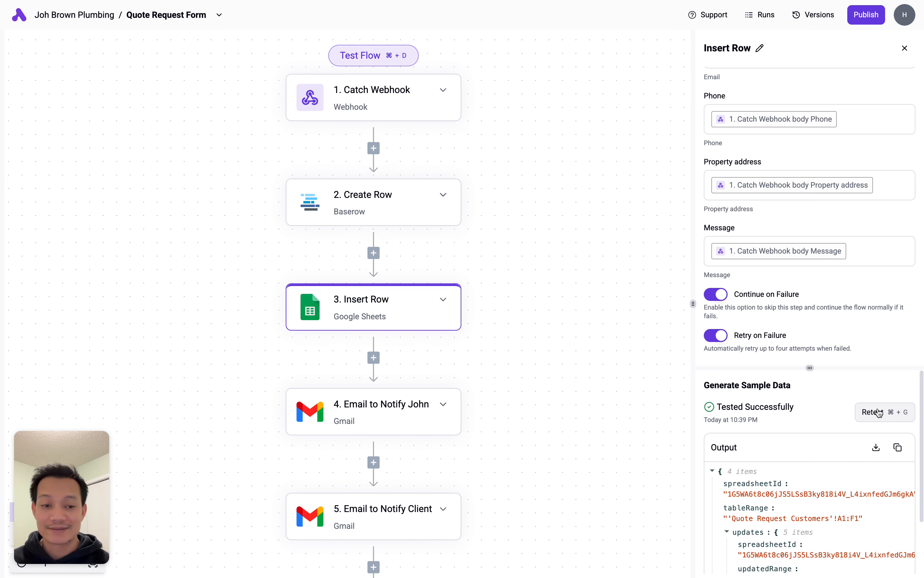
- Wait for 'Tested Successfully', with output written to 'Quote Request Customers'!A1:F1
mouse_move(2, 284)
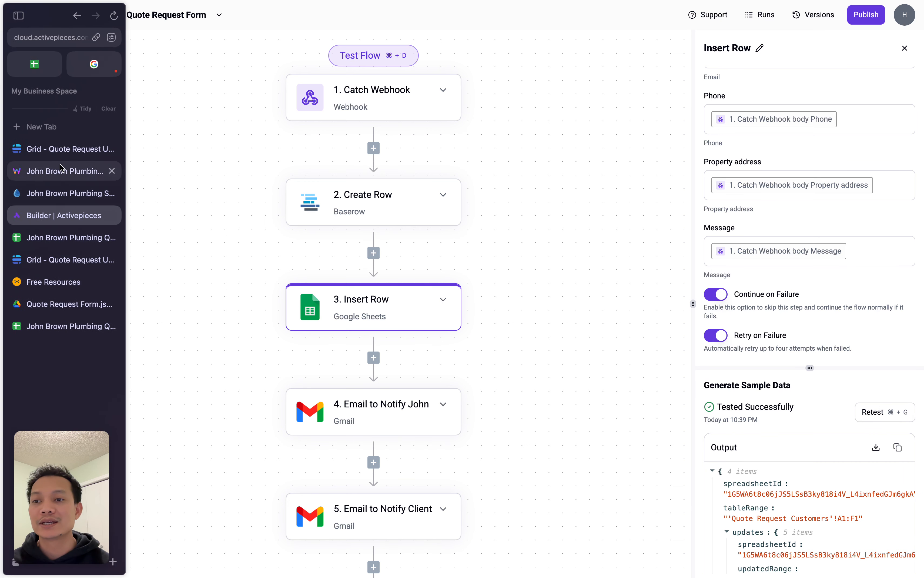
left_click(61, 237)
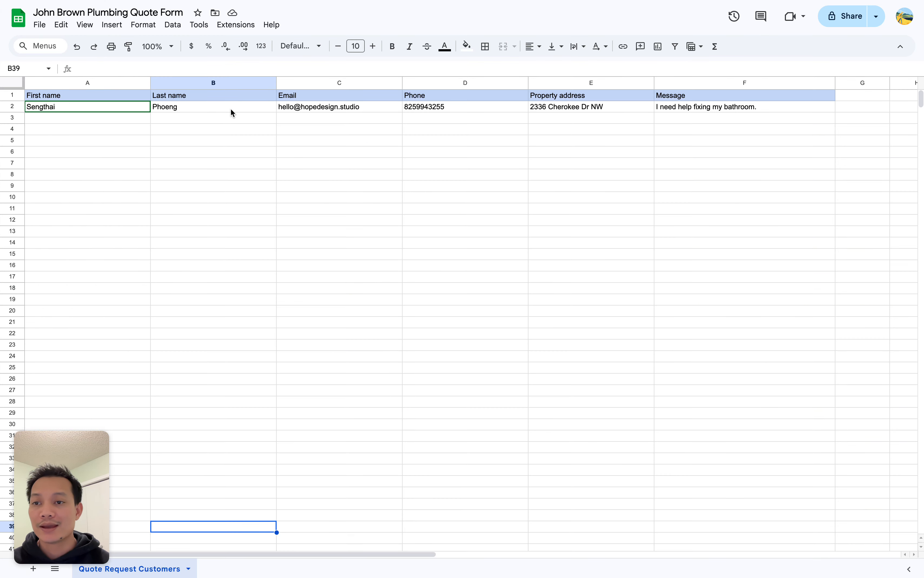
left_click(217, 111)
left_click(378, 111)
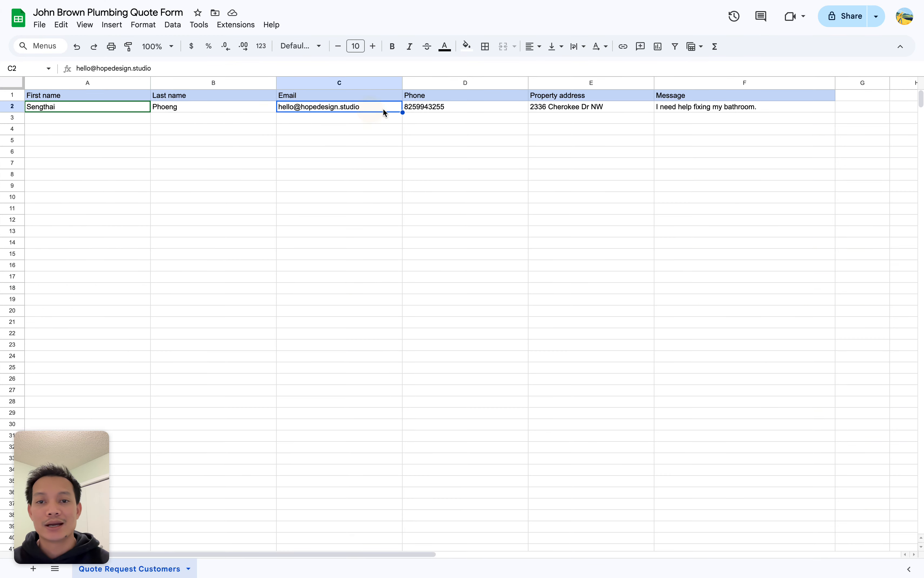
left_click(478, 109)
left_click(213, 108)
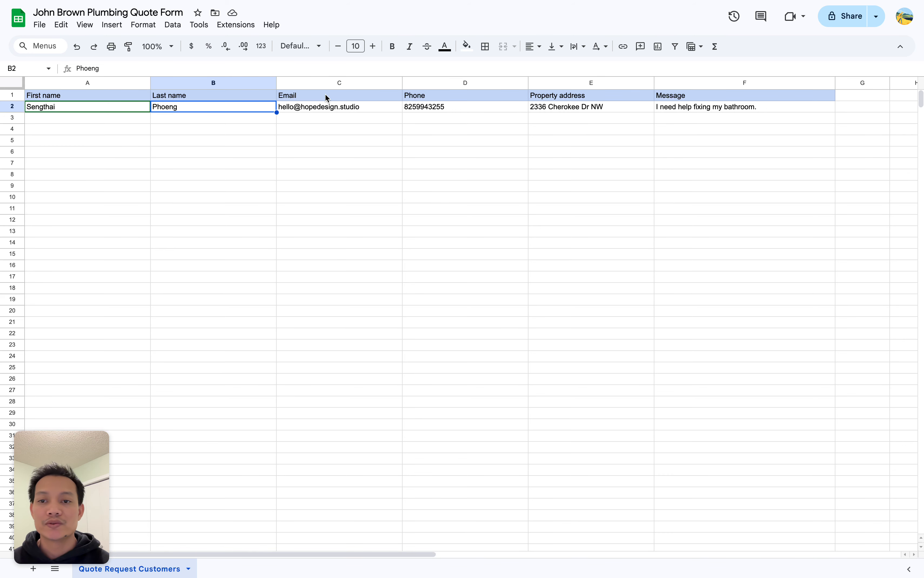
left_click(127, 130)
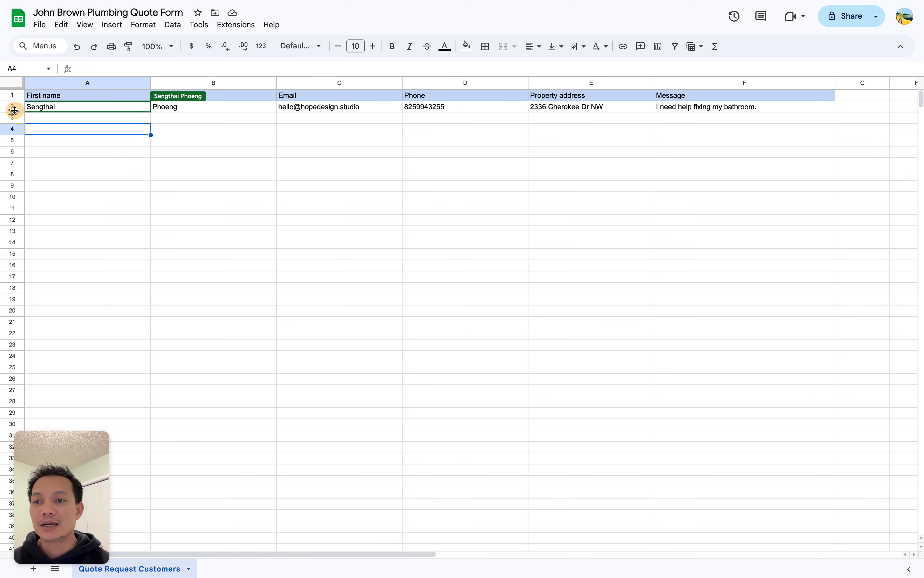
left_click(81, 140)
left_click(15, 111)
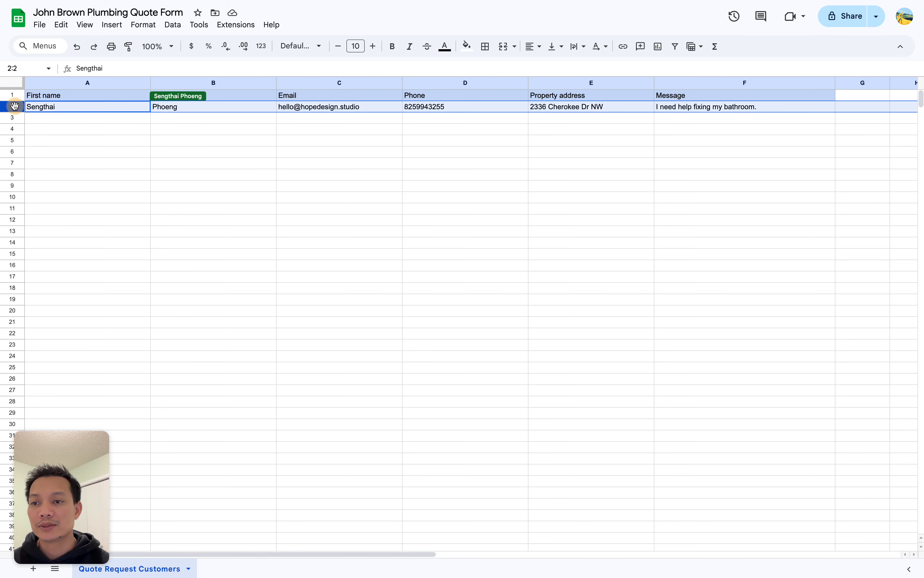
right_click(15, 111)
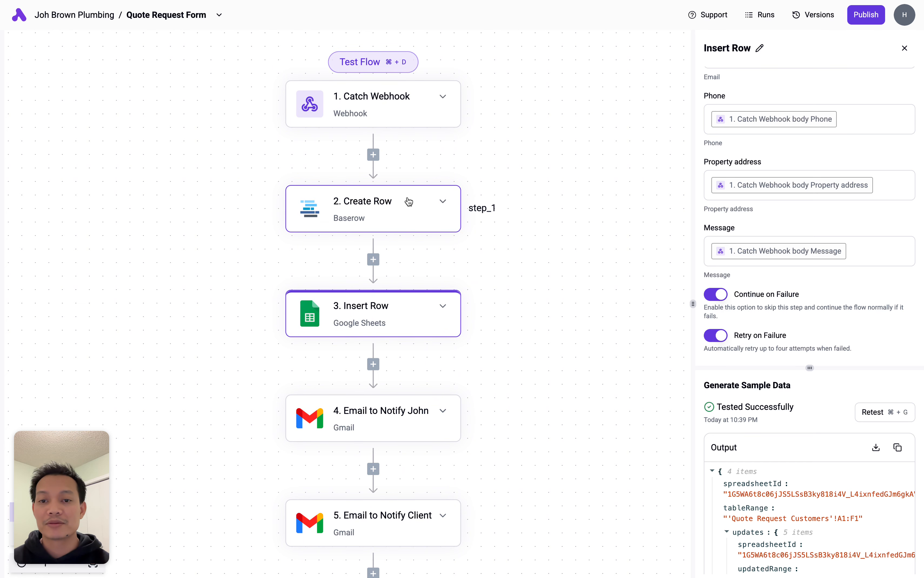
- In the Lead Capture Setup doc, check the 'Configure Active Pieces with Baserow + Google Sheet' box
scroll(423, 250, "right", 1)
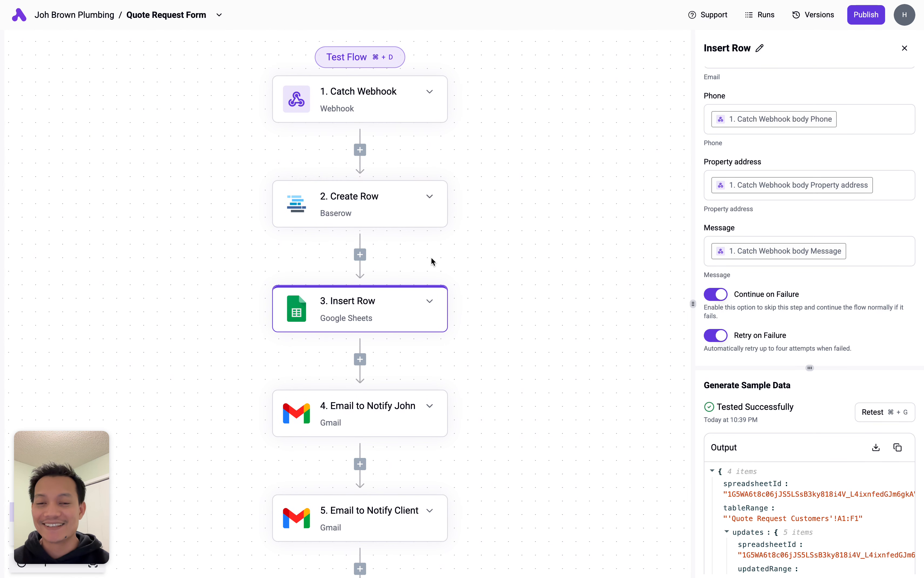
scroll(432, 259, "up", 1)
key("ctrl+Tab")
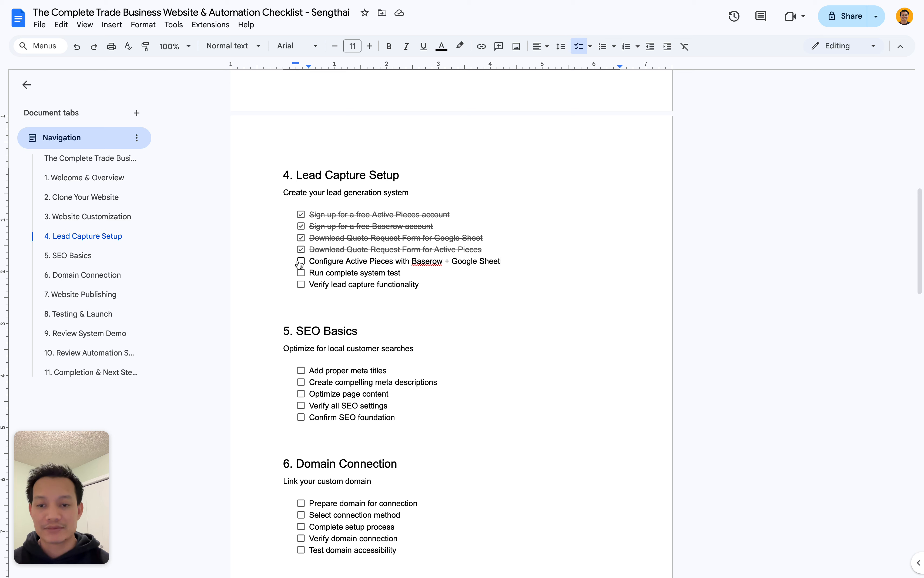
left_click(301, 261)
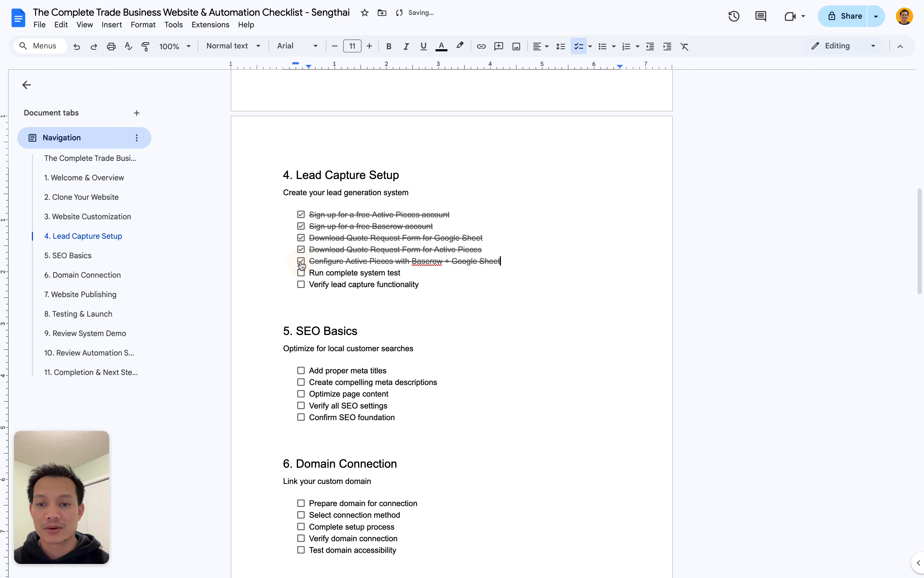
left_click(434, 270)
left_click(433, 270)
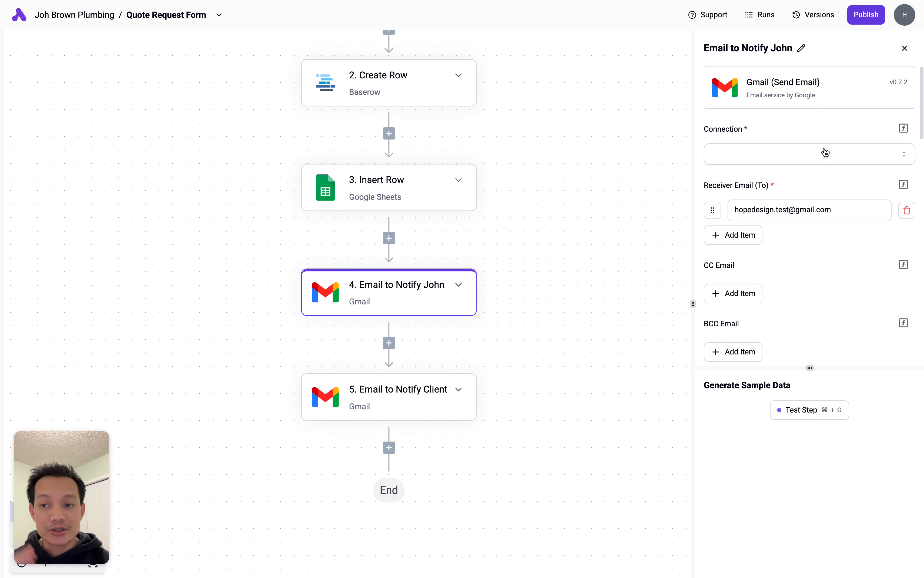
- Choose Create Connection from the Email to Notify John step's Connection list
scroll(553, 325, "up", 1)
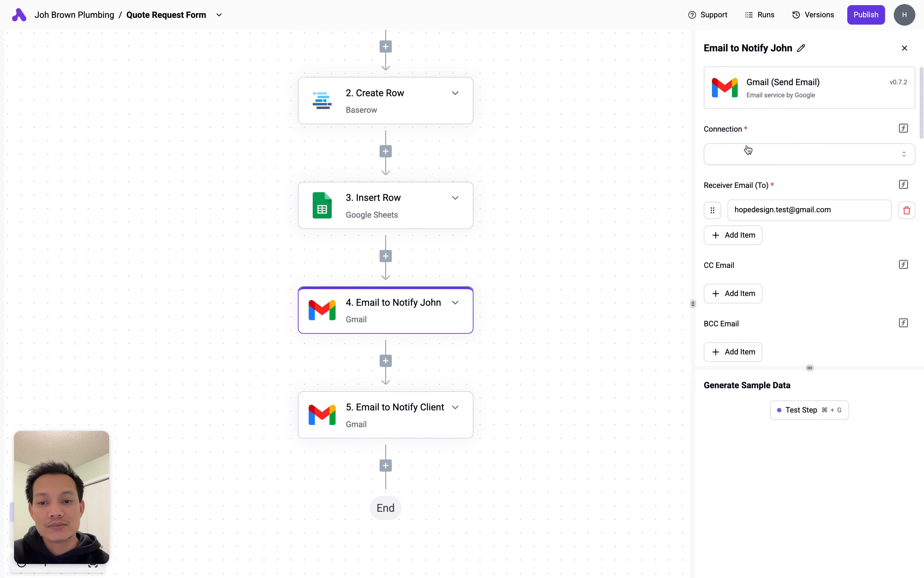
left_click(811, 157)
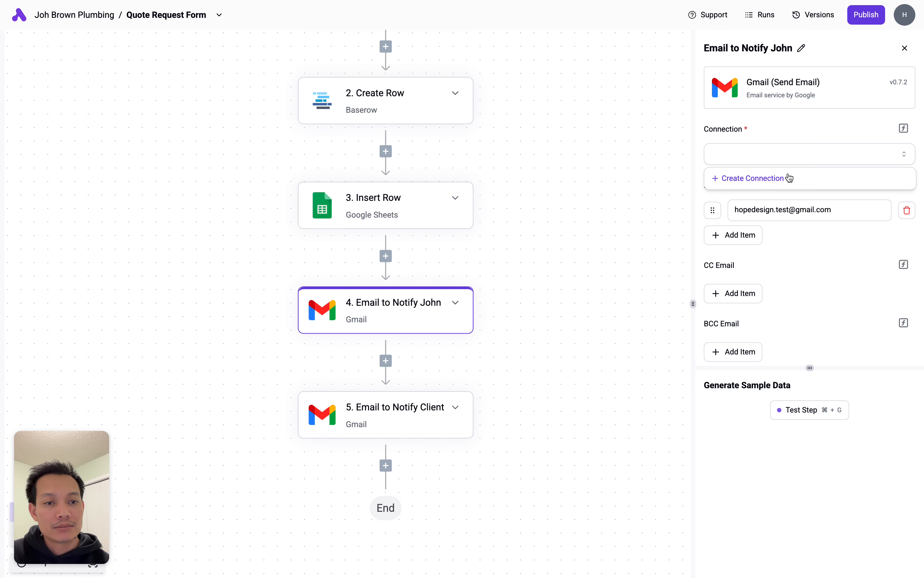
left_click(776, 136)
left_click(768, 154)
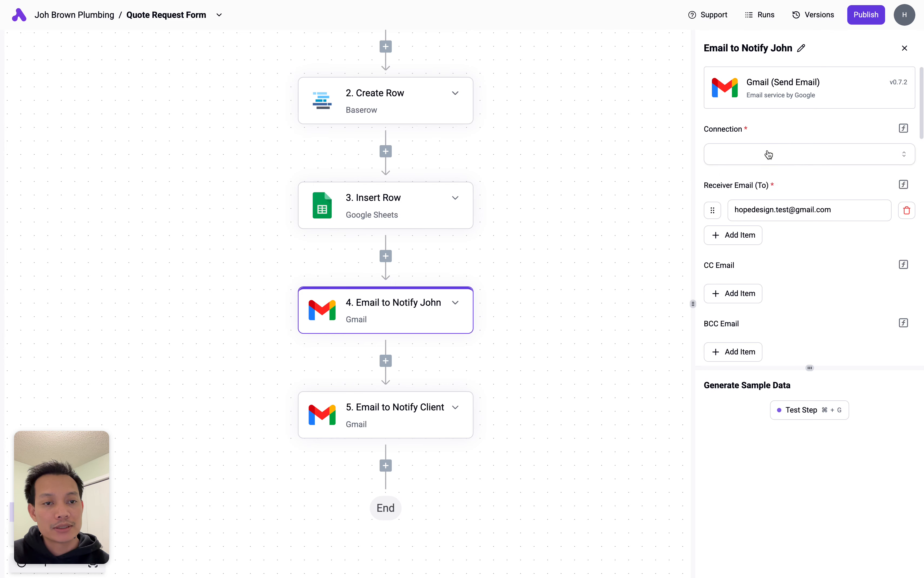
left_click(761, 179)
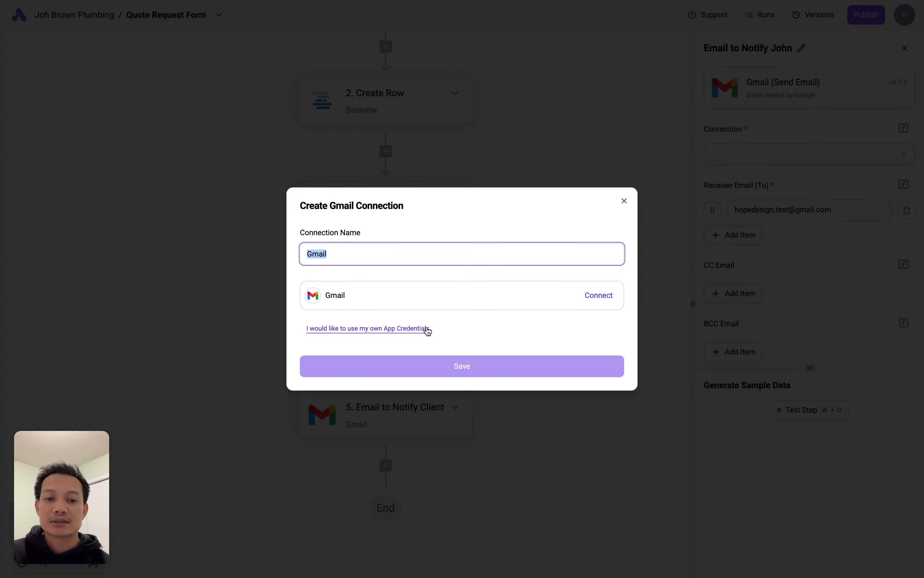
- Link the Google account, grant Activepieces access, and save the Gmail connection
left_click(598, 296)
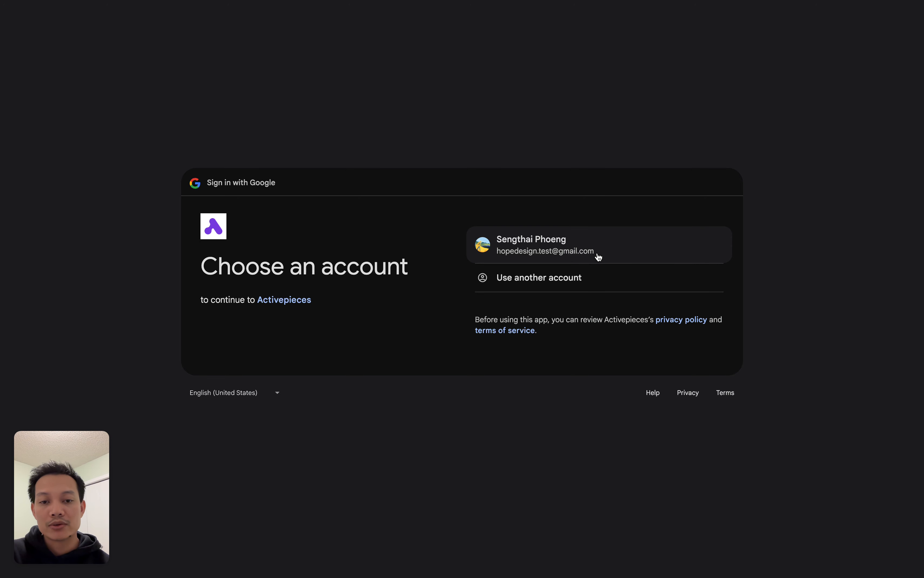
left_click(555, 248)
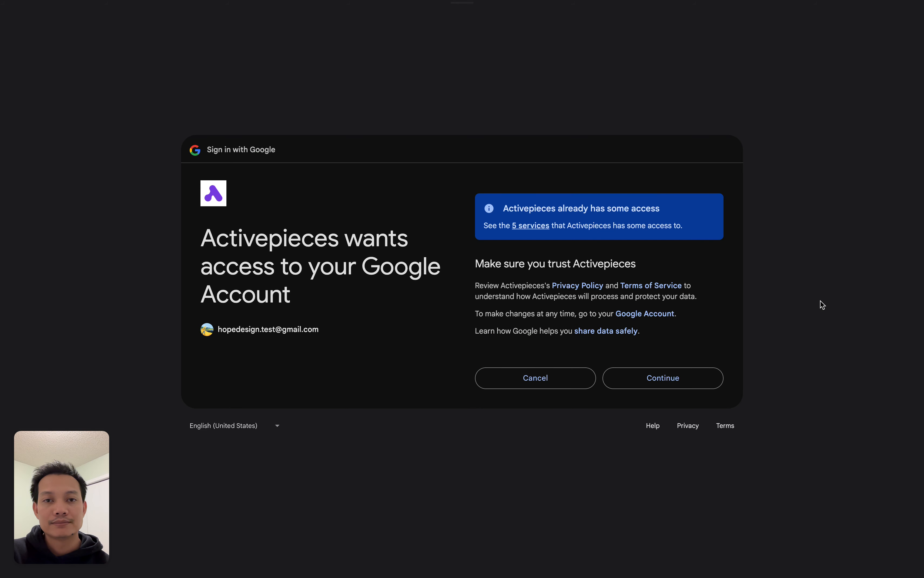
left_click(664, 377)
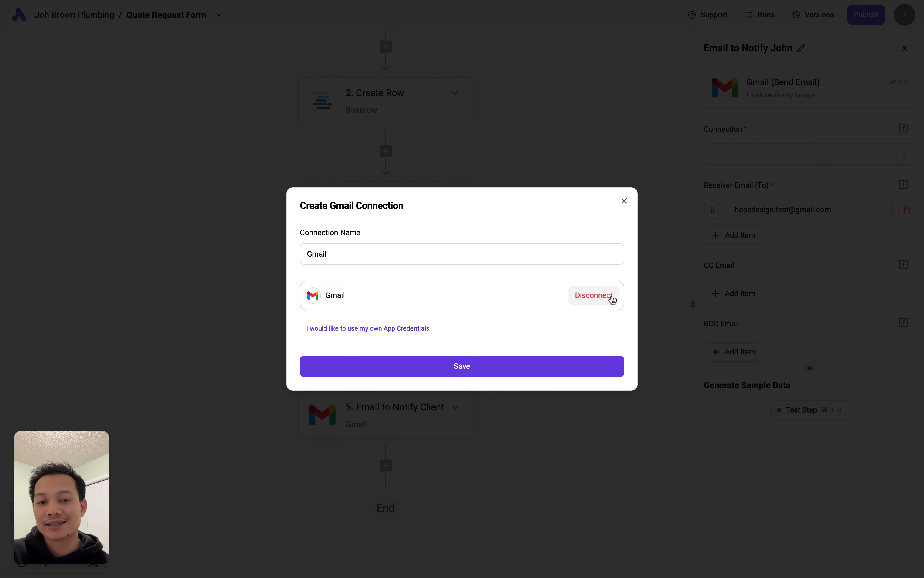
left_click(462, 366)
left_click_drag(789, 211, 736, 211)
left_click(804, 211)
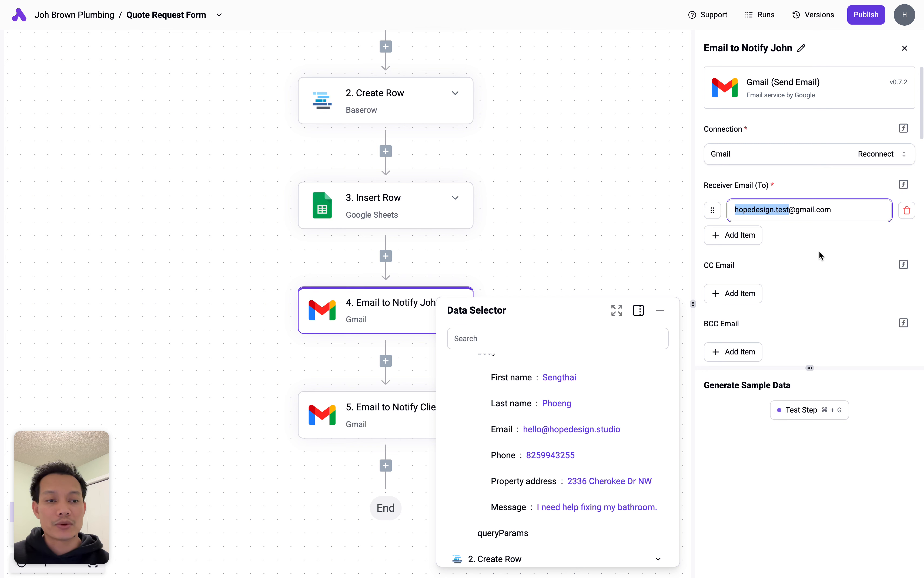
left_click(827, 244)
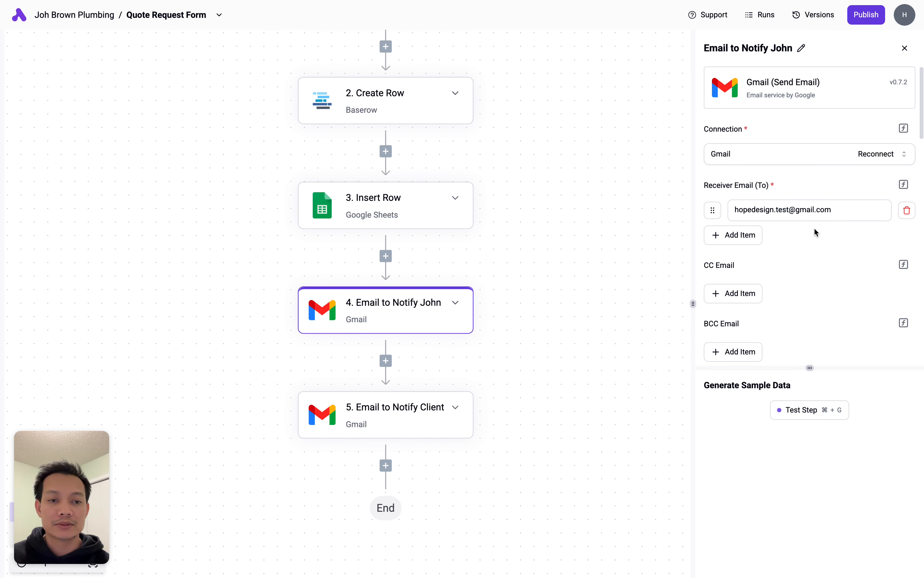
left_click(735, 234)
left_click(741, 265)
left_click(746, 295)
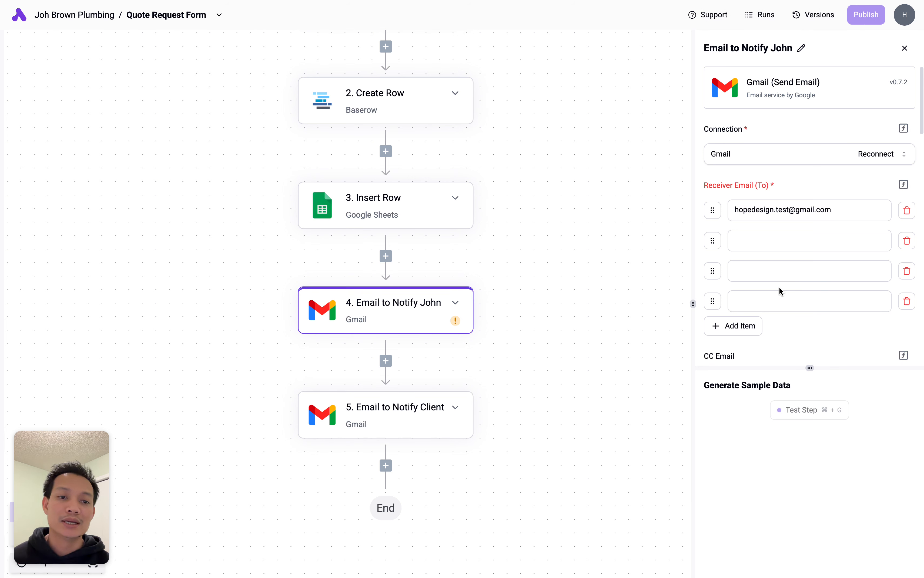
scroll(779, 287, "down", 1)
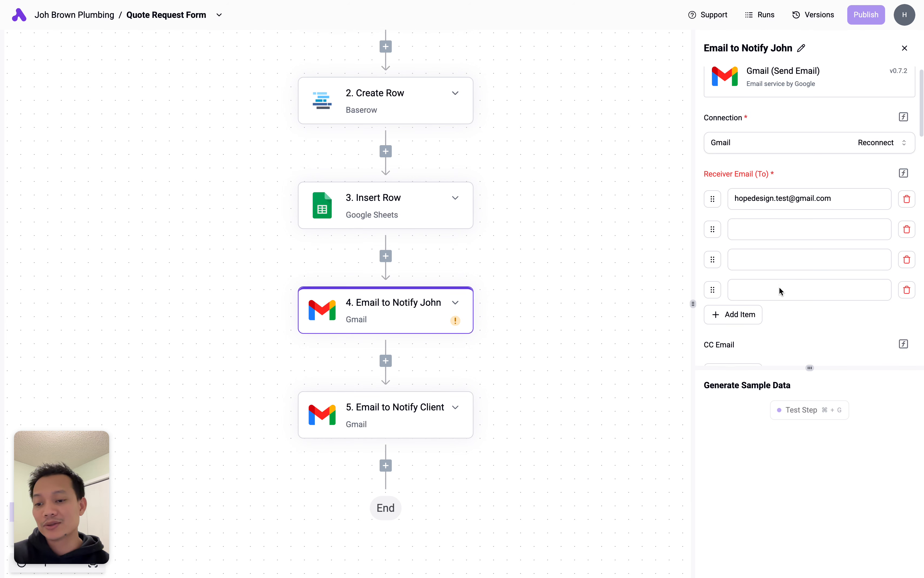
left_click(907, 284)
left_click(906, 253)
left_click(906, 223)
left_click(862, 189)
left_click(861, 191)
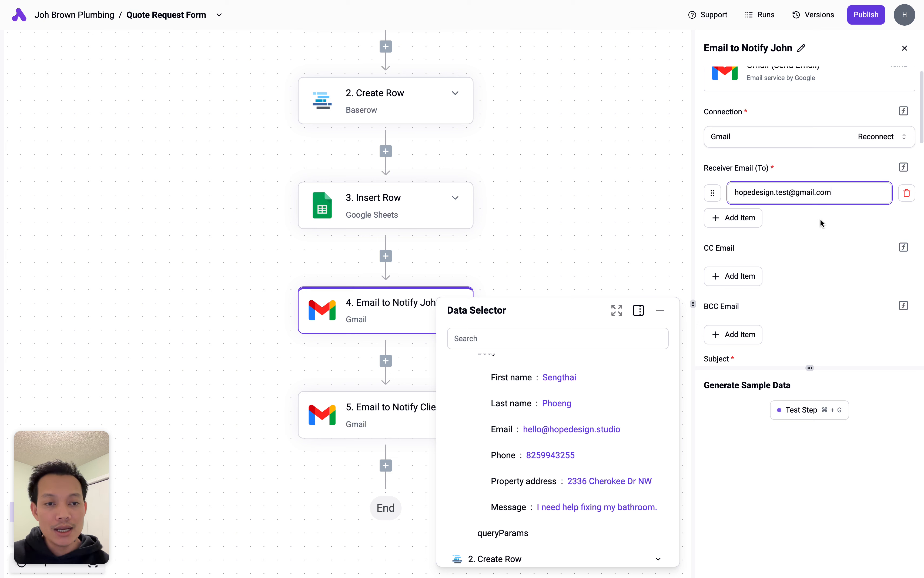
scroll(821, 218, "down", 5)
scroll(821, 218, "down", 5)
- Replace the Subject's First name chip with Catch Webhook body First name after 'New Quote Request from'
left_click(858, 160)
key("BackSpace")
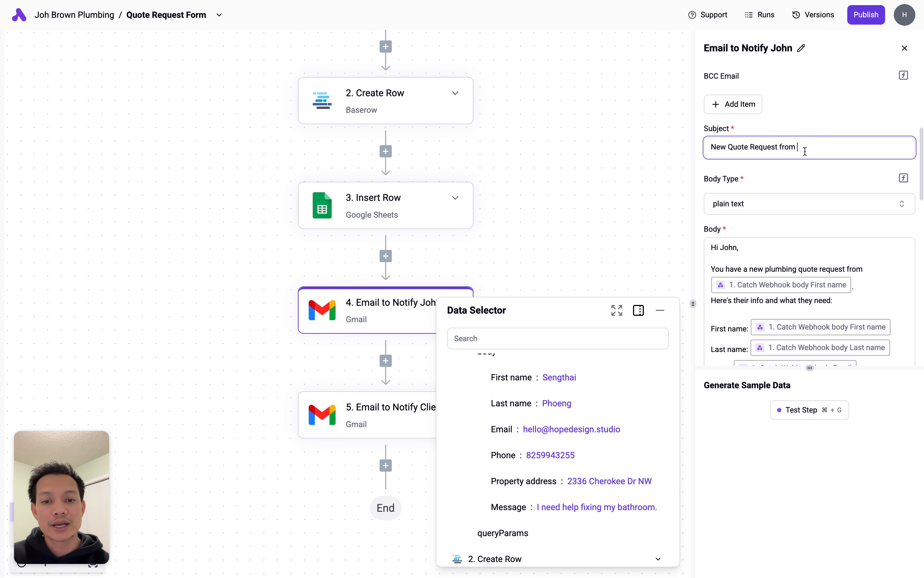
scroll(605, 414, "up", 3)
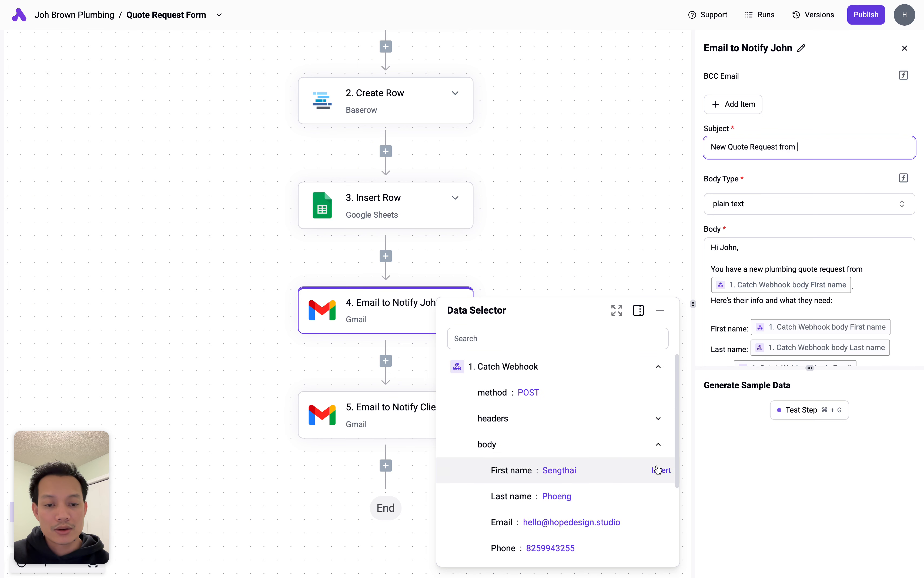
left_click(659, 366)
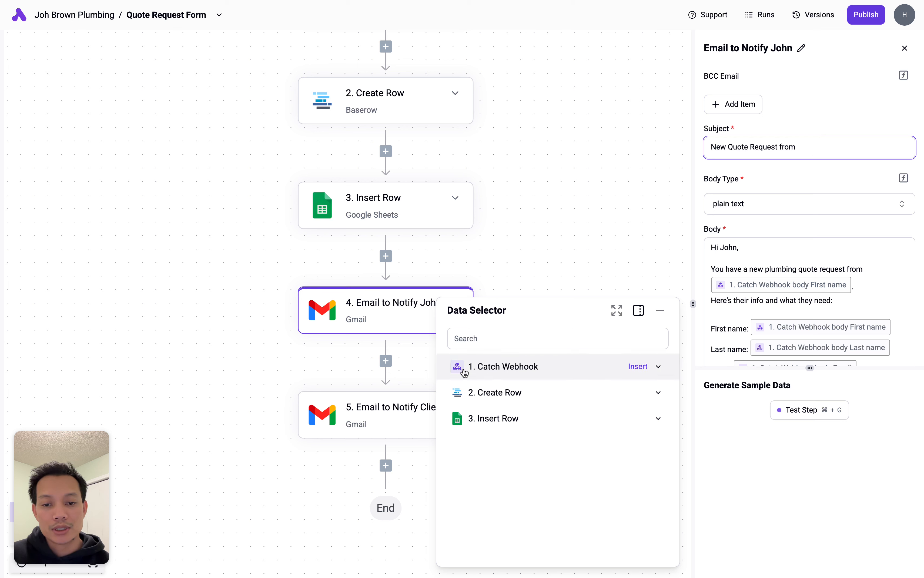
left_click(659, 369)
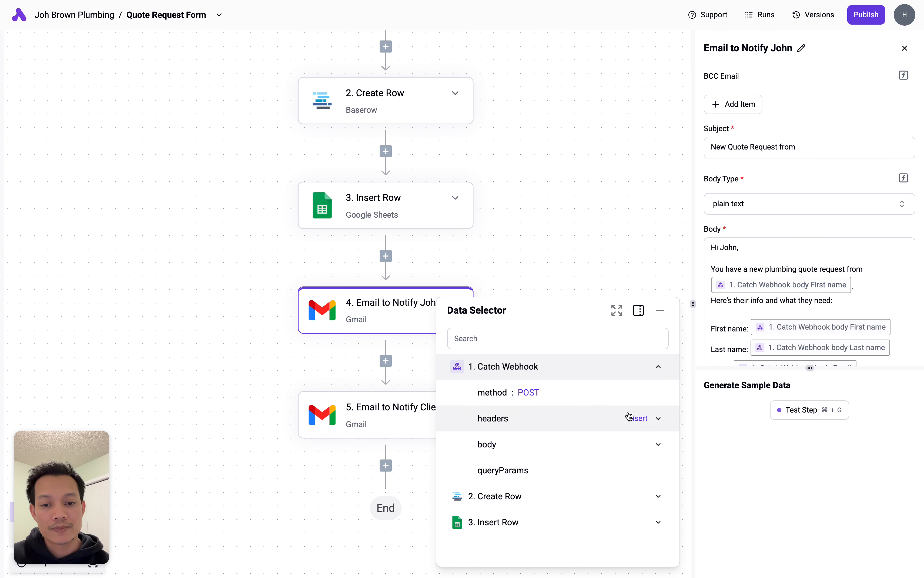
left_click(659, 444)
scroll(626, 442, "down", 2)
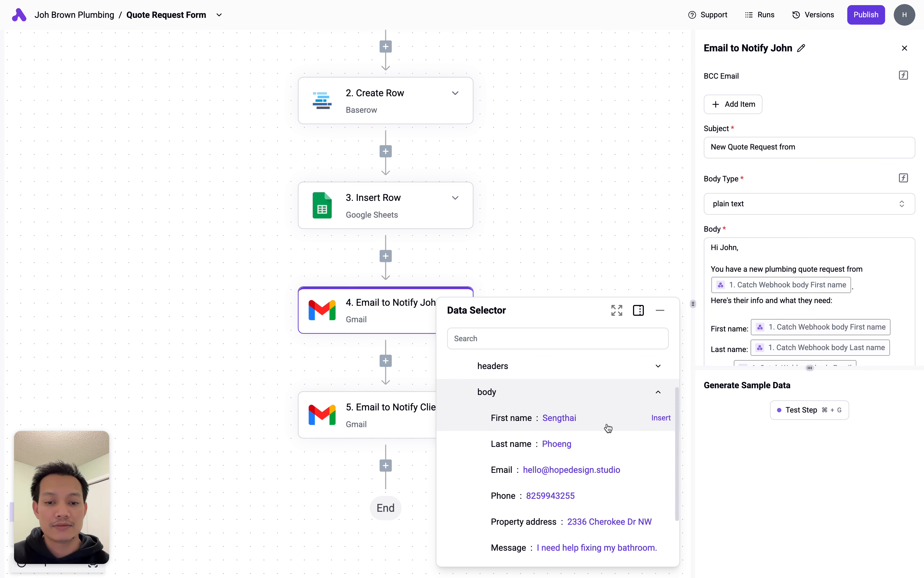
left_click(805, 148)
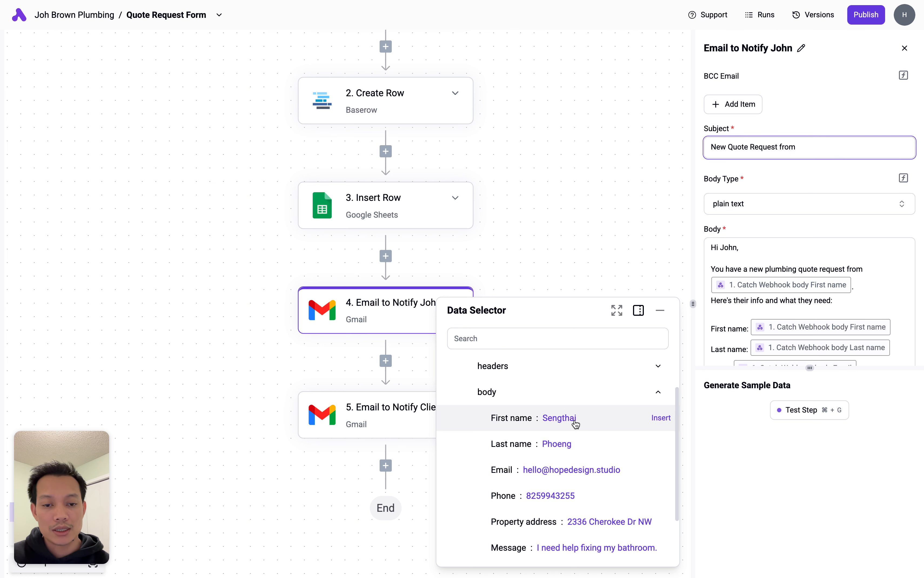
left_click(605, 418)
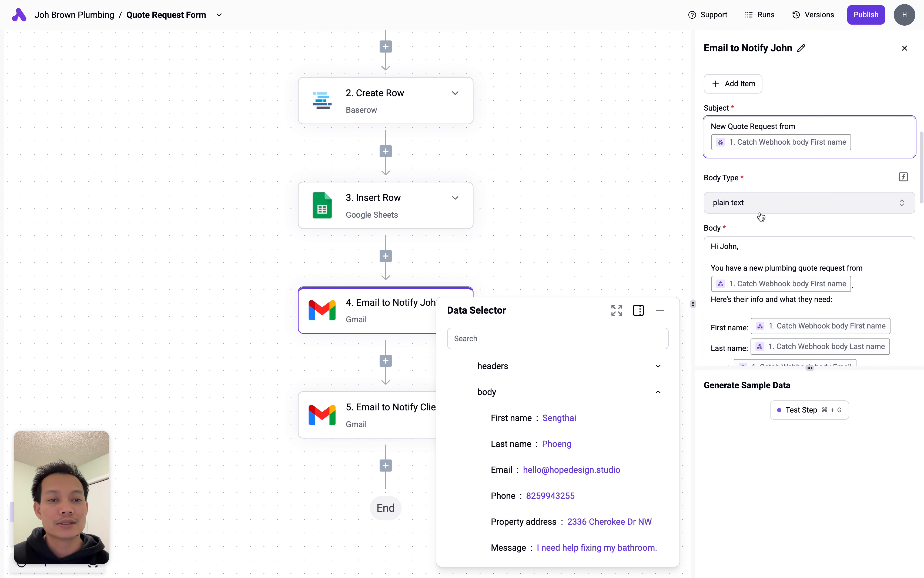
- Edit the owner email body, adding a period to the text
scroll(753, 198, "down", 2)
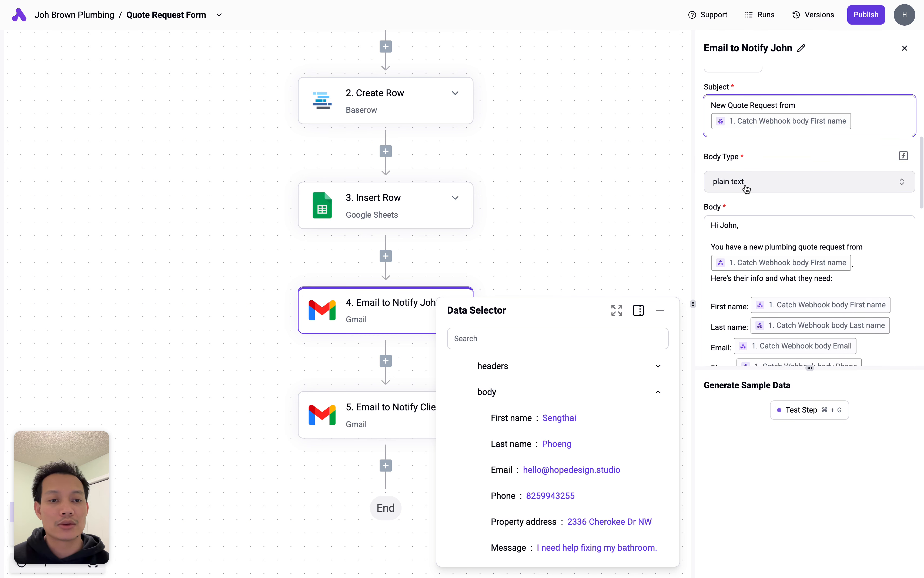
scroll(759, 187, "down", 2)
left_click(749, 201)
scroll(749, 201, "down", 1)
left_click_drag(809, 367, 809, 495)
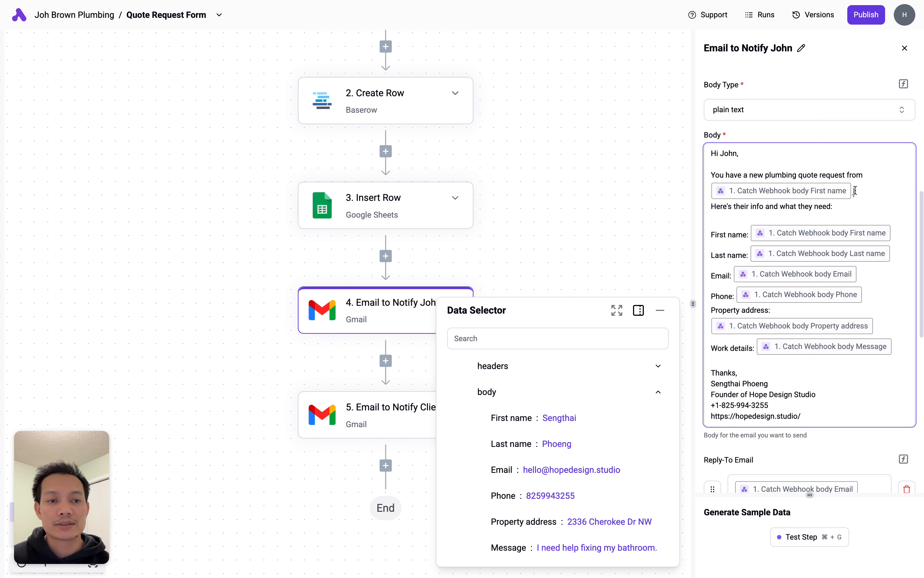
type(".")
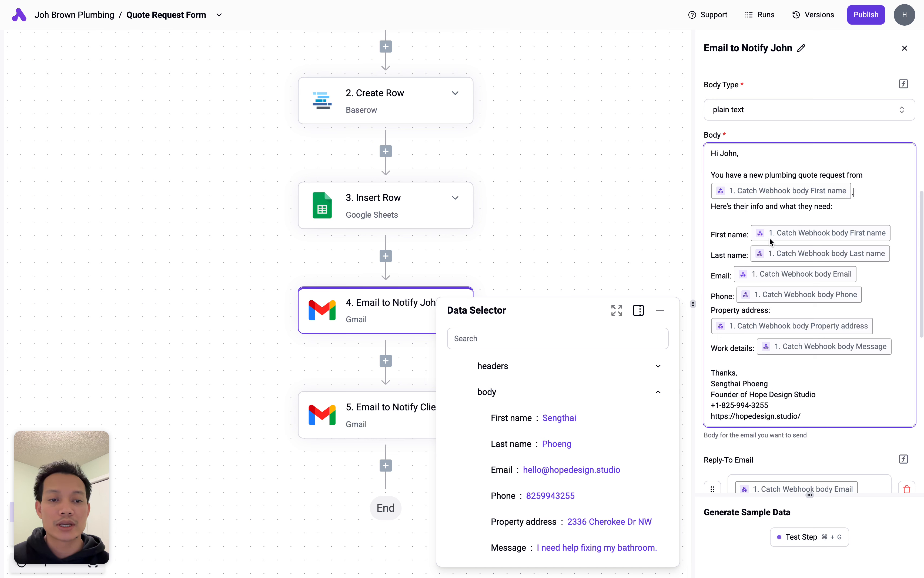
- Swap the First name line's field for the Catch Webhook body First name value
left_click(747, 230)
left_click(749, 230)
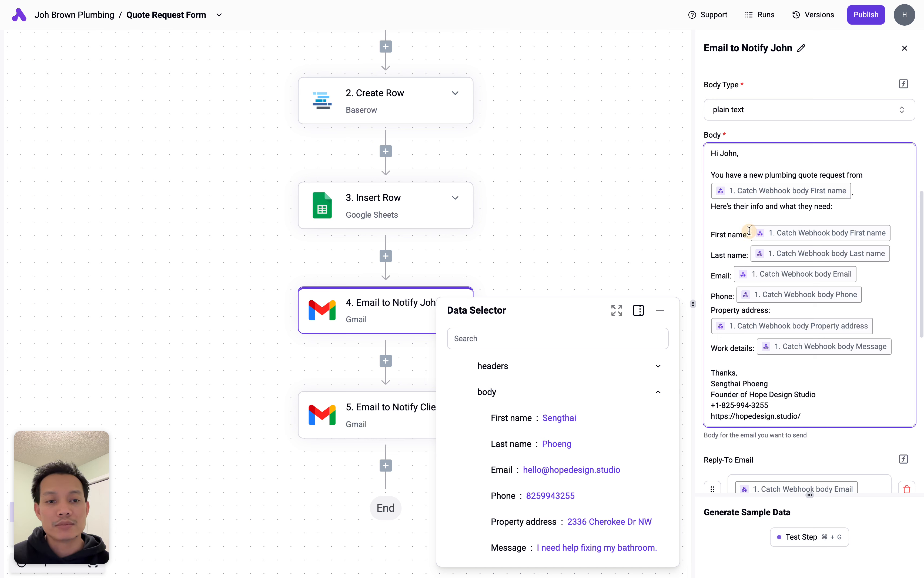
left_click(894, 235)
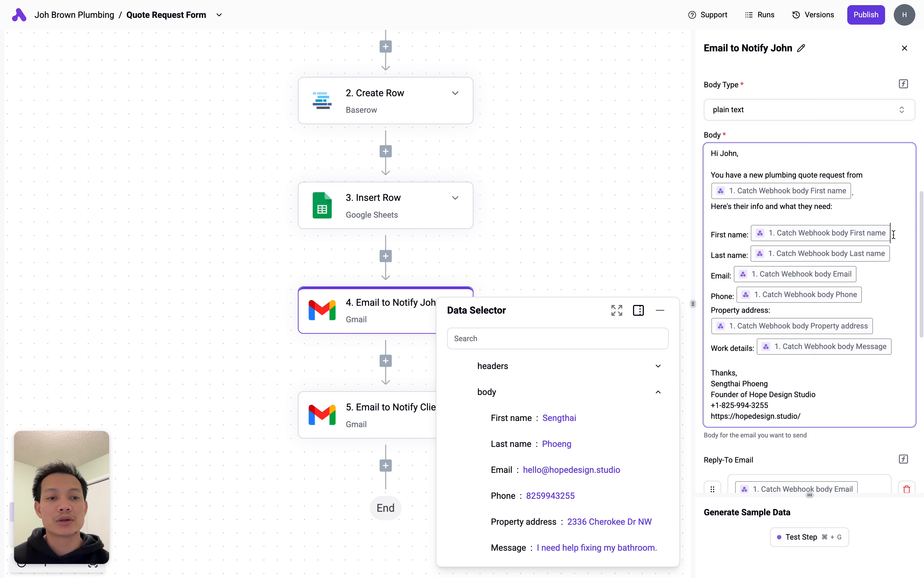
scroll(873, 235, "up", 1)
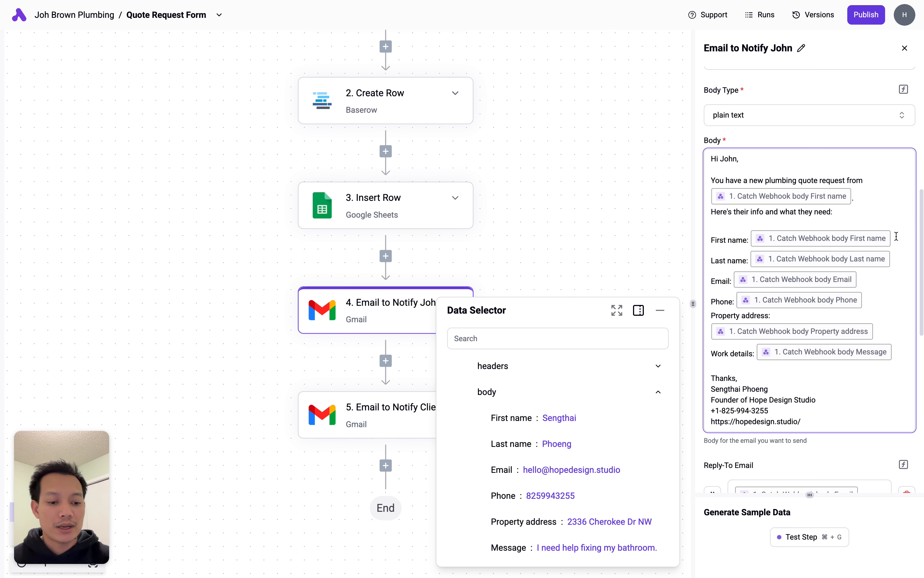
key("BackSpace")
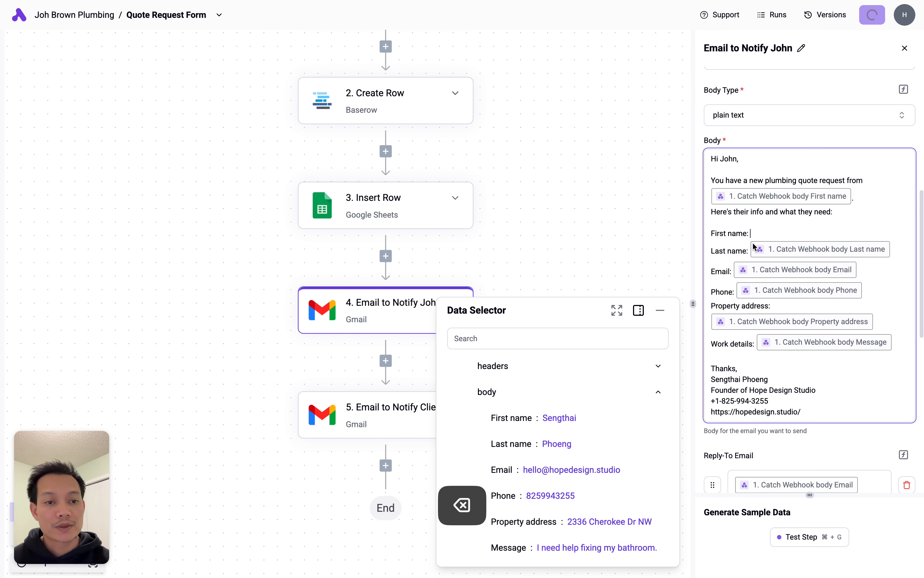
scroll(610, 392, "up", 3)
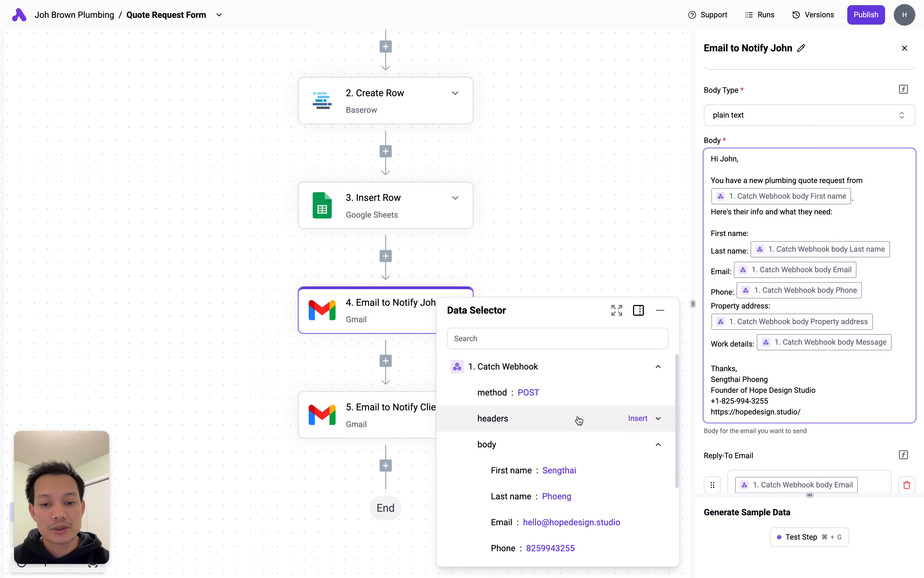
left_click(512, 470)
scroll(553, 459, "down", 2)
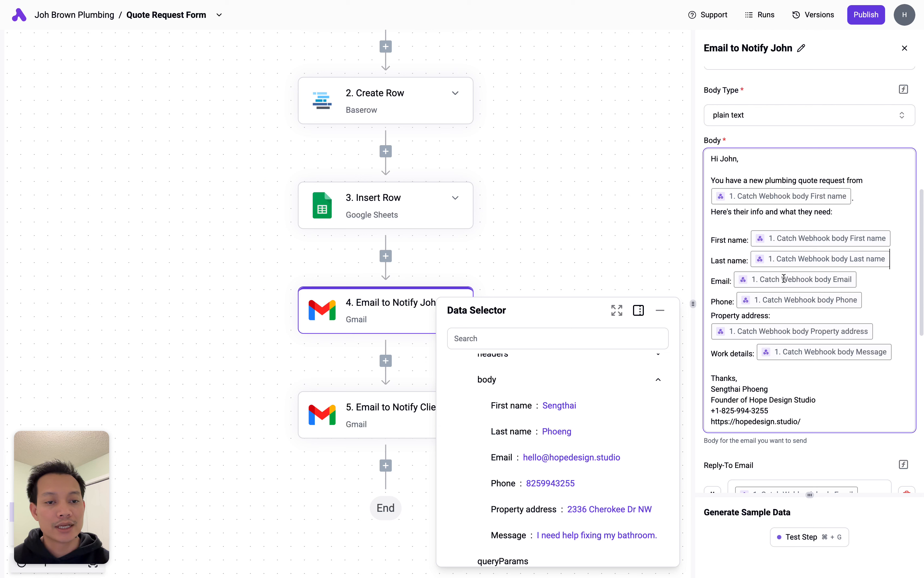
scroll(833, 302, "down", 1)
scroll(811, 295, "down", 1)
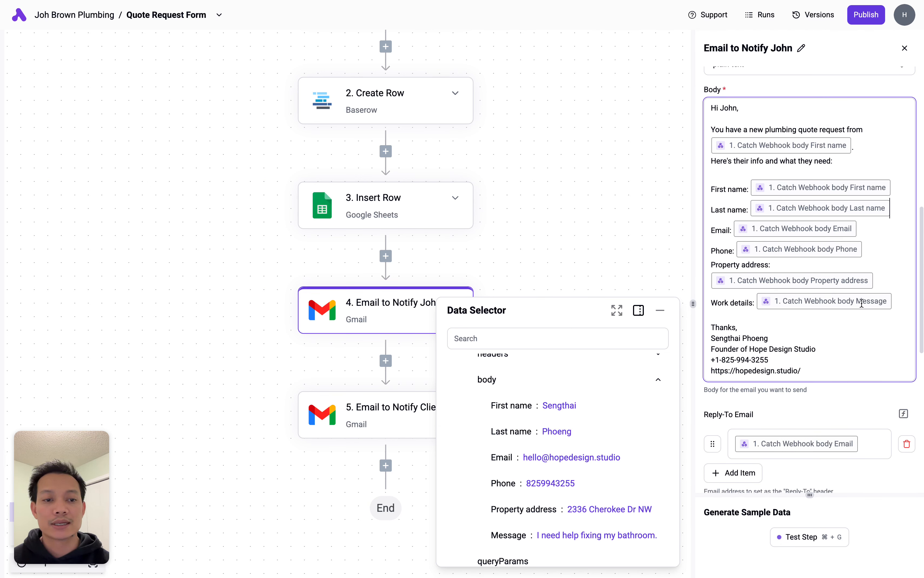
scroll(881, 304, "down", 2)
mouse_move(819, 325)
left_mouse_down()
mouse_move(735, 324)
mouse_move(712, 282)
left_mouse_up()
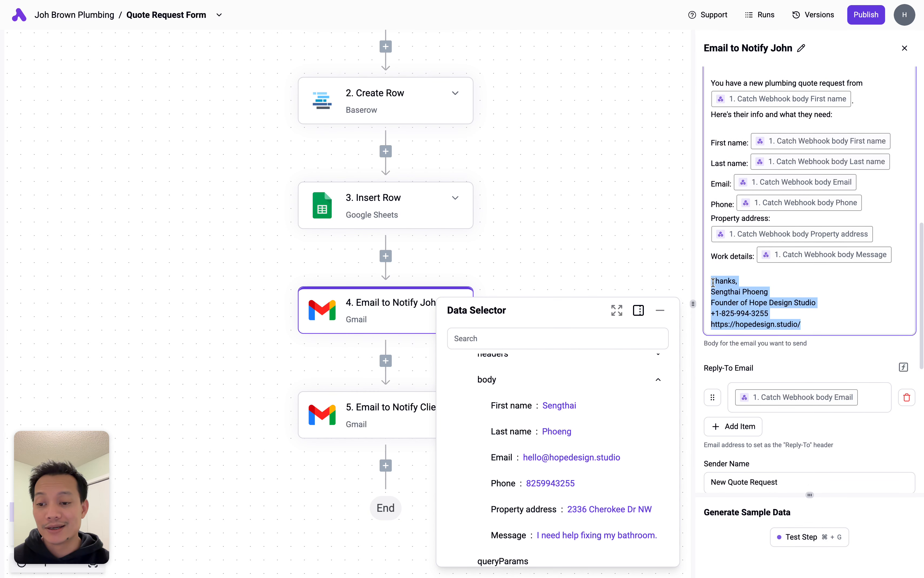
left_click(825, 323)
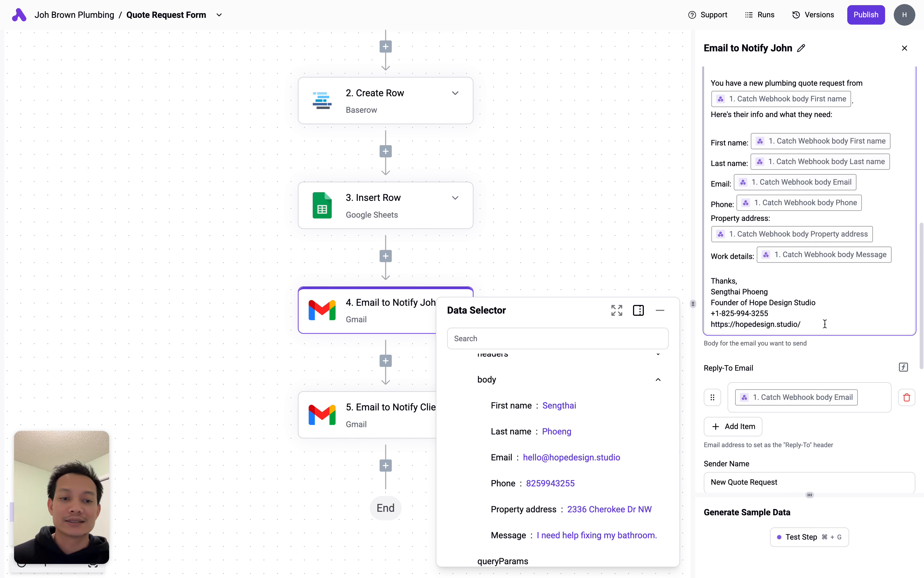
scroll(825, 324, "up", 1)
left_click(772, 317)
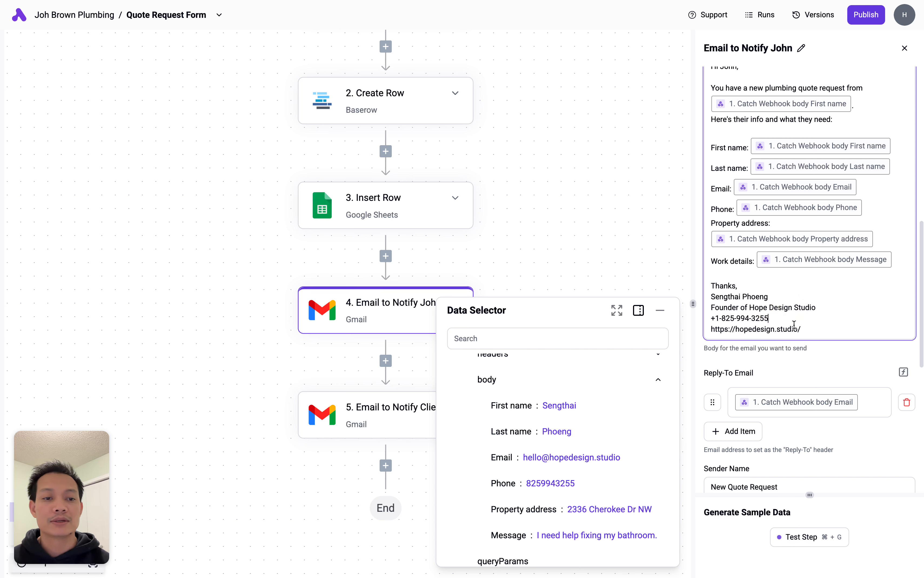
left_click(805, 329)
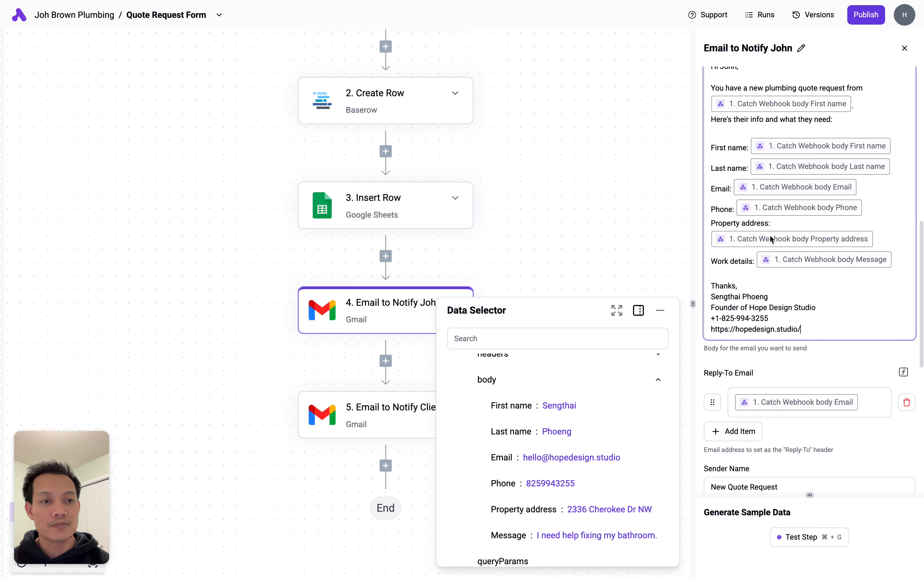
scroll(799, 323, "down", 8)
scroll(799, 324, "up", 5)
scroll(800, 325, "up", 8)
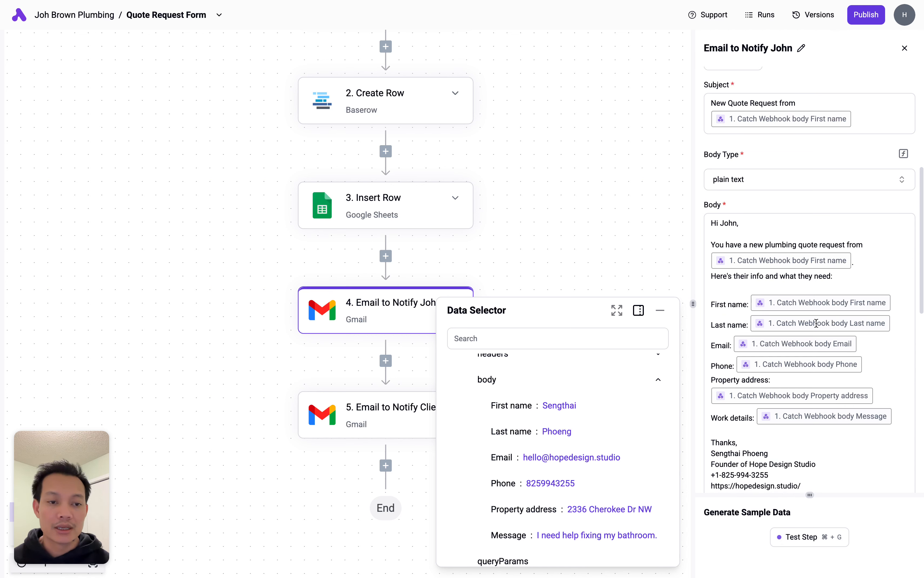
scroll(816, 323, "down", 2)
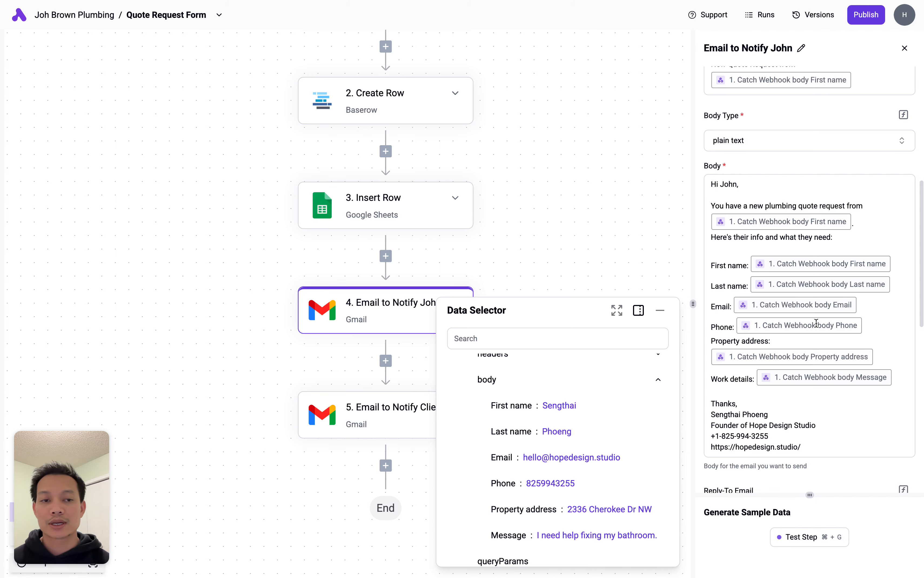
scroll(816, 323, "down", 5)
left_click(868, 398)
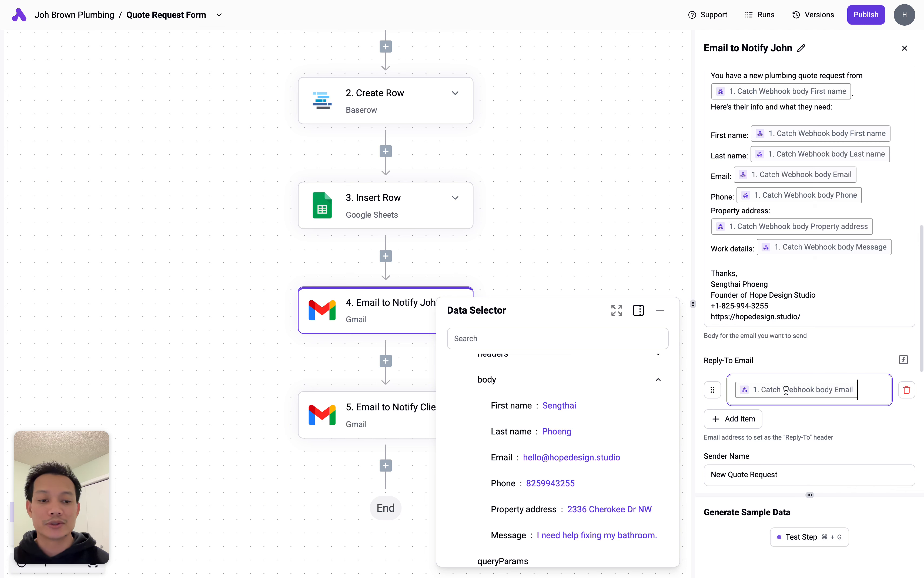
- Replace the Reply-To Email chip with Catch Webhook body Email, checking Sender Name 'New Quote Request'
key("BackSpace")
scroll(515, 370, "up", 2)
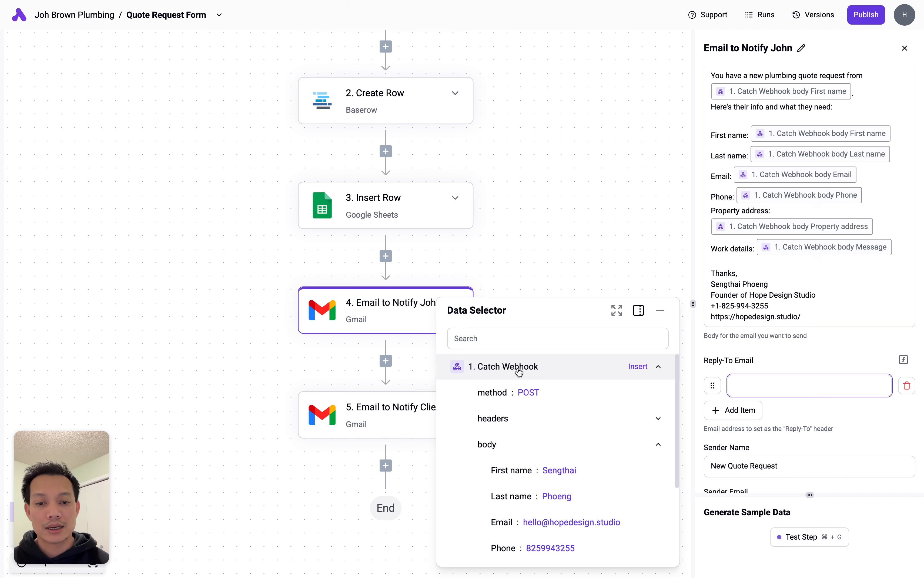
scroll(573, 443, "down", 1)
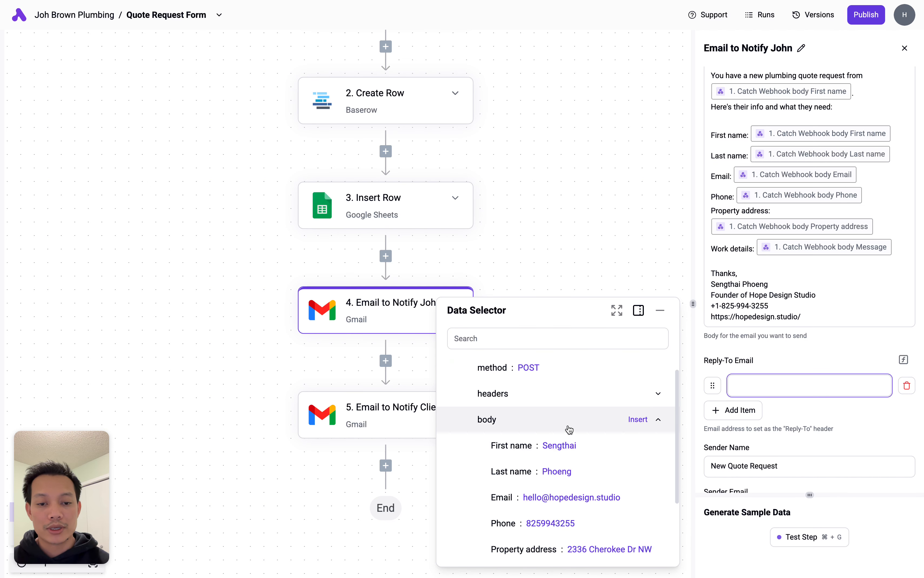
left_click(660, 420)
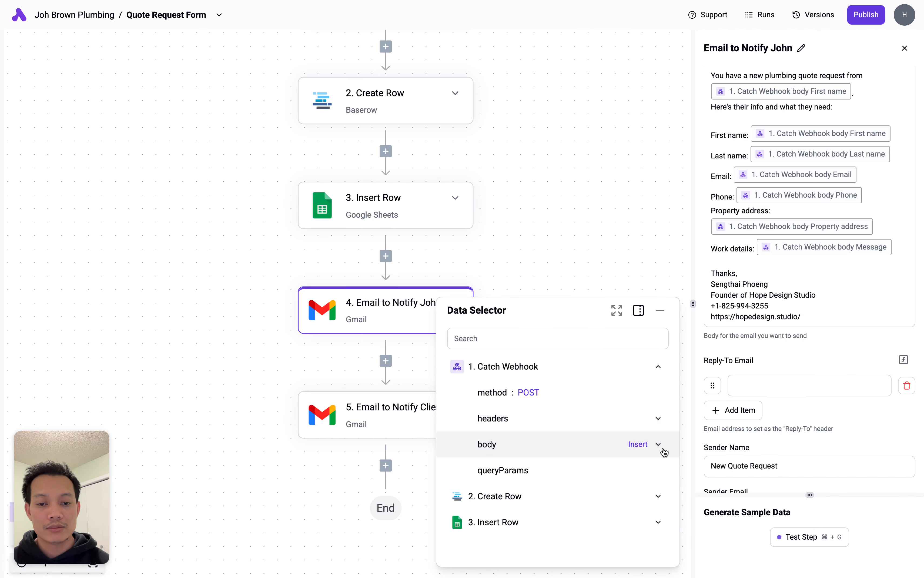
left_click(662, 440)
scroll(558, 439, "down", 3)
left_click(637, 398)
scroll(840, 398, "down", 3)
left_click(779, 377)
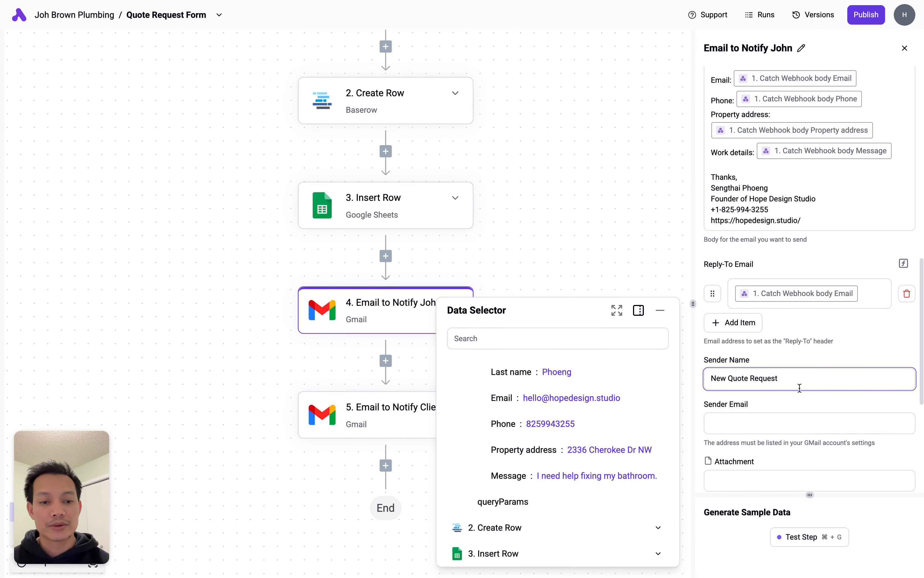
scroll(799, 387, "down", 7)
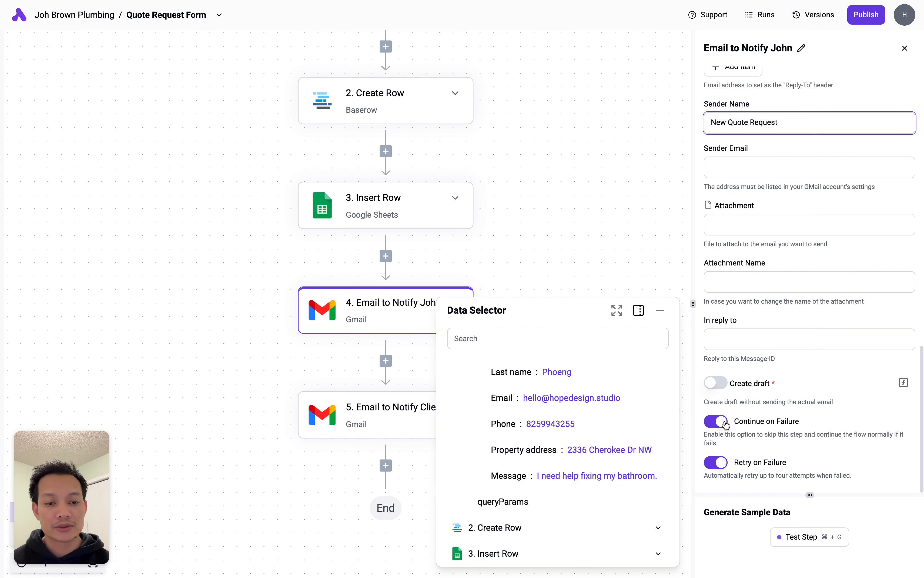
- Test the Email to Notify John step, review its send output, then open a new browser tab
left_click(830, 539)
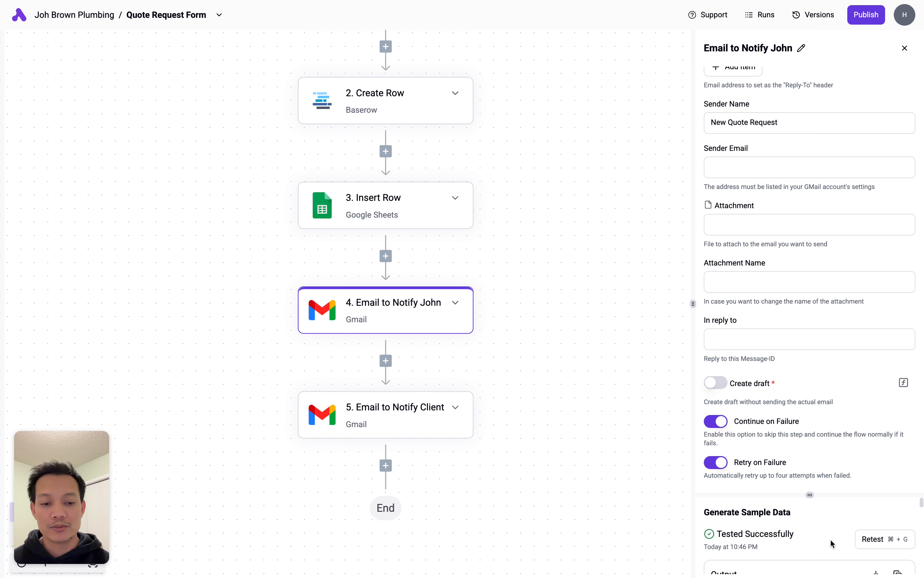
left_click_drag(810, 493, 809, 368)
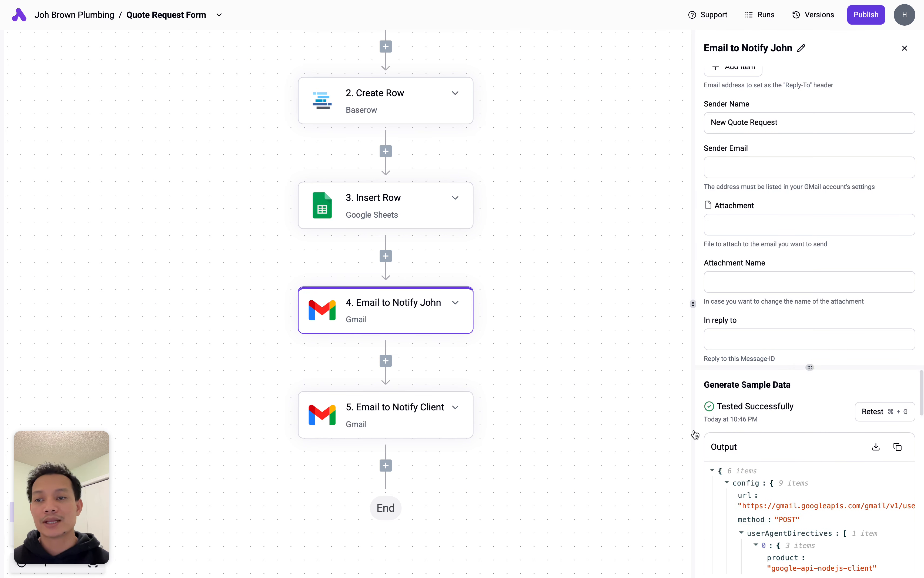
mouse_move(4, 356)
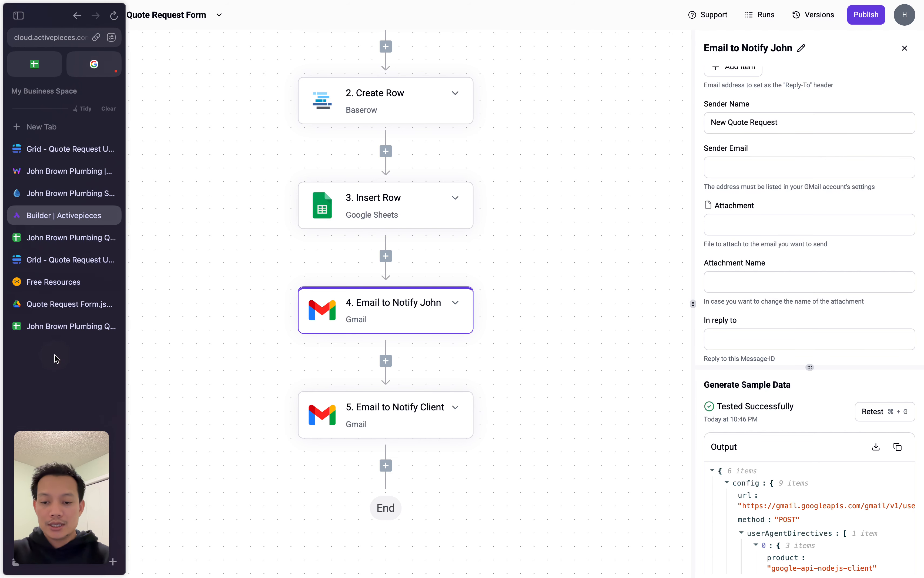
key("super")
key("super+t")
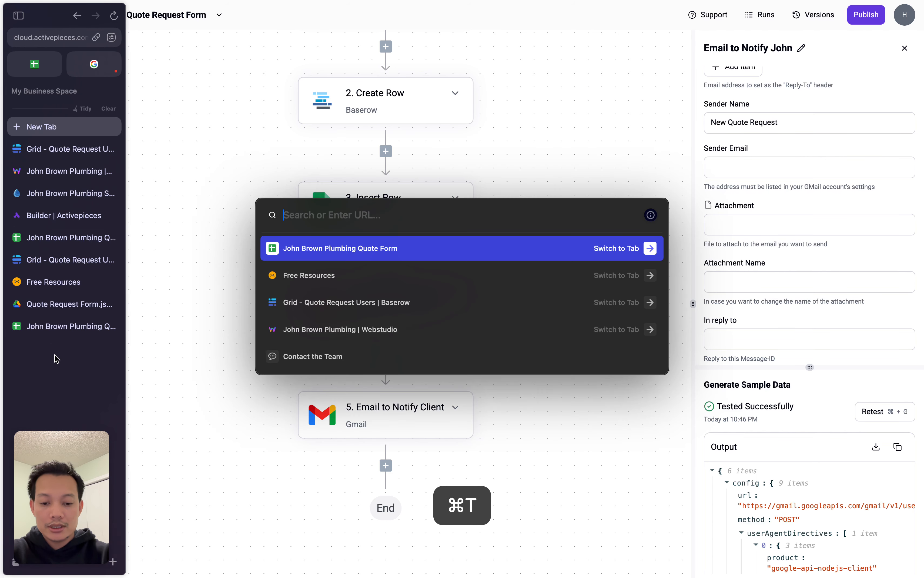
- Go to Gmail in the new tab
type("gmail")
key("Return")
left_click(334, 86)
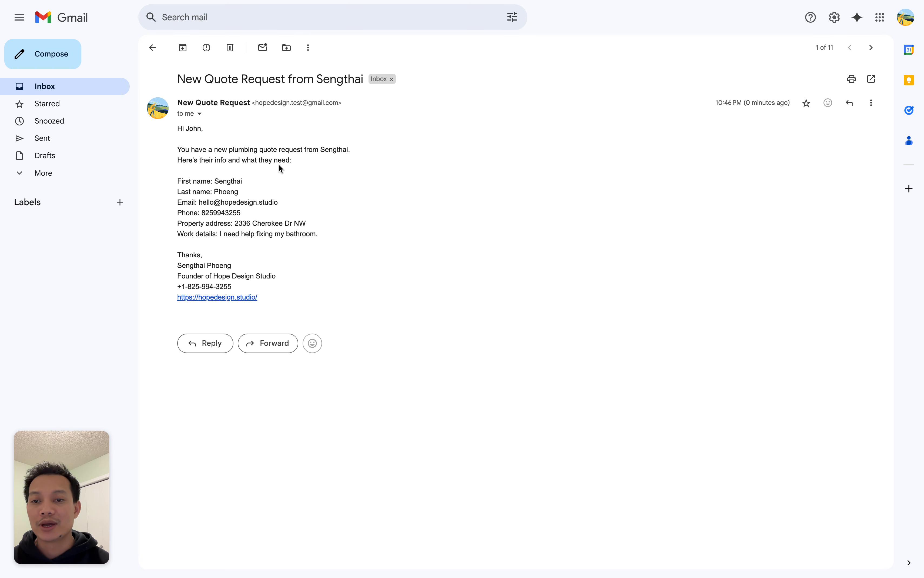
- Review the New Quote Request email's filled-in details, then start a reply and discard it
left_click(244, 183)
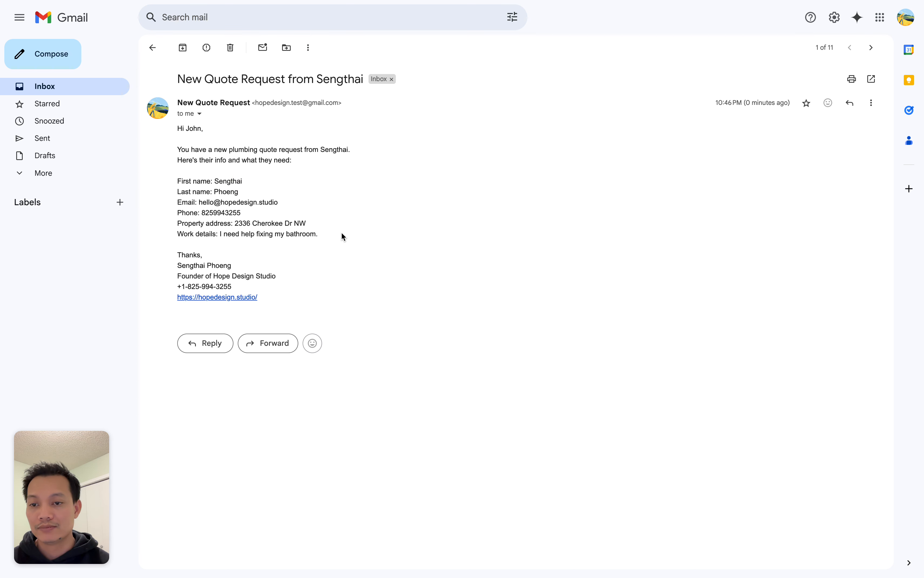
left_click_drag(177, 252, 266, 286)
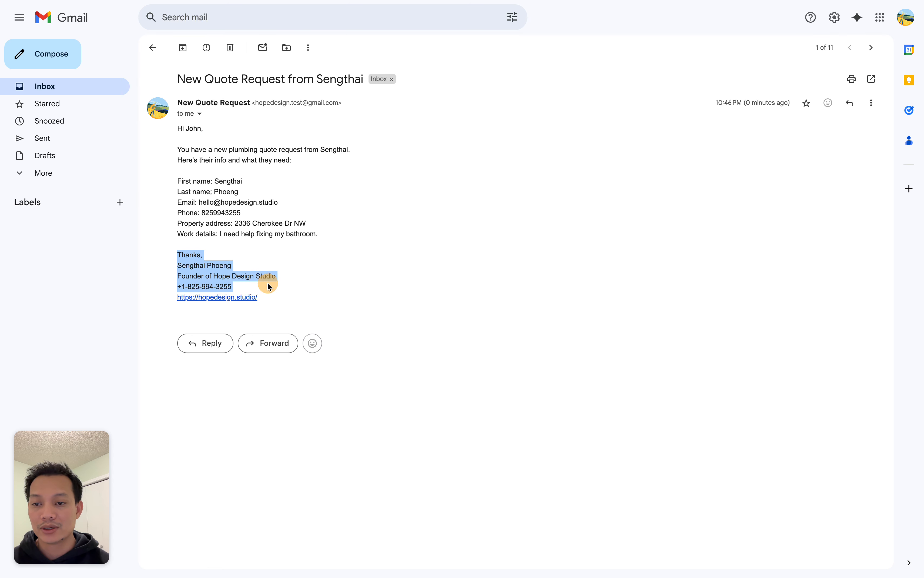
left_click(318, 282)
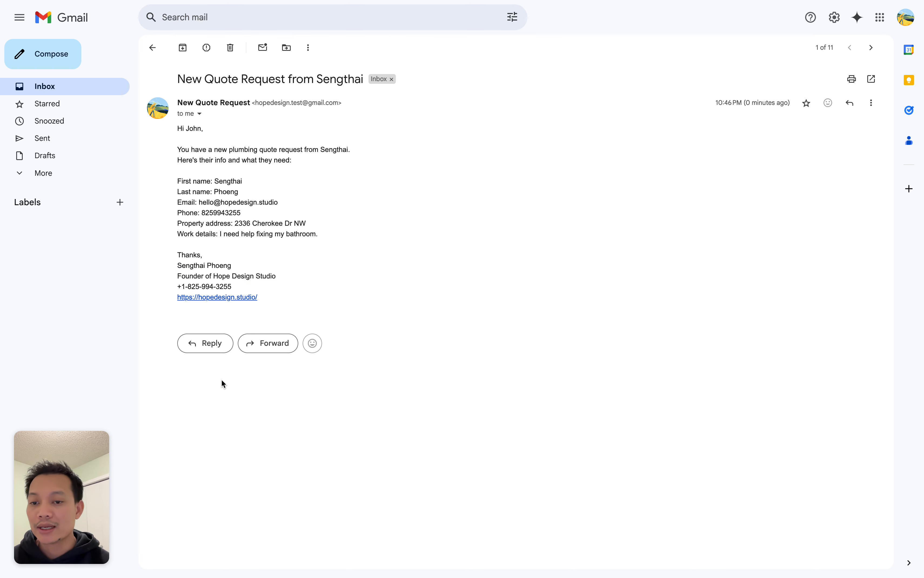
left_click(214, 351)
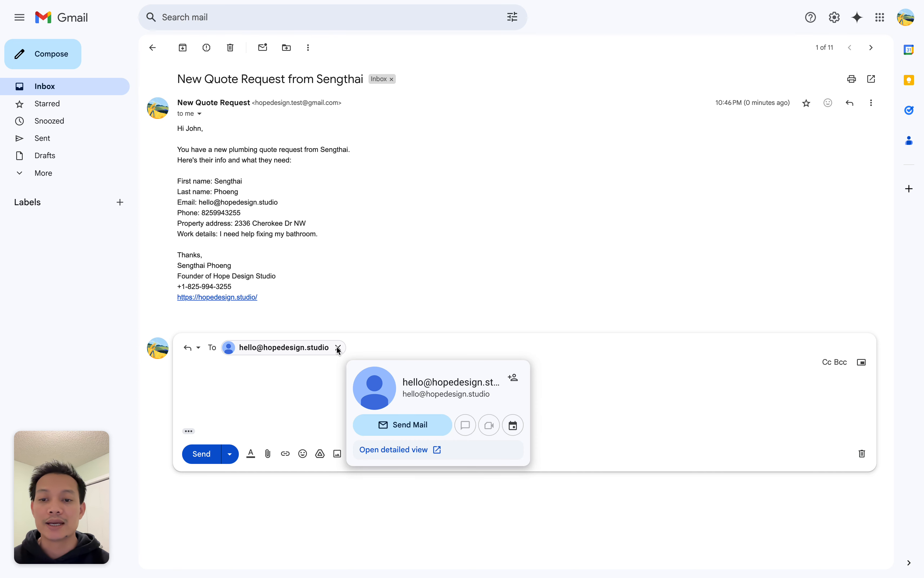
left_click(339, 348)
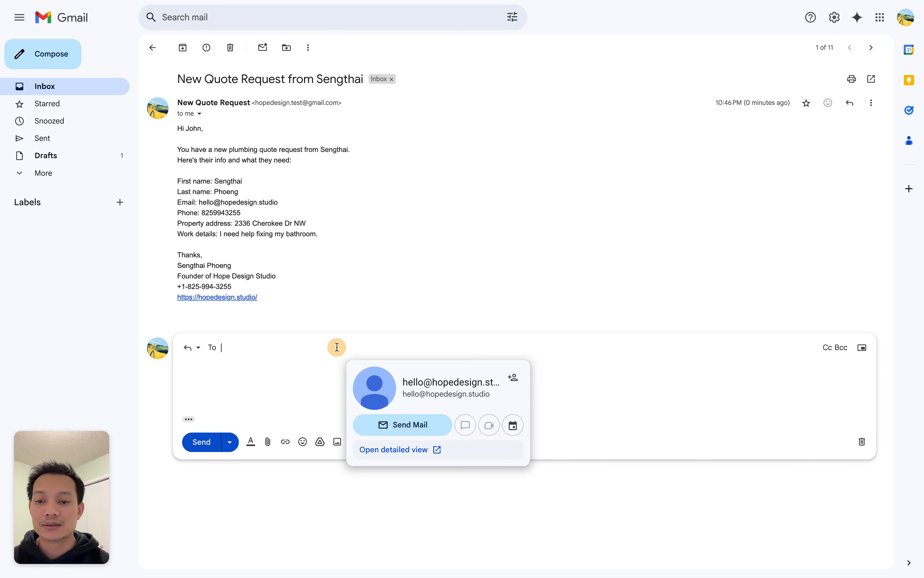
left_click(863, 442)
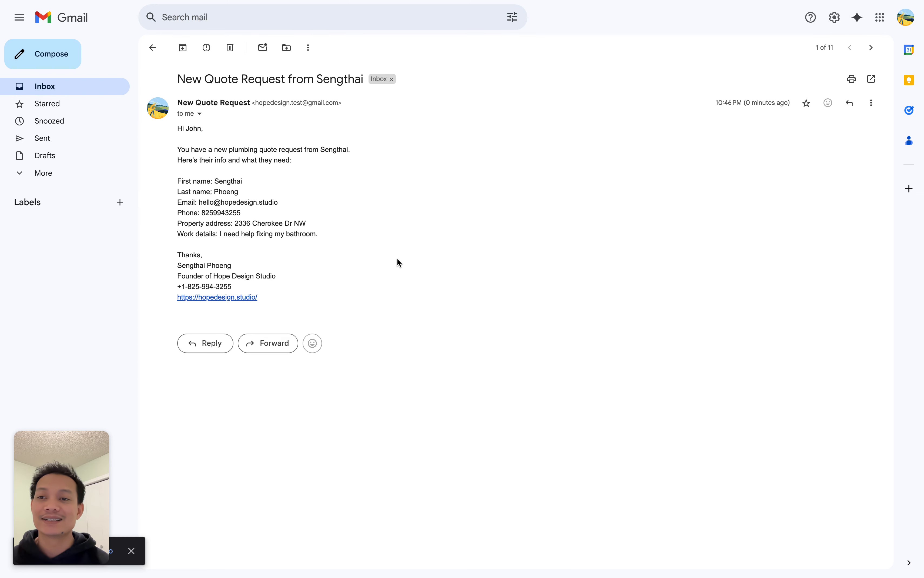
- Back in the Builder, give the Email to Notify Client step the existing Gmail connection
mouse_move(3, 214)
left_click(63, 239)
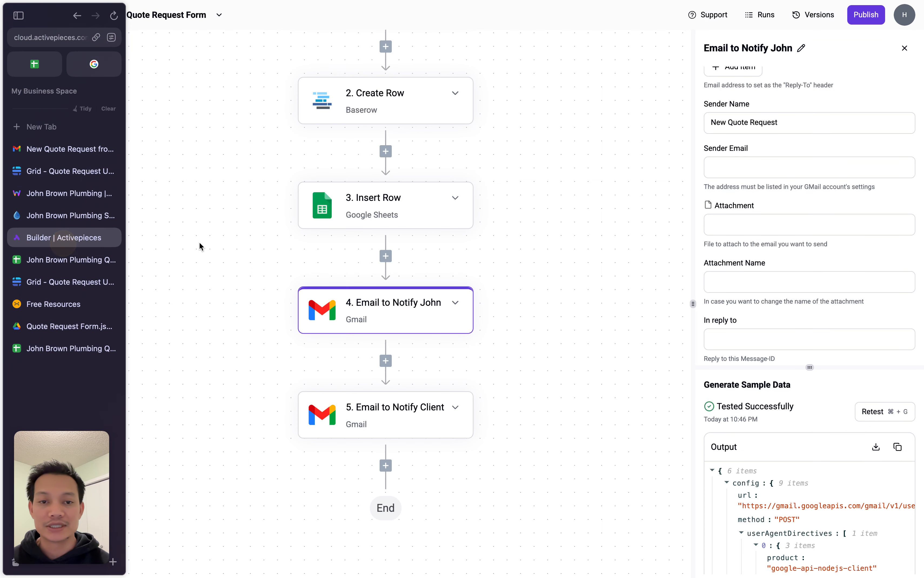
left_click(393, 415)
scroll(560, 377, "down", 2)
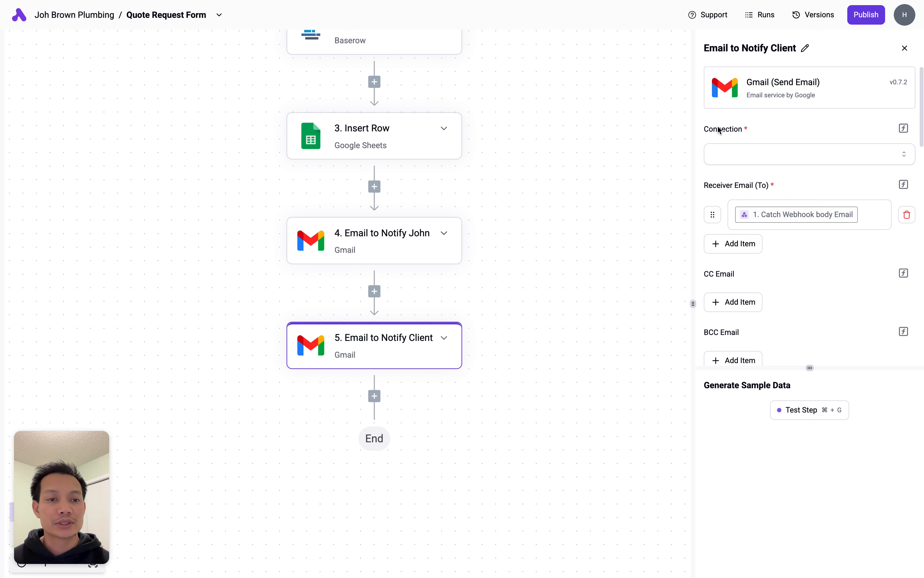
left_click(783, 157)
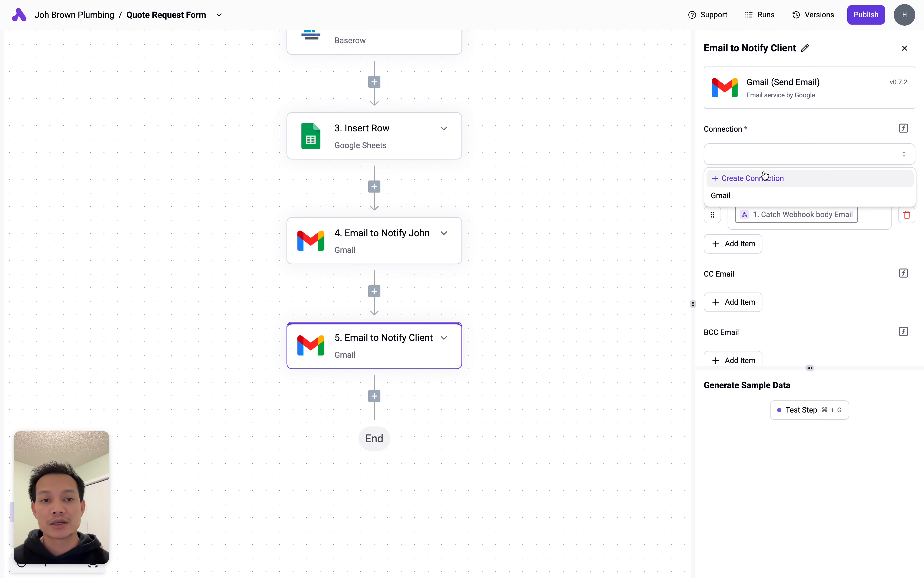
left_click(735, 194)
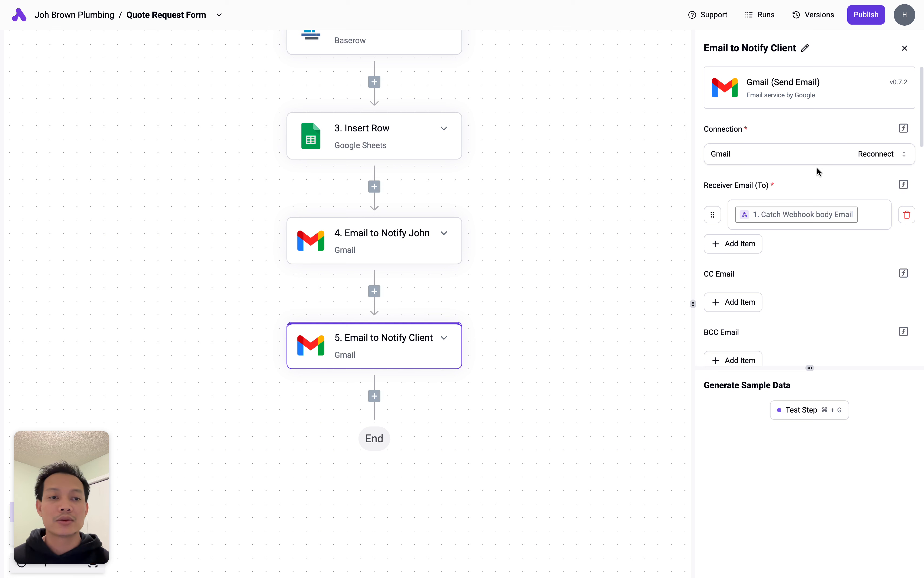
- Review the client email's recipient, subject 'Got your quote request - Will be in touch soon!' and body
left_click(878, 215)
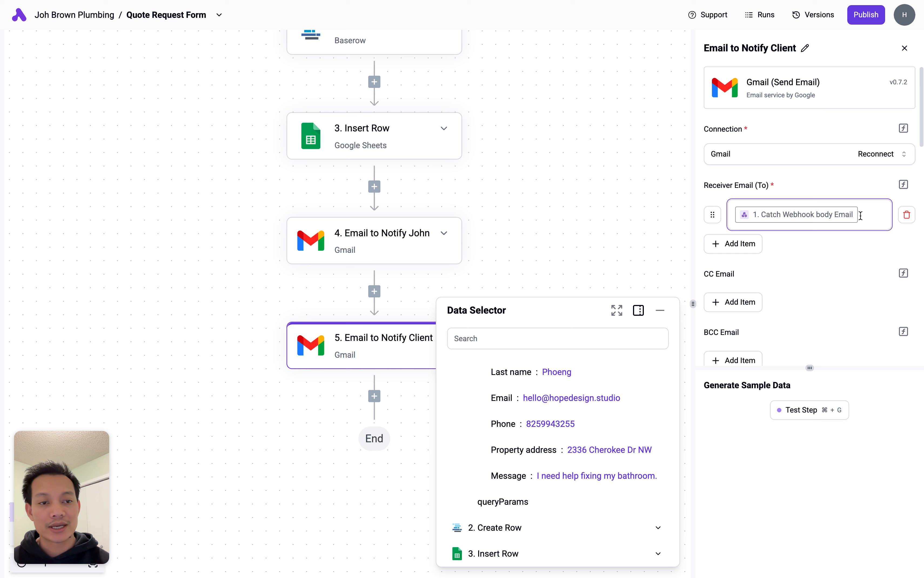
scroll(858, 237, "down", 5)
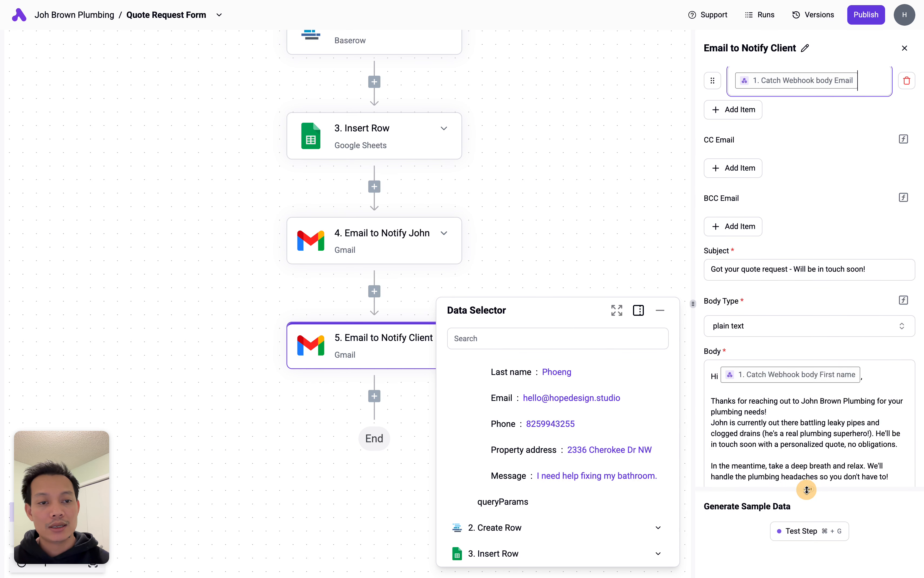
scroll(821, 264, "up", 2)
scroll(817, 269, "down", 3)
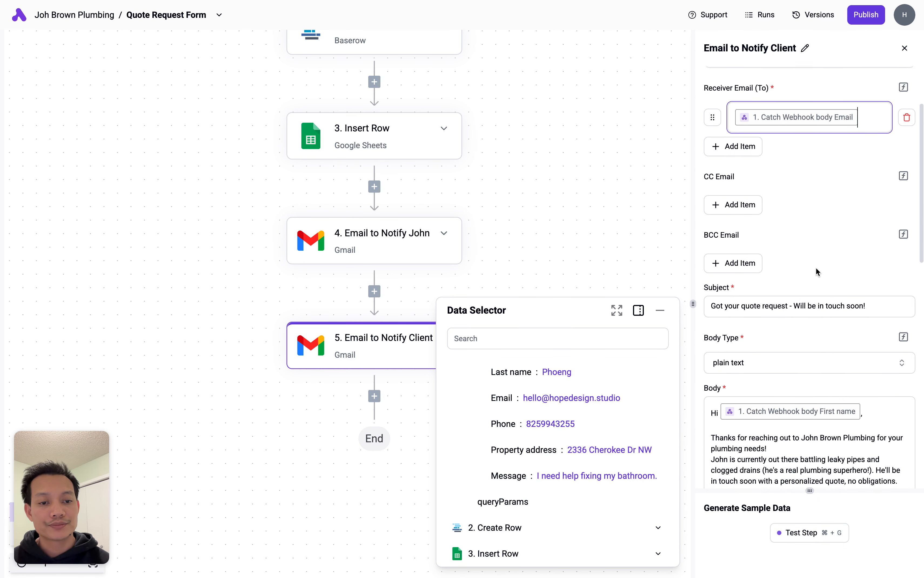
left_click(744, 250)
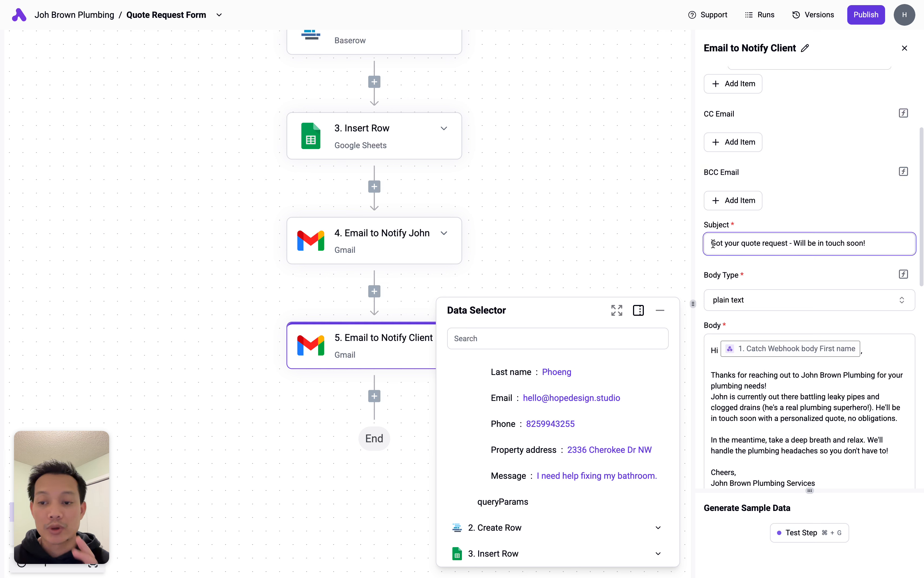
left_click_drag(712, 244, 896, 246)
left_click(895, 246)
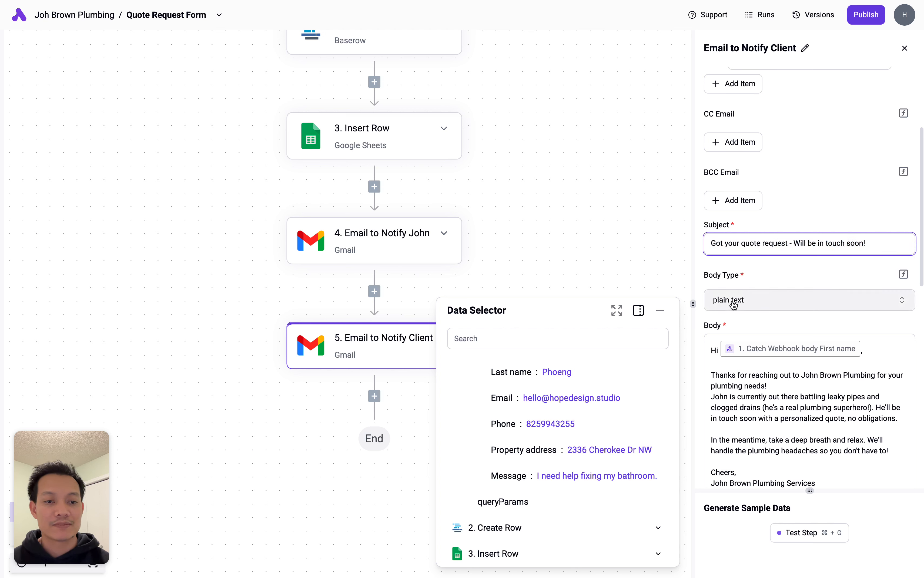
scroll(706, 277, "down", 3)
left_click(728, 250)
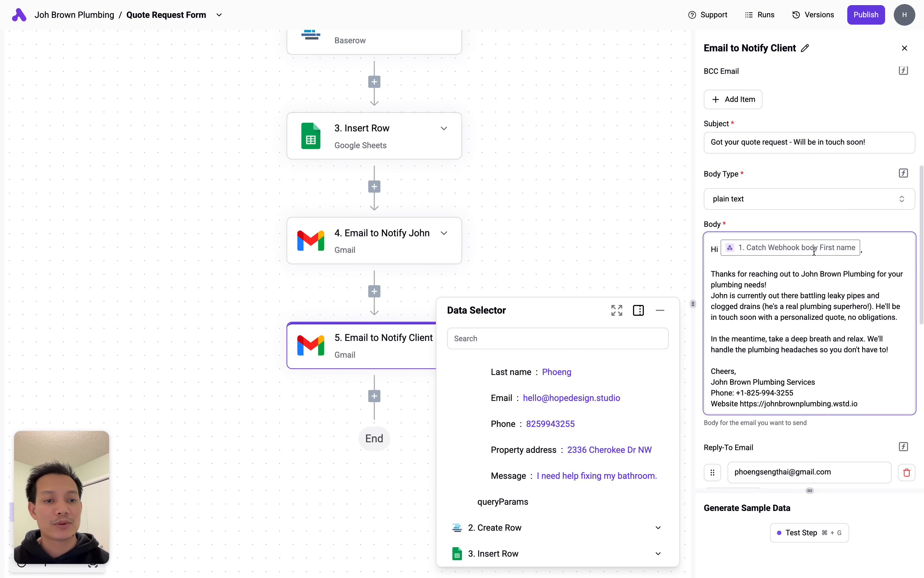
scroll(567, 412, "up", 3)
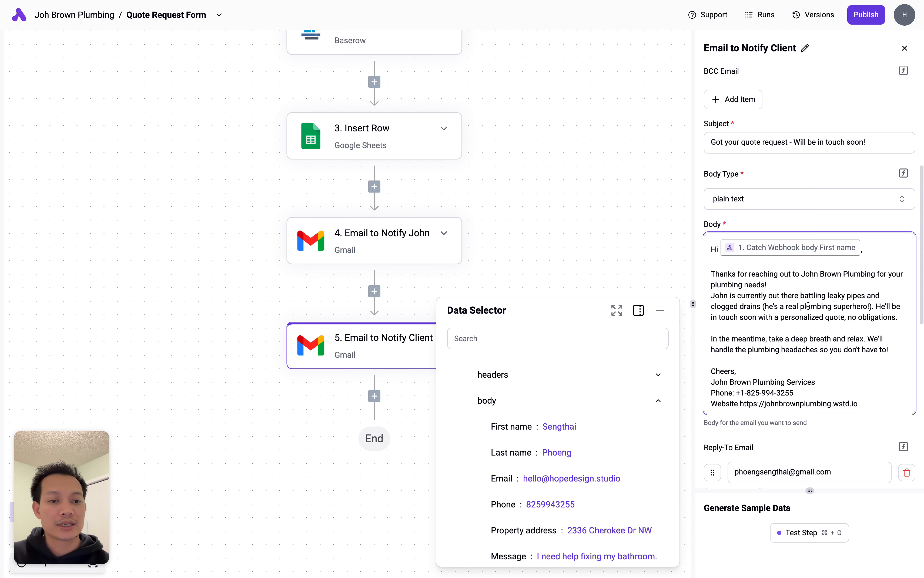
scroll(836, 384, "down", 2)
scroll(836, 382, "down", 1)
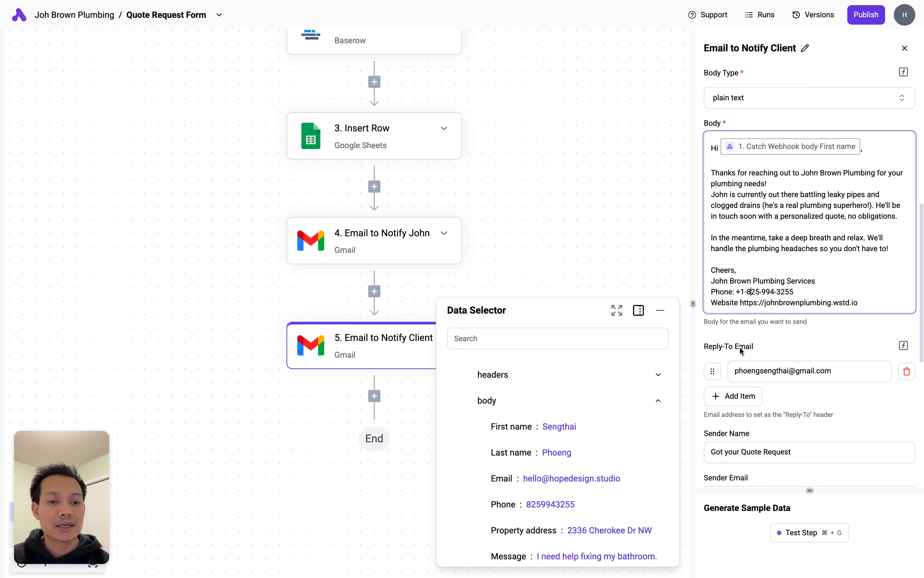
- Select the existing Reply-To Email address in the Email to Notify Client step
left_click(757, 370)
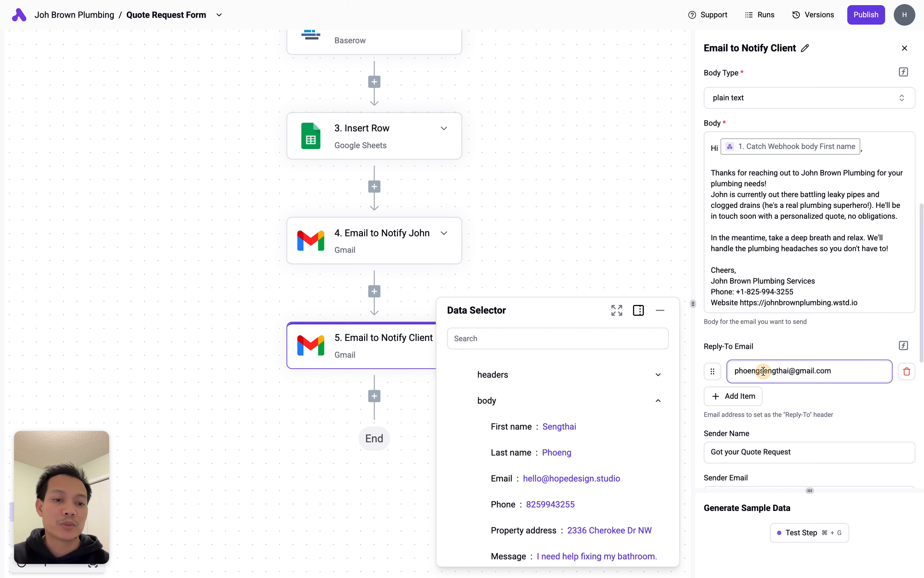
left_click(856, 370)
left_click_drag(857, 371, 740, 373)
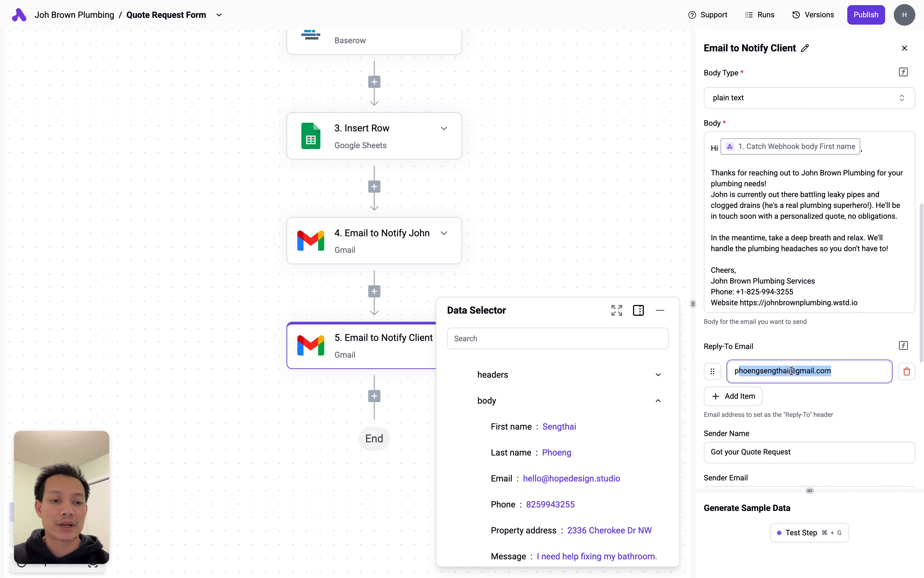
left_click(848, 369)
left_click_drag(849, 369, 735, 366)
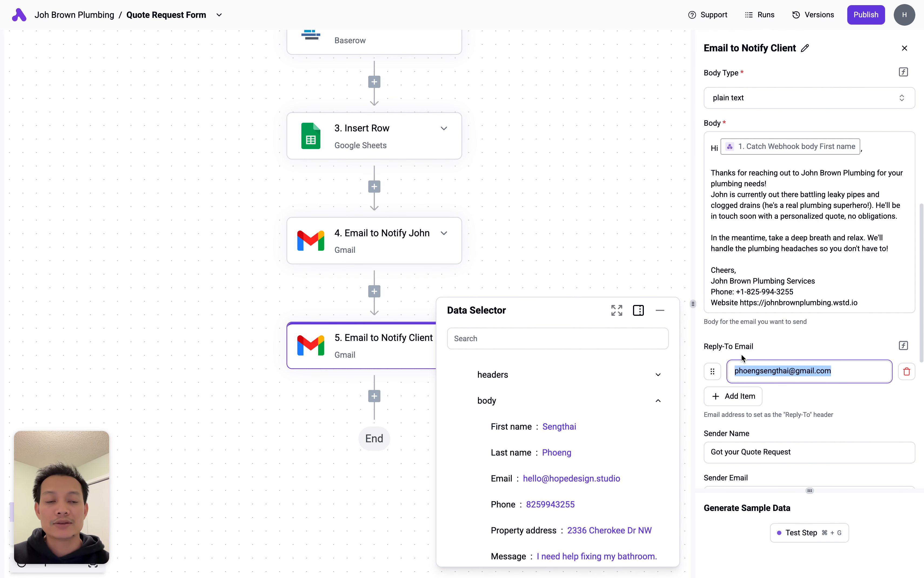
scroll(798, 221, "down", 1)
left_click(797, 221)
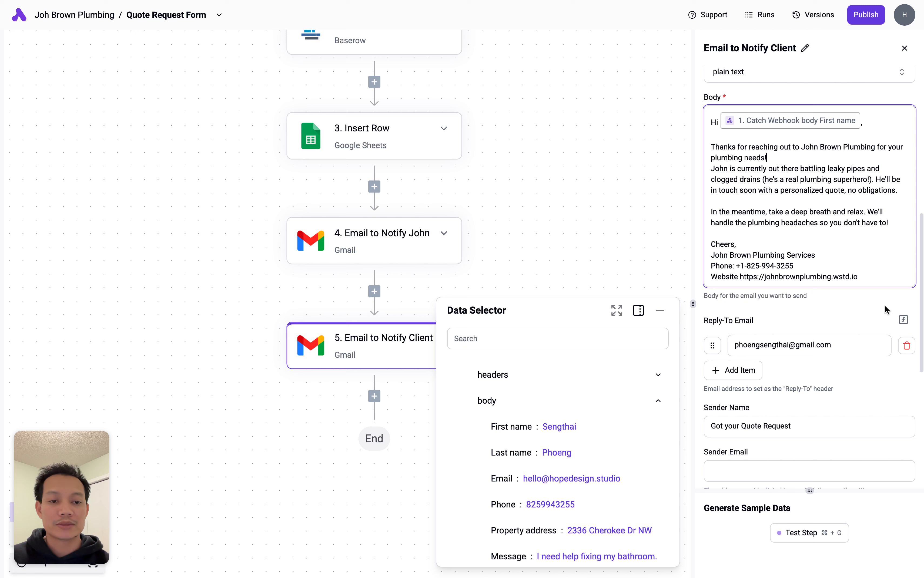
left_click(849, 345)
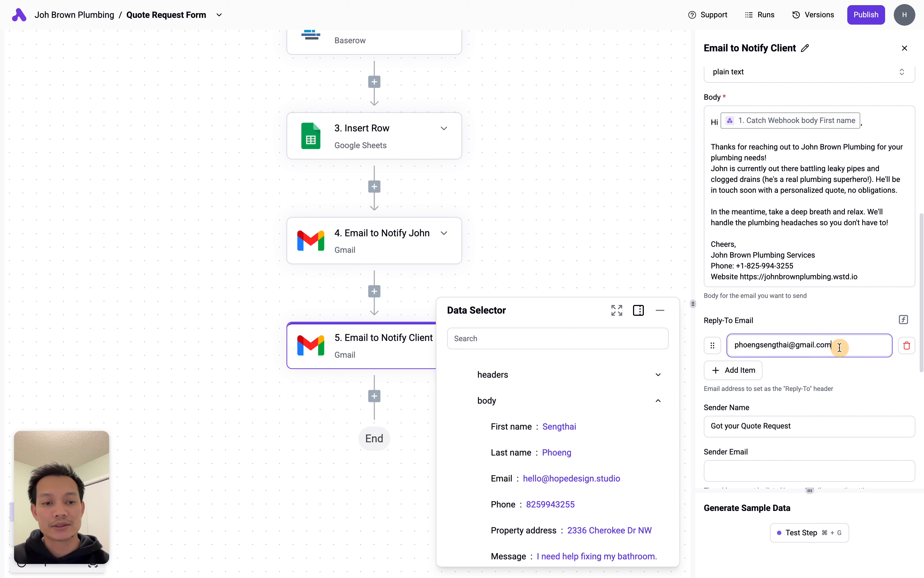
left_click_drag(849, 345, 711, 346)
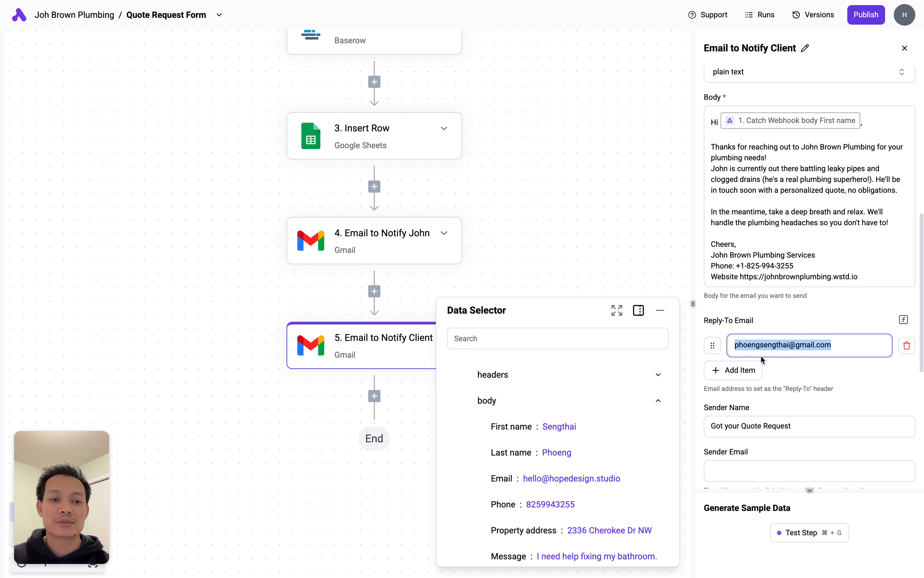
left_click(766, 350)
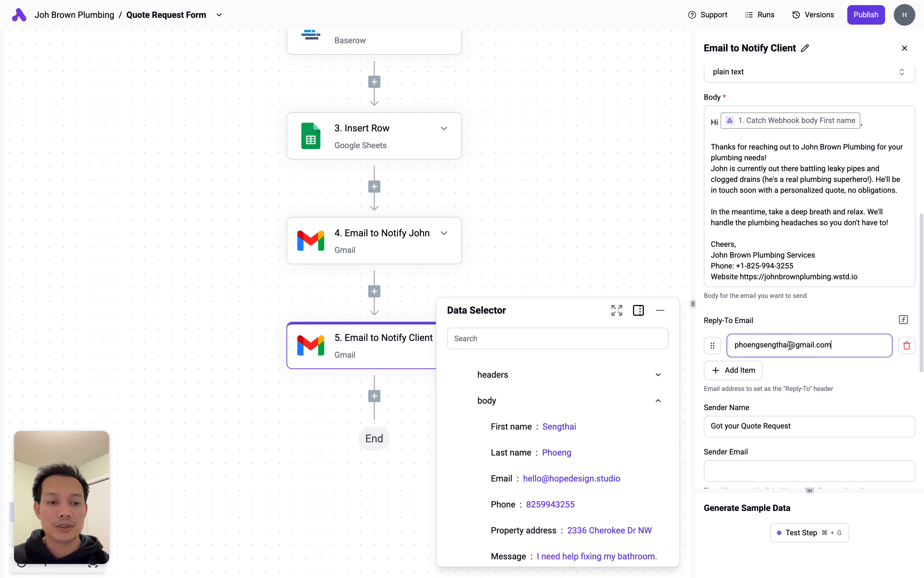
- Replace the name before the @ with the Hope Design test account name and close the data panel
left_click_drag(789, 345, 733, 346)
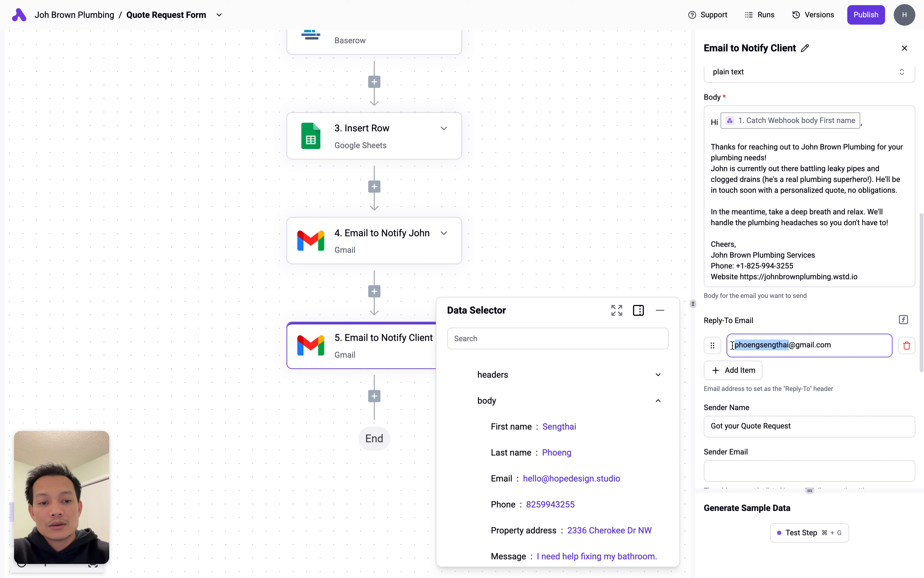
key("BackSpace")
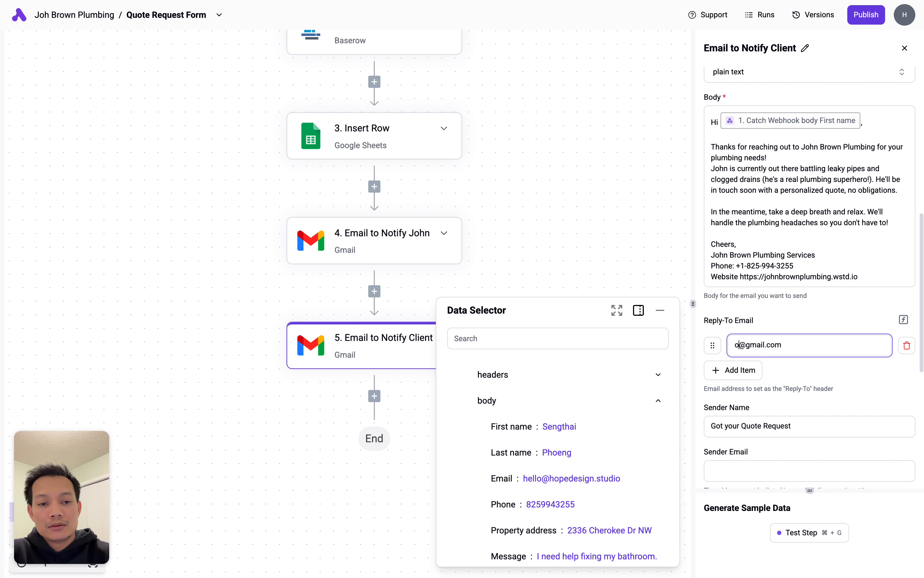
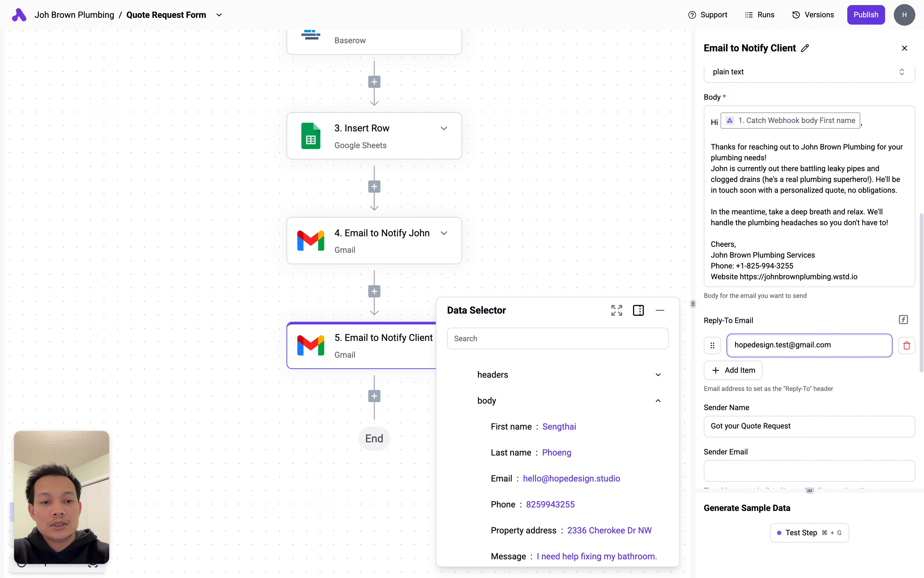
left_click(869, 397)
scroll(869, 397, "down", 3)
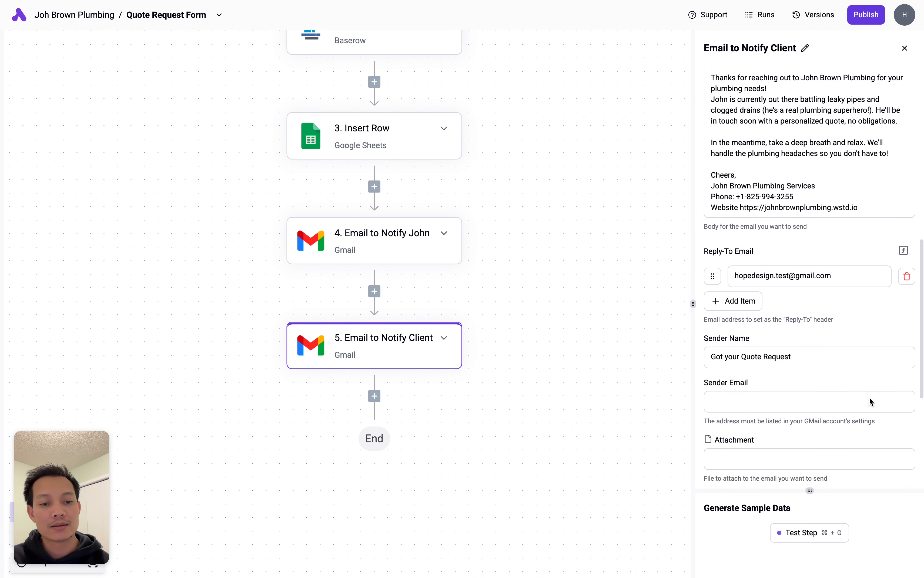
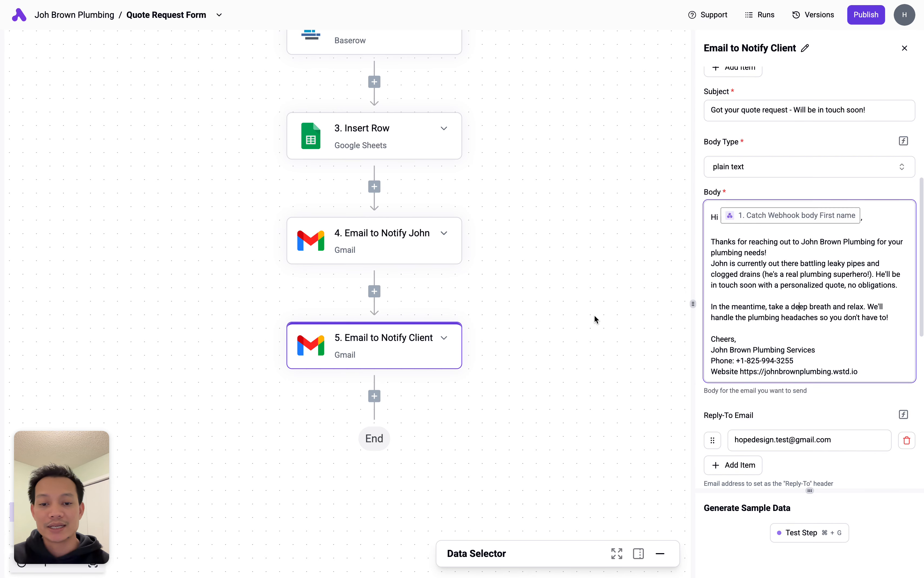
- Scroll back up through the finished five-step quote request flow
scroll(594, 317, "up", 5)
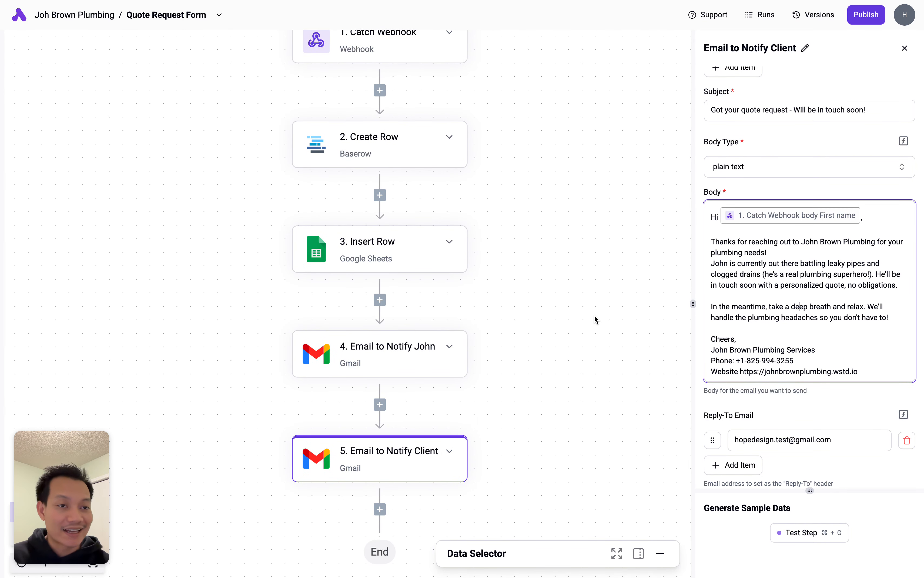
scroll(554, 294, "up", 1)
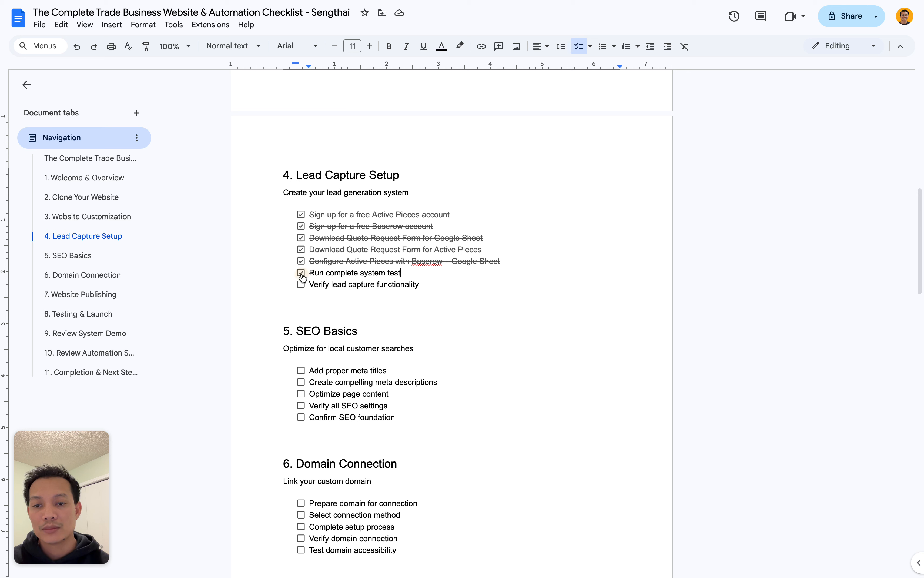
- Tick the 'Run complete system test' checkbox under 4. Lead Capture Setup
left_click(301, 273)
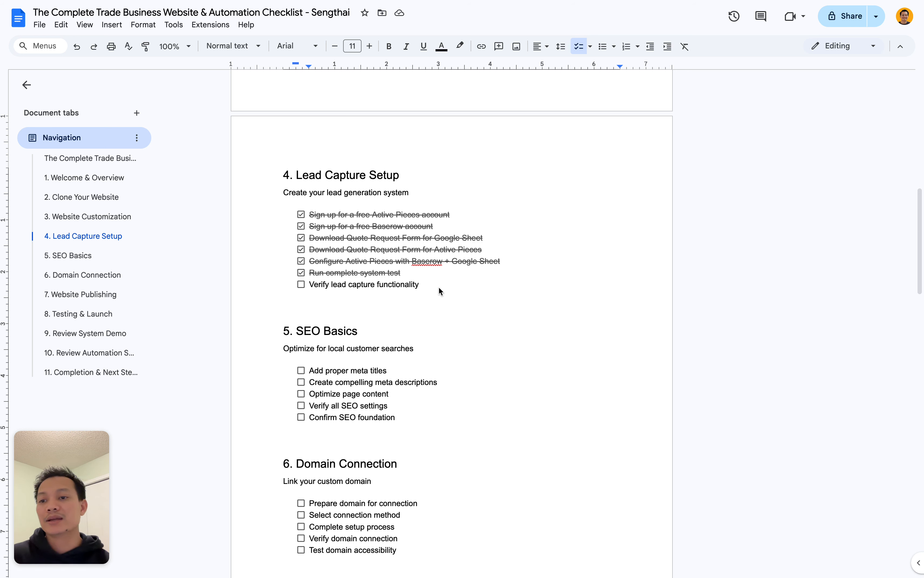
mouse_move(1, 260)
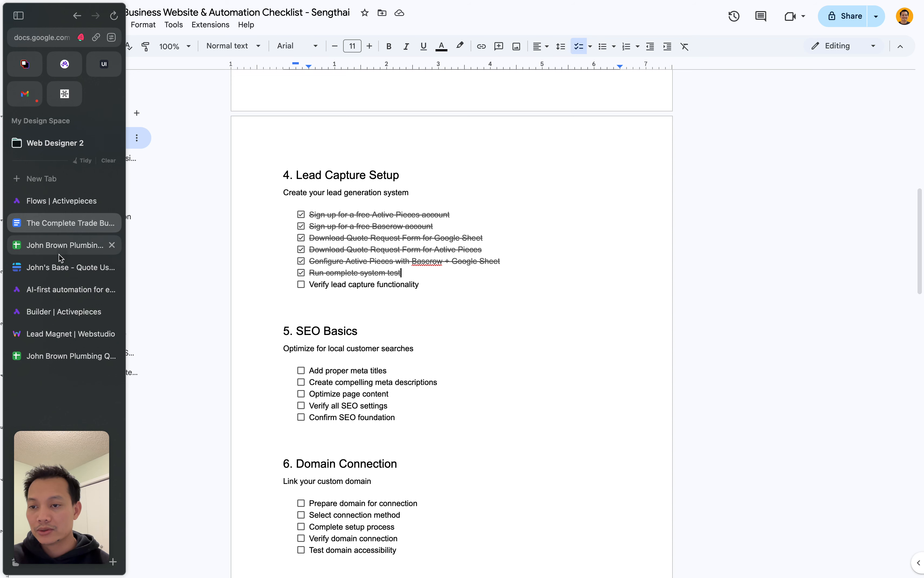
- Pass through the Activepieces and Webstudio tabs to reach the live John Brown Plumbing site
left_click(62, 312)
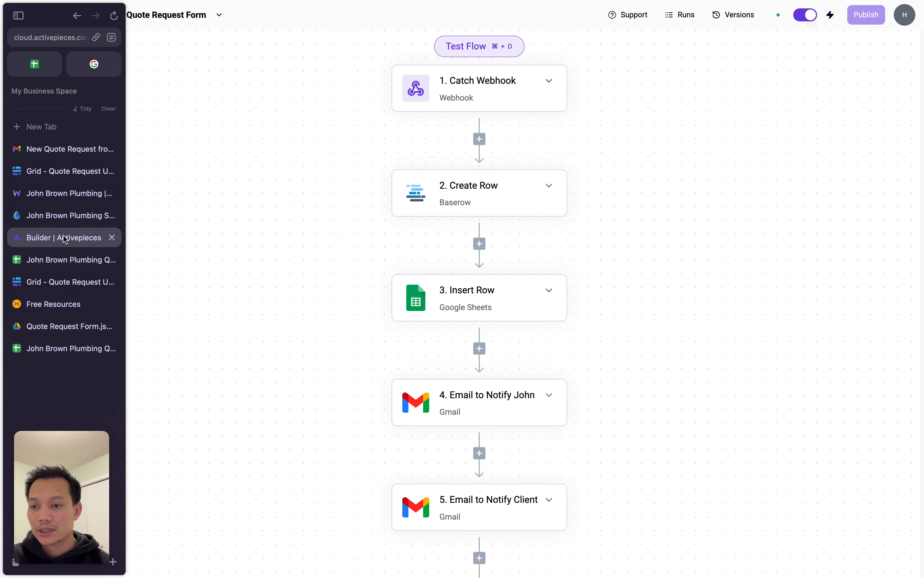
left_click(63, 193)
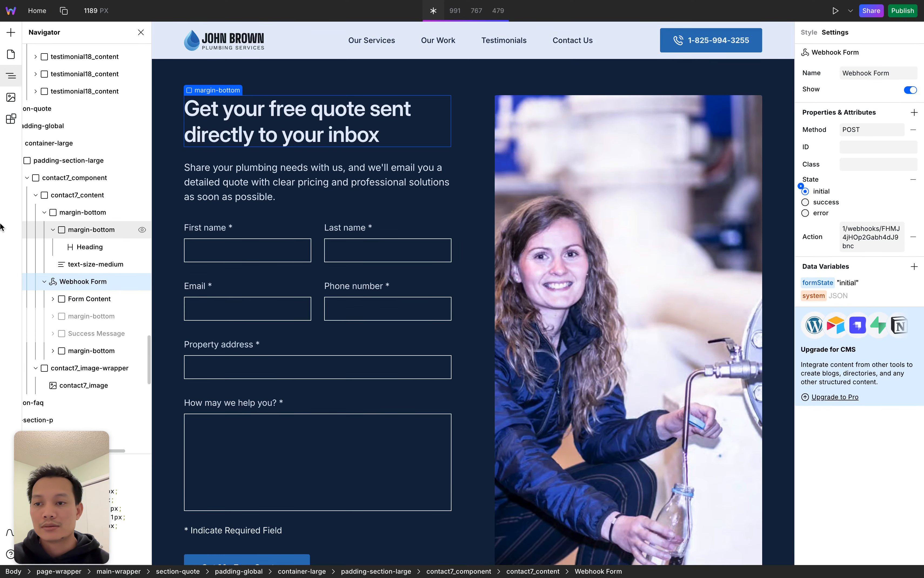
mouse_move(28, 240)
left_click(59, 222)
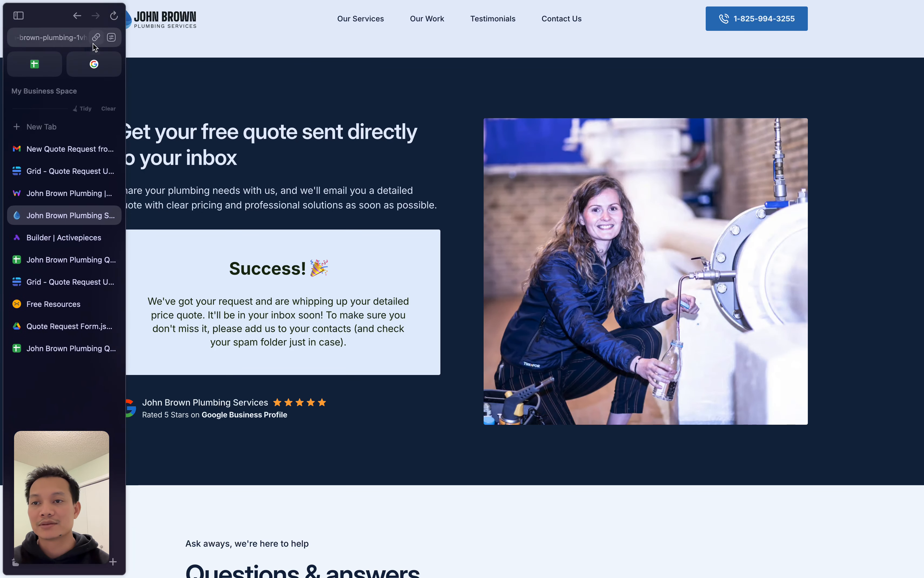
- Reload for an empty quote form and enter the test customer's first and last name
left_click(114, 15)
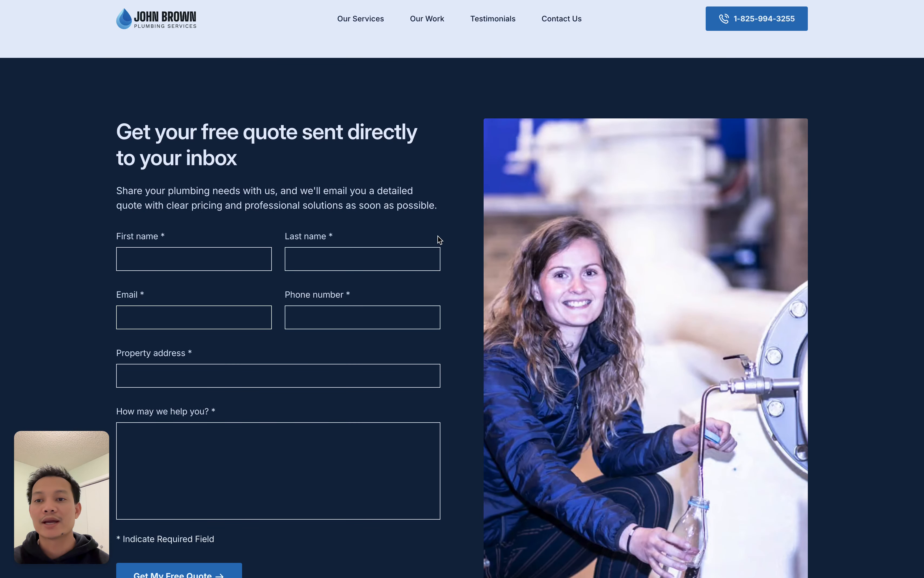
scroll(438, 239, "down", 2)
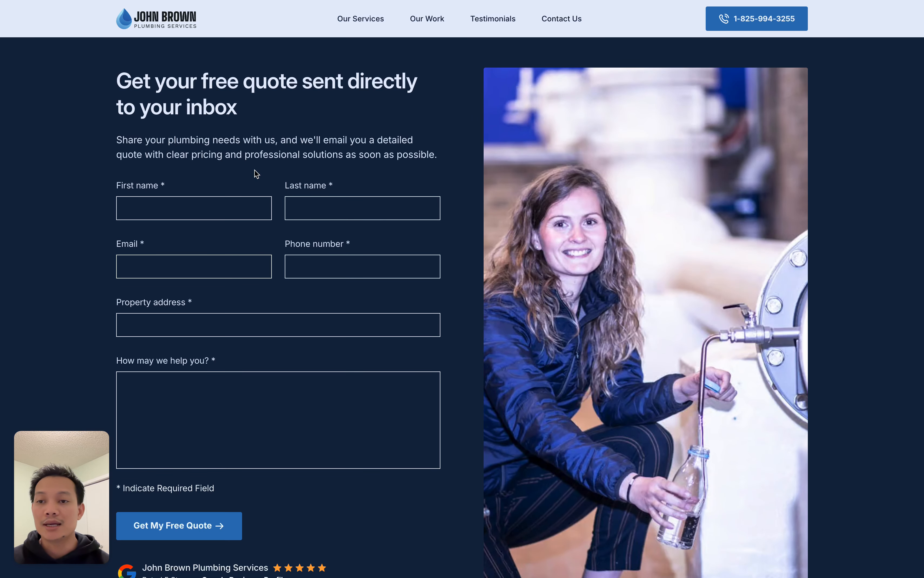
left_click(205, 210)
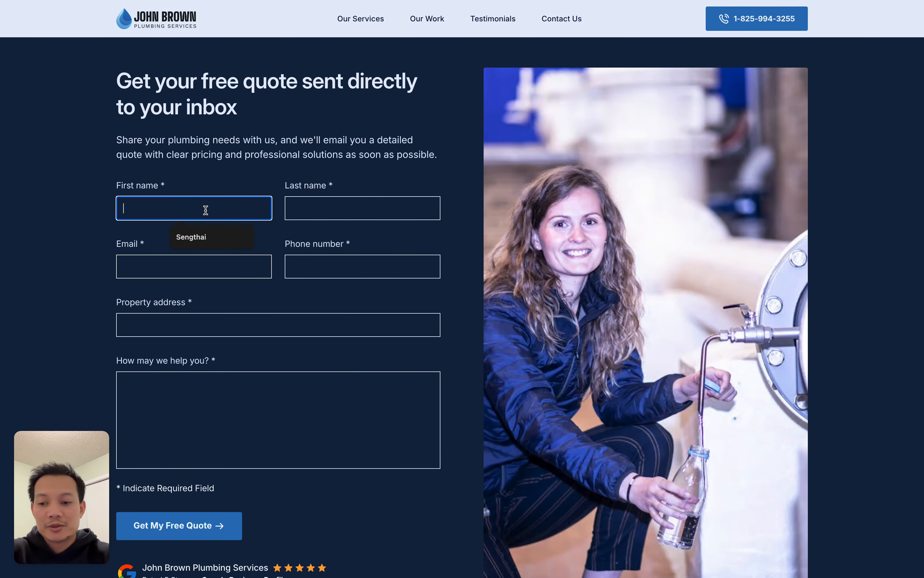
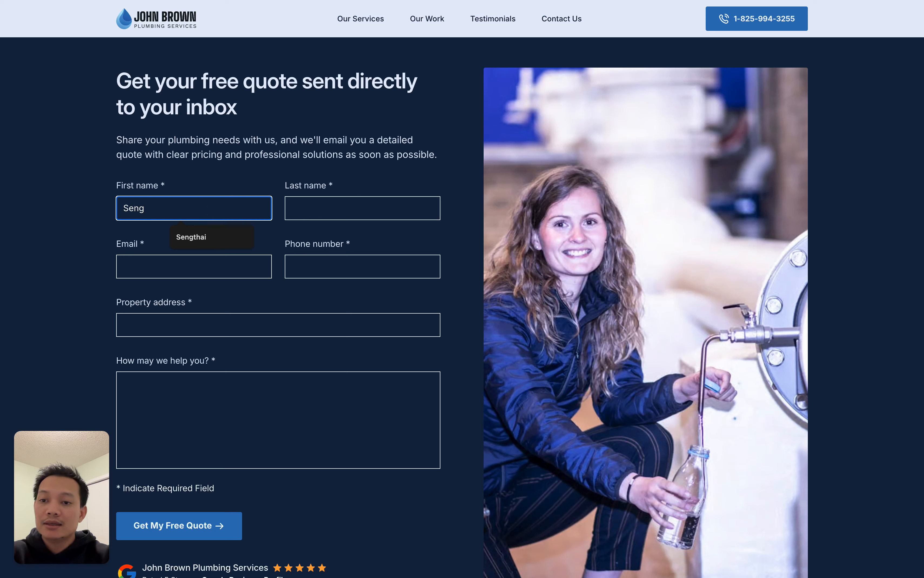
key("Tab")
key("Tab")
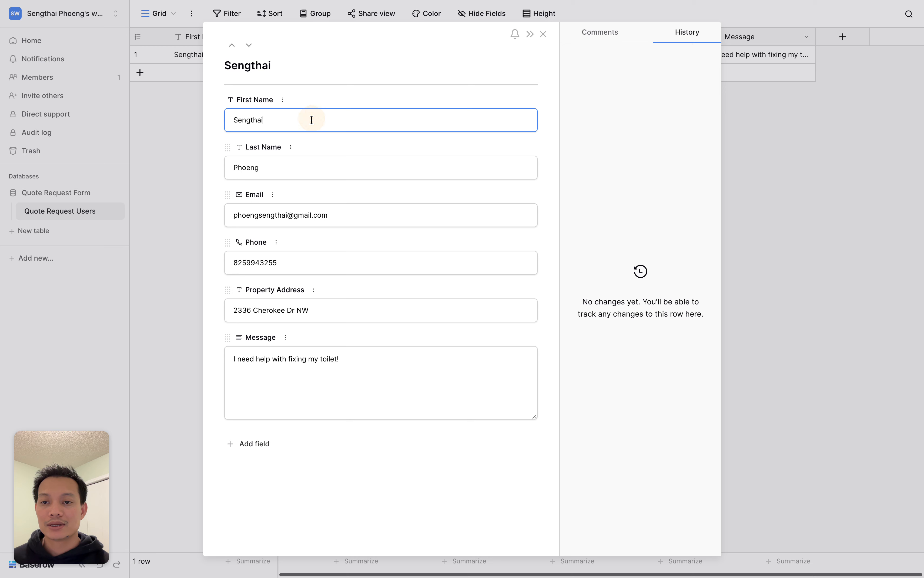
- Check the last name, email and phone fields of the new Baserow row, then close it
left_click(294, 169)
left_click(313, 222)
left_click(306, 260)
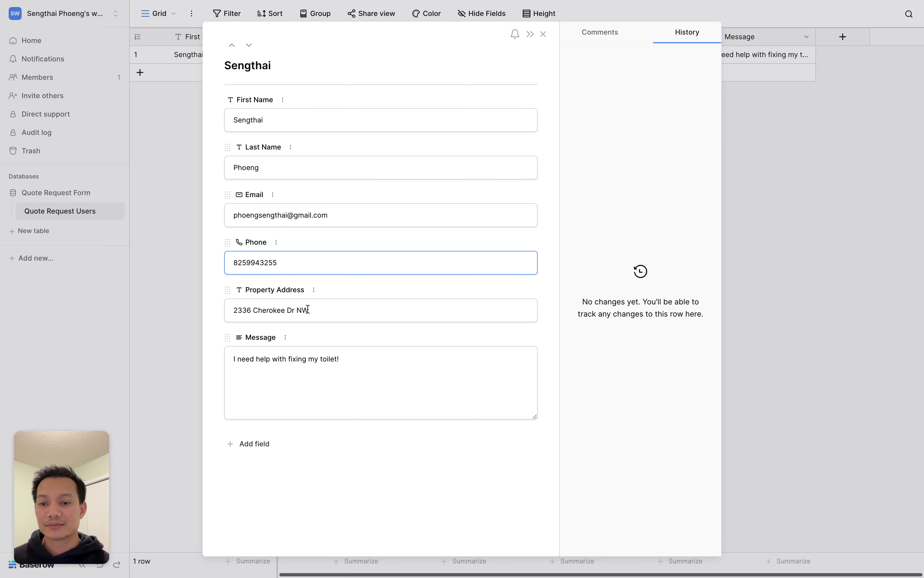
left_click(756, 276)
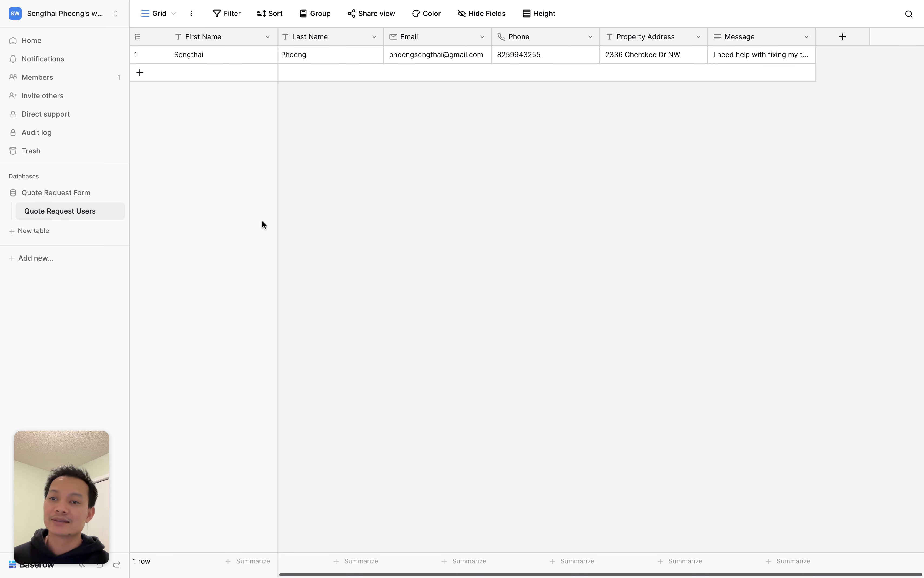
- Inspect the submitted phone number in cell D2 of the Quote Form spreadsheet
mouse_move(2, 211)
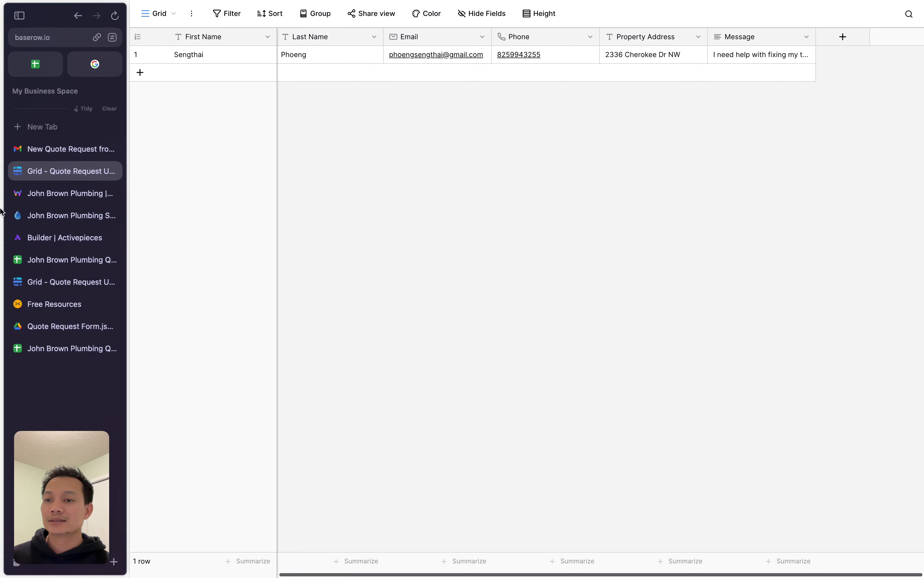
left_click(57, 261)
left_click(596, 105)
- Inspect the submitted message in cell F2 and clear the stray range selection
left_click(731, 108)
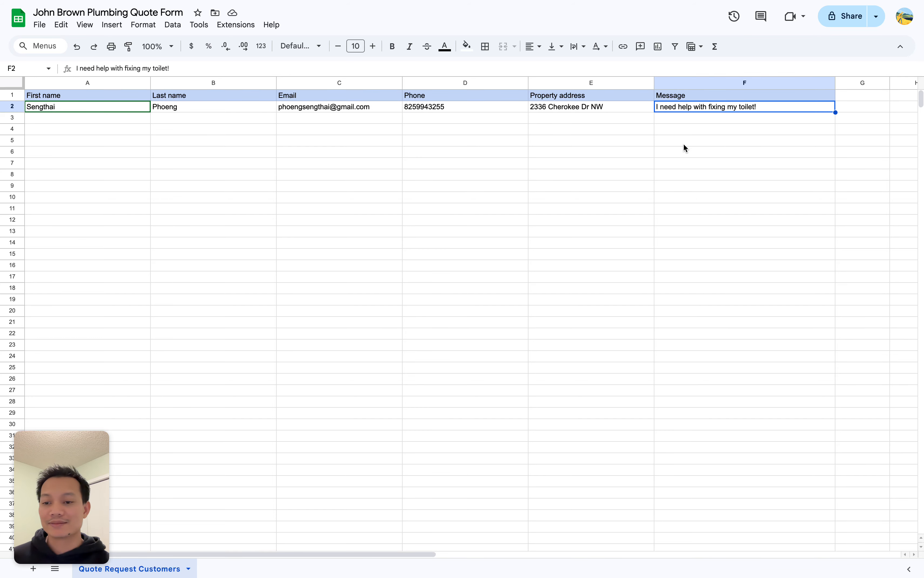
left_click_drag(594, 178, 174, 179)
left_click(67, 114)
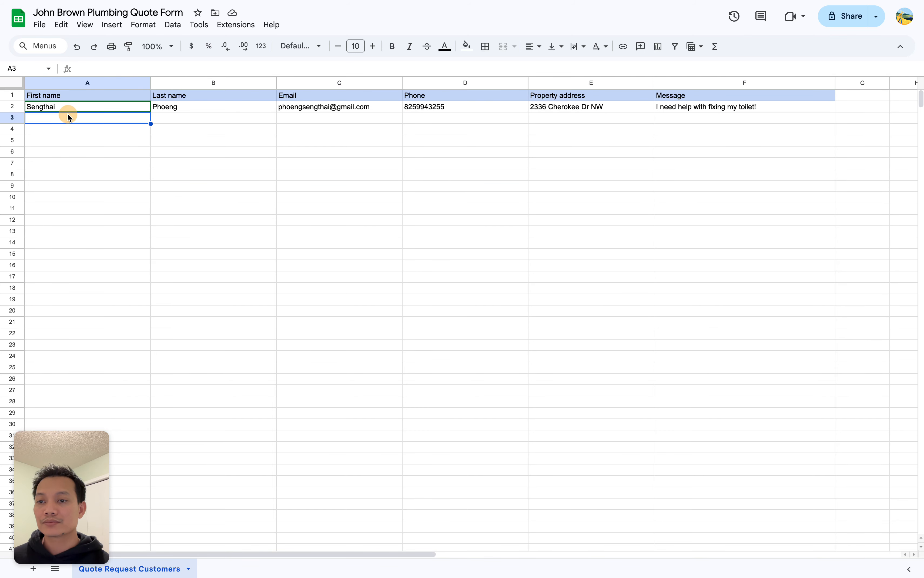
- Switch from Google Sheets to the Gmail inbox
mouse_move(2, 162)
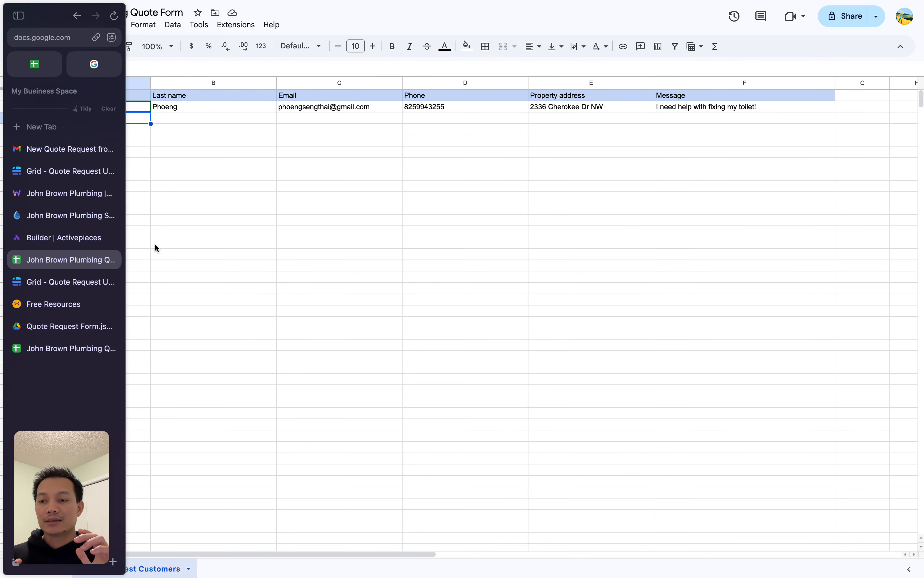
left_click(70, 149)
left_click(44, 87)
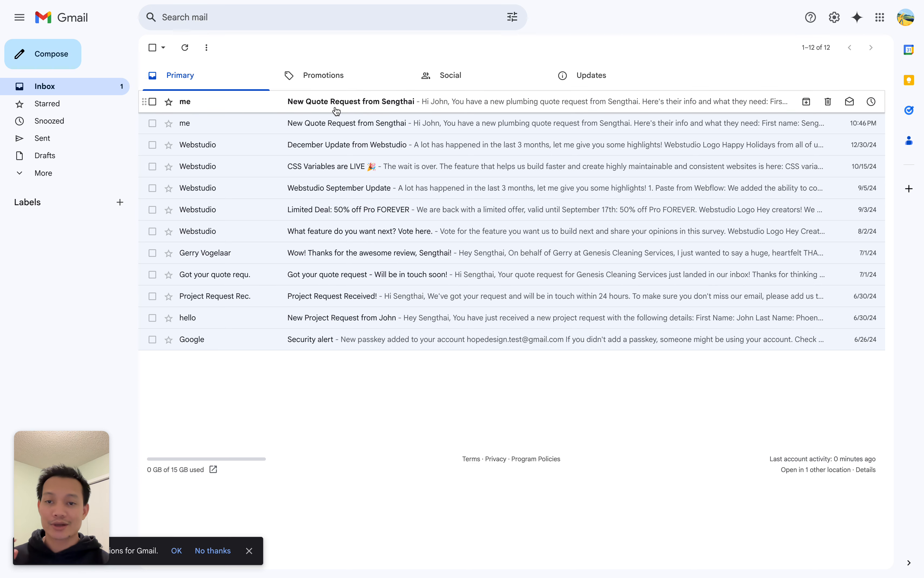
- Read the newest New Quote Request email, then confirm which Gmail account the inbox belongs to
left_click(366, 103)
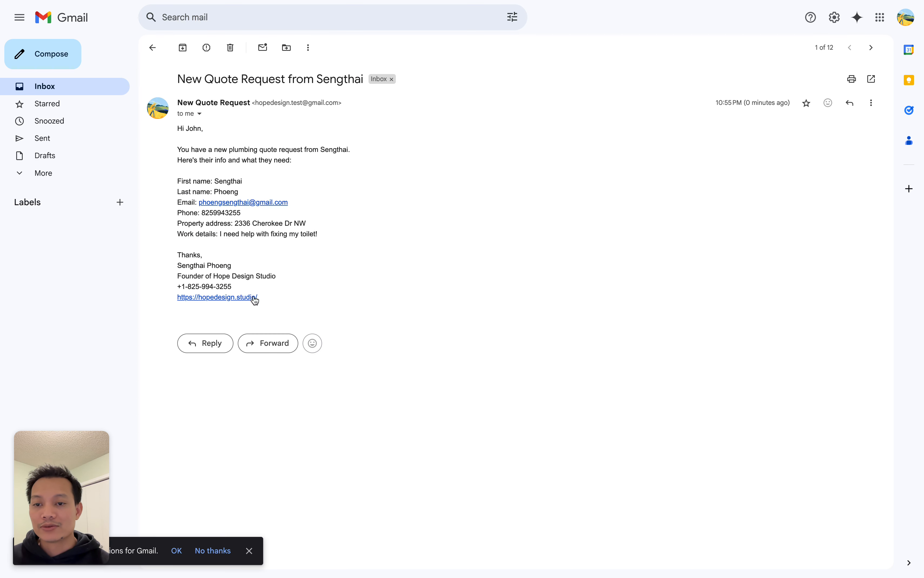
left_click(152, 47)
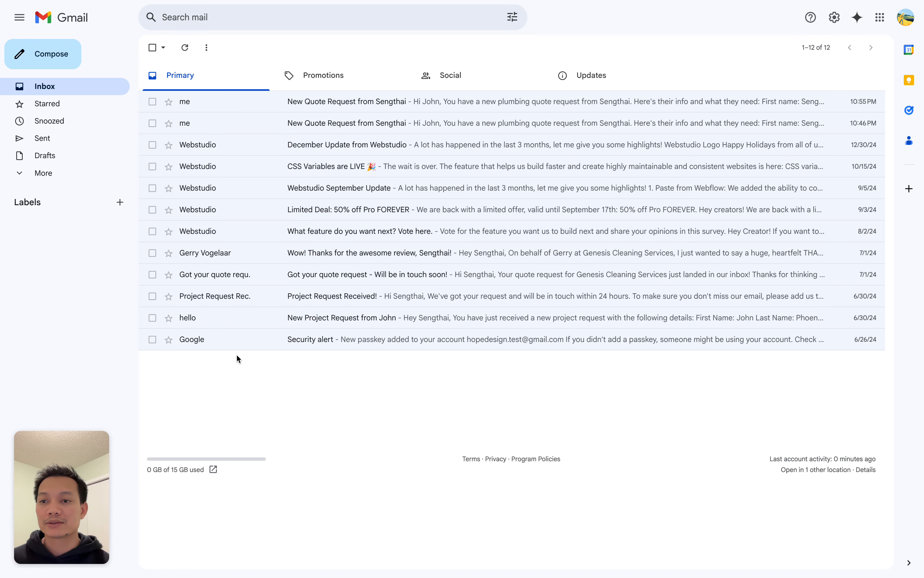
left_click(906, 18)
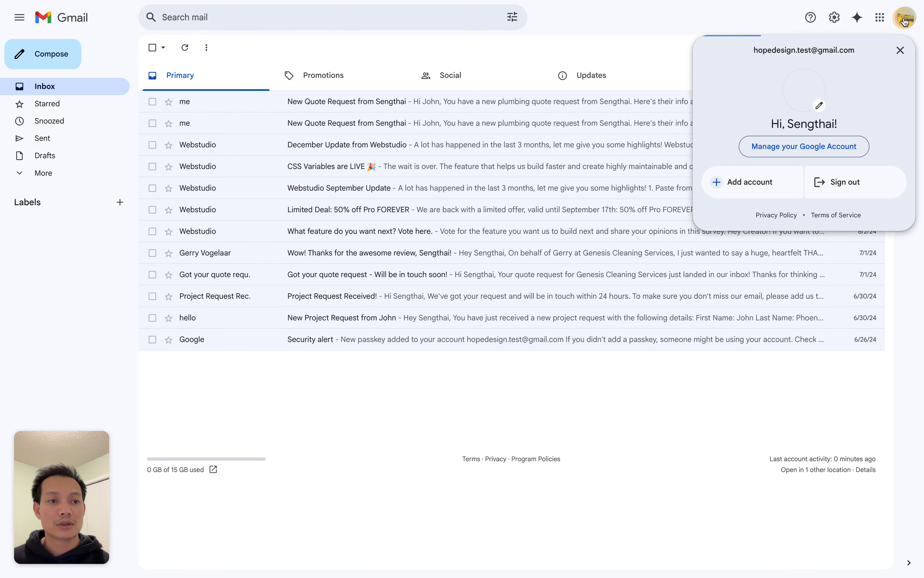
left_click(652, 386)
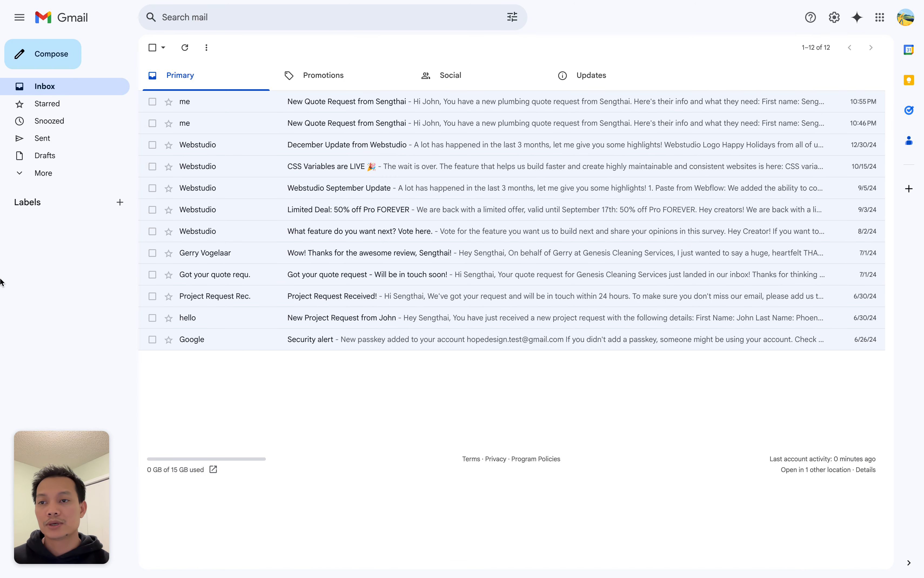
mouse_move(36, 292)
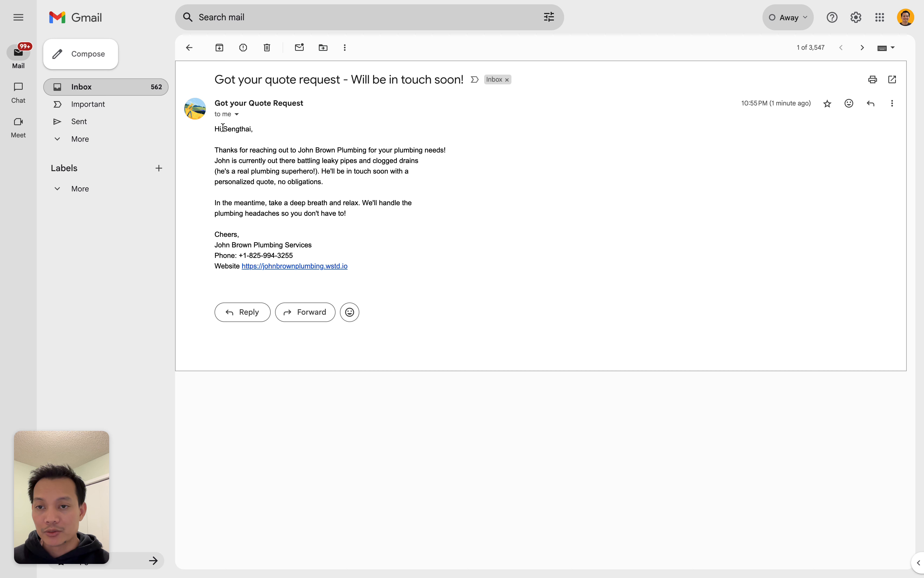
left_click_drag(224, 129, 253, 130)
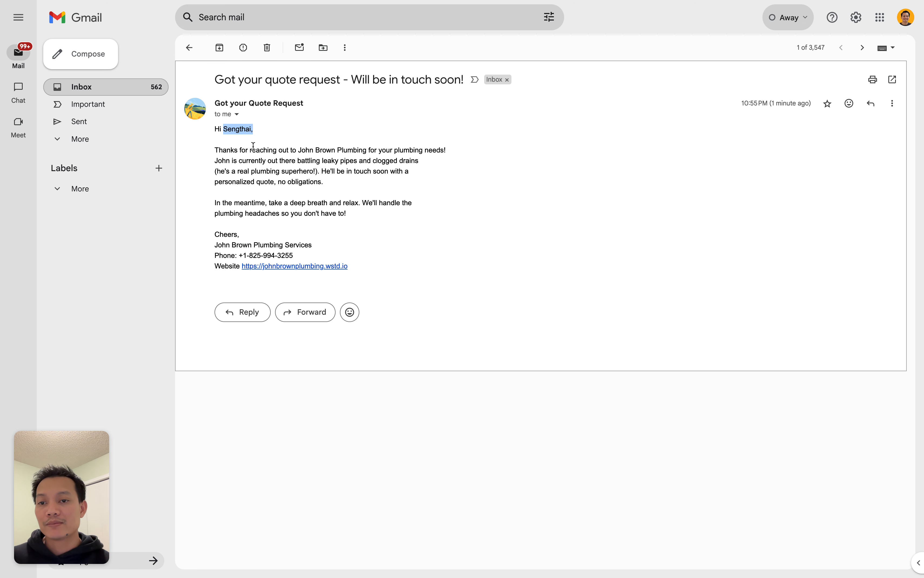
left_click(293, 148)
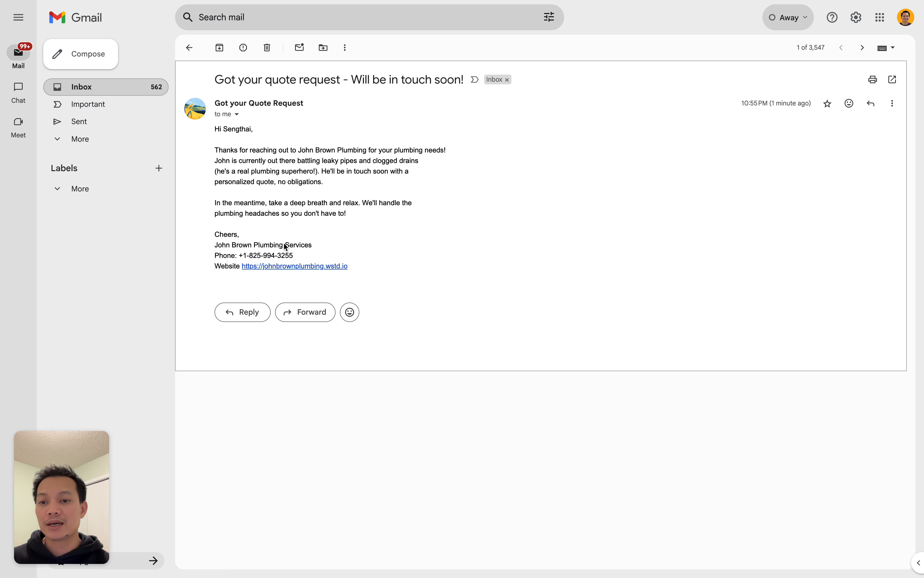
left_click(251, 319)
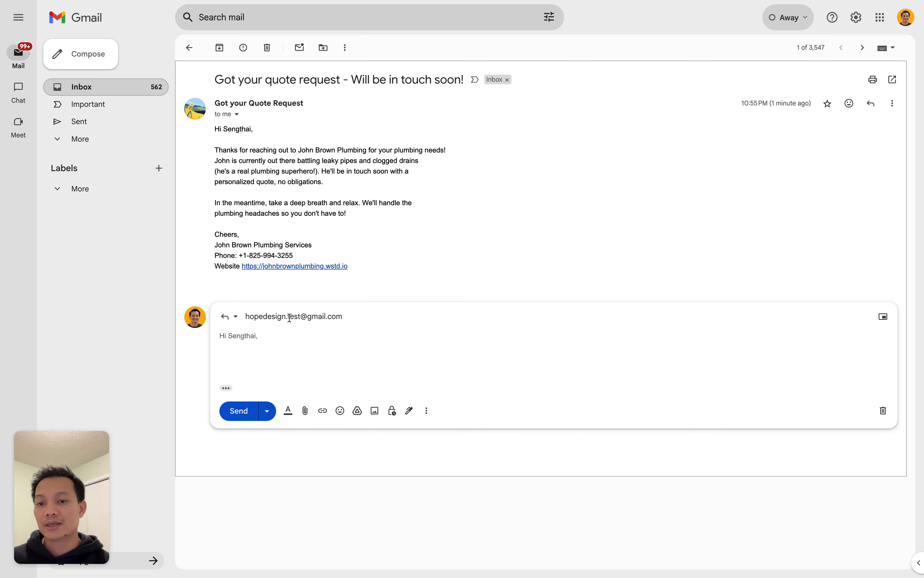
left_click(247, 318)
mouse_move(267, 318)
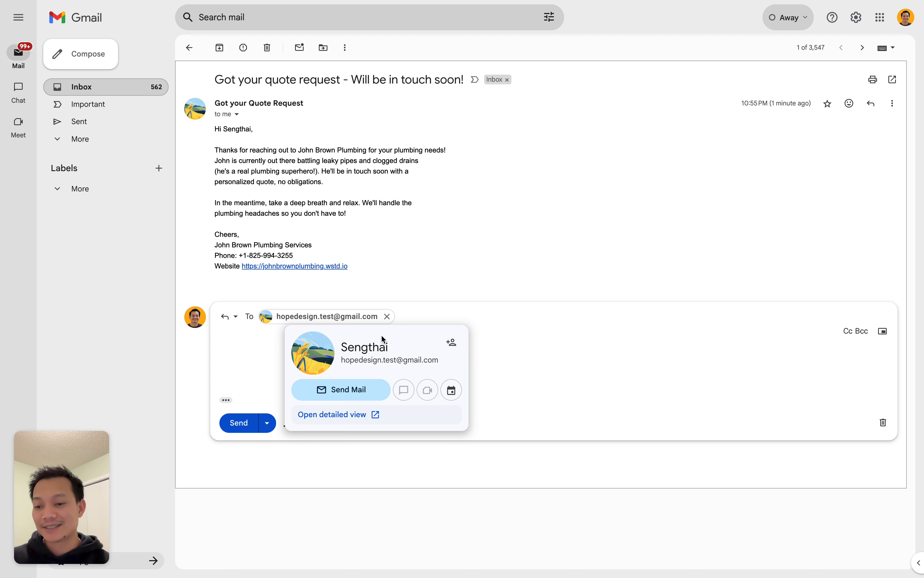
left_click(547, 349)
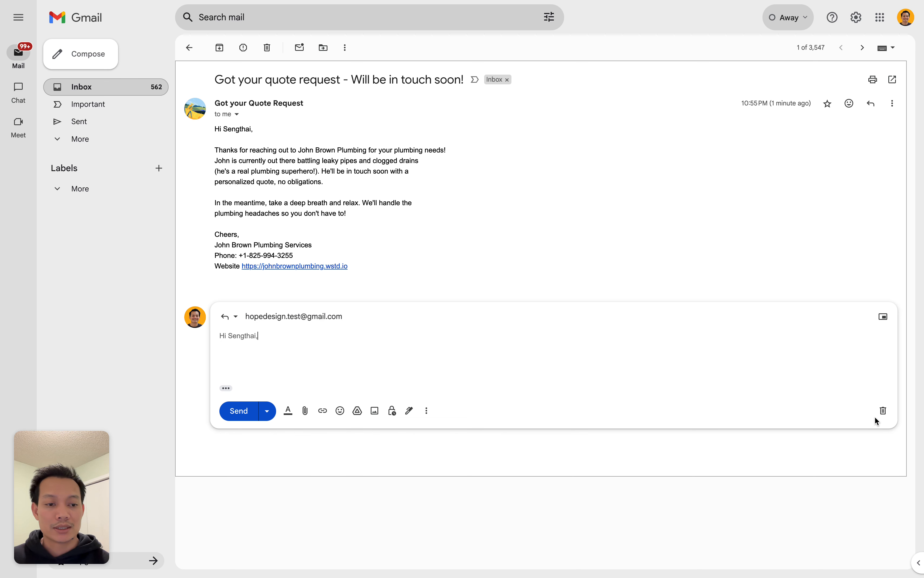
left_click(883, 411)
key("ctrl+Tab")
left_click(301, 273)
left_click(301, 285)
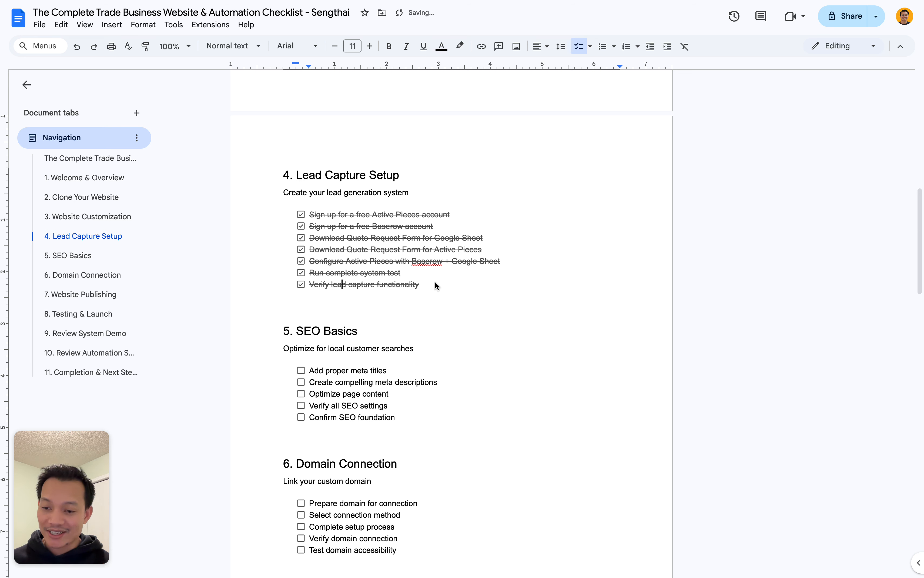